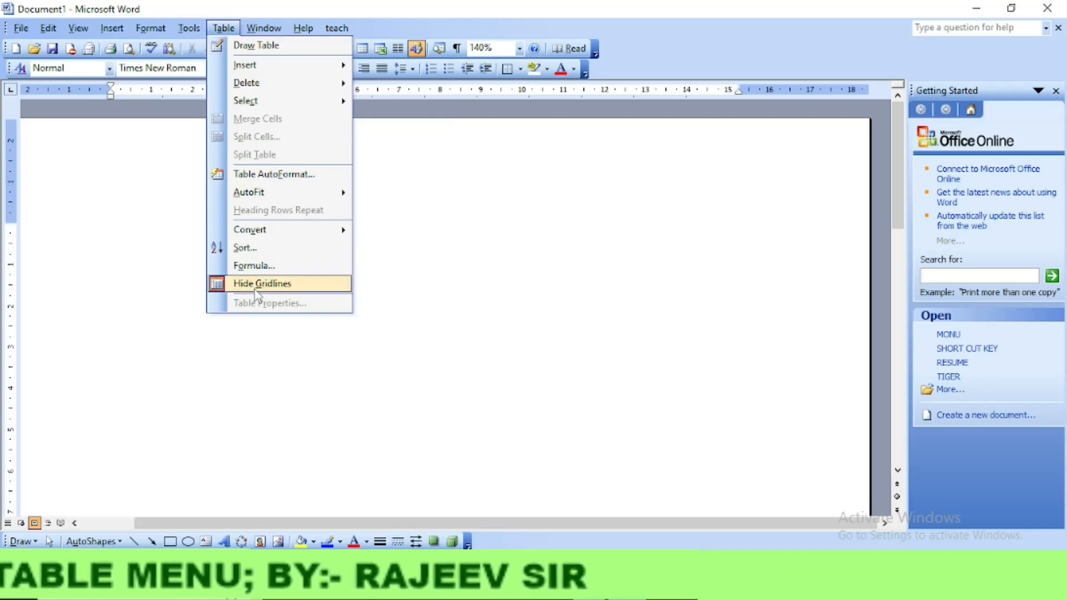
mouse_move(189, 28)
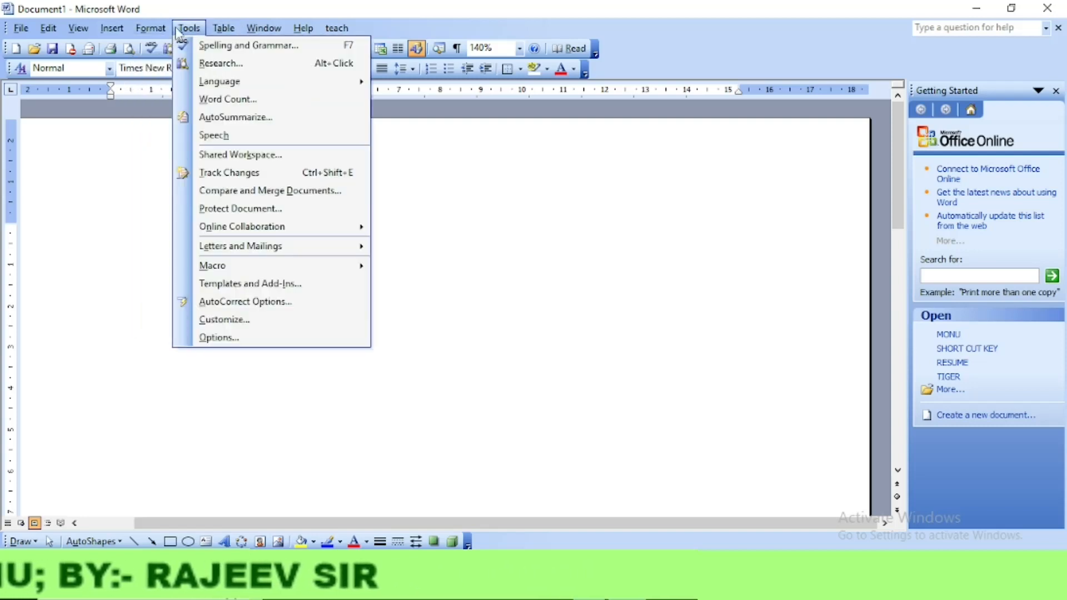
mouse_move(241, 248)
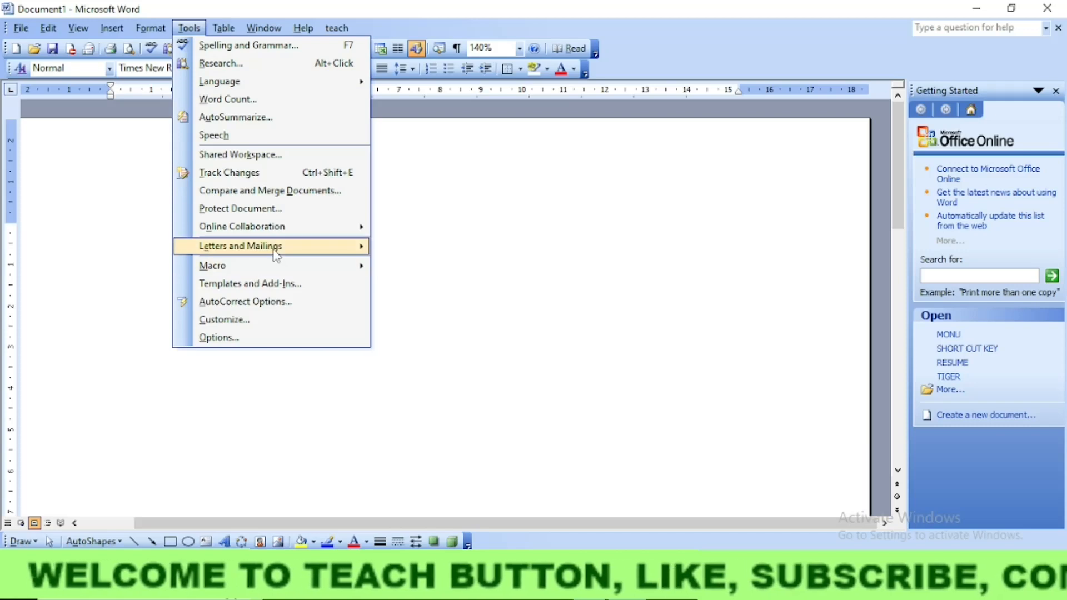
mouse_move(282, 255)
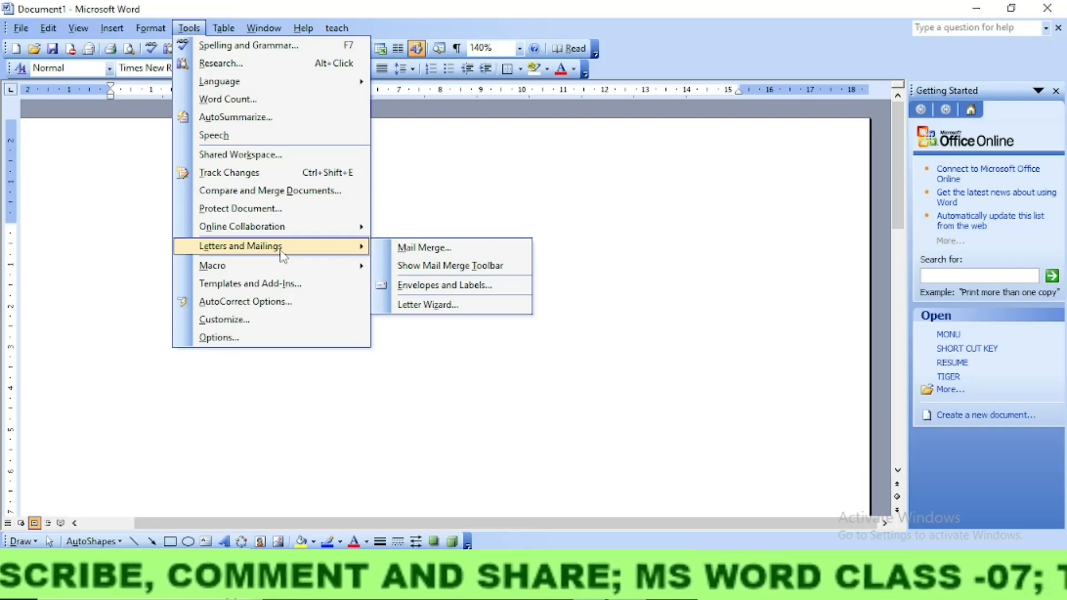
left_click(480, 158)
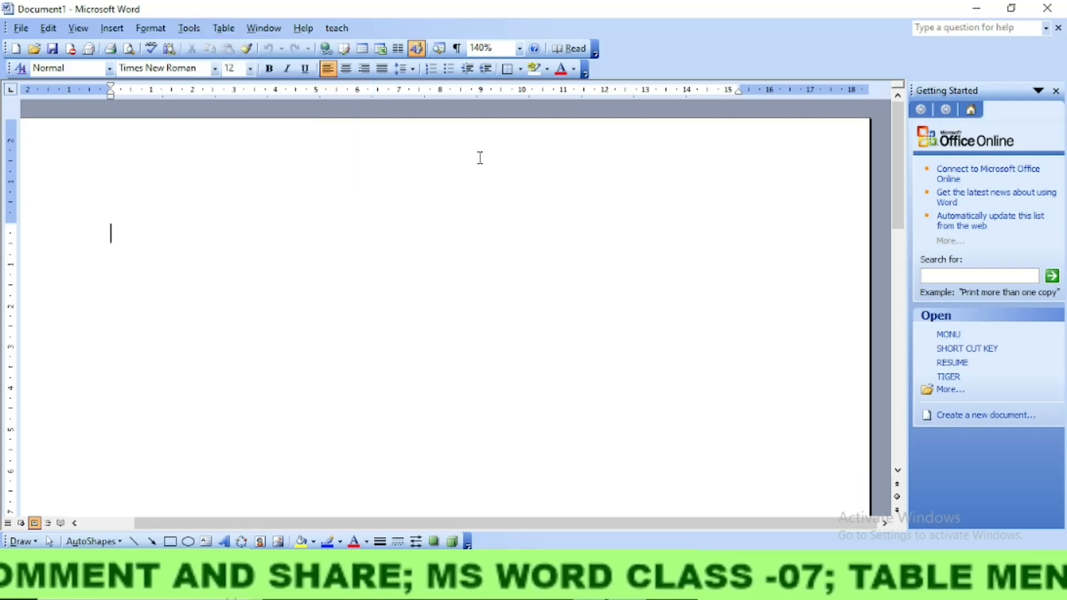
left_click(230, 31)
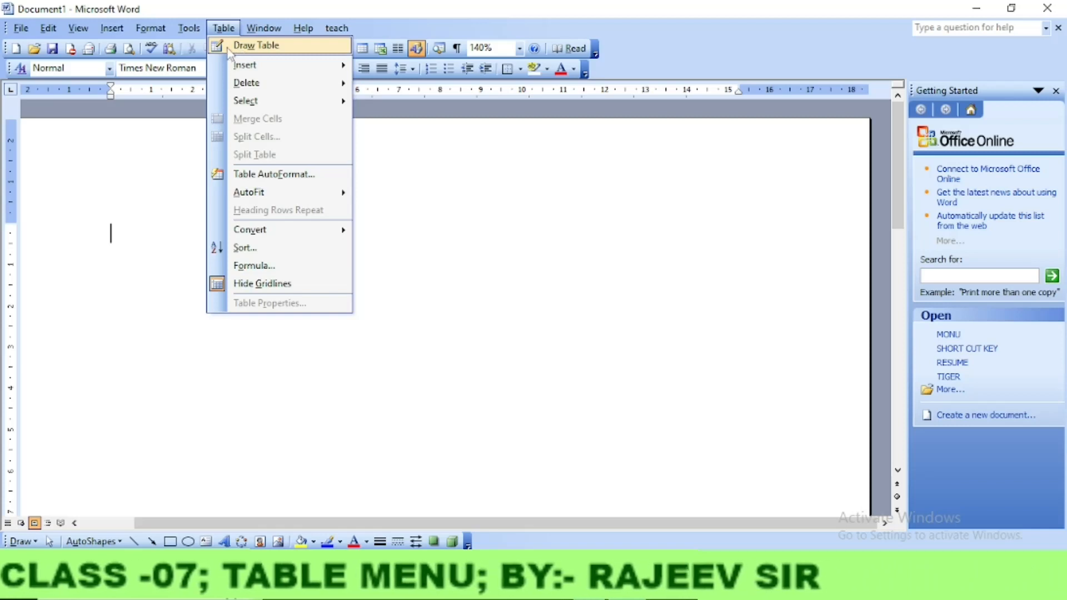
mouse_move(239, 66)
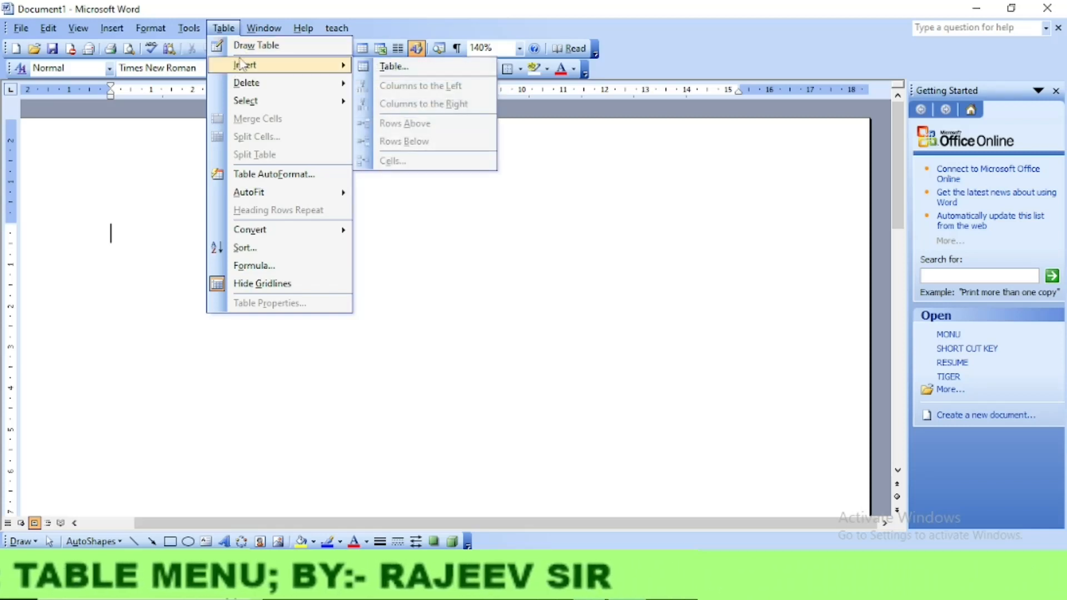
left_click(238, 47)
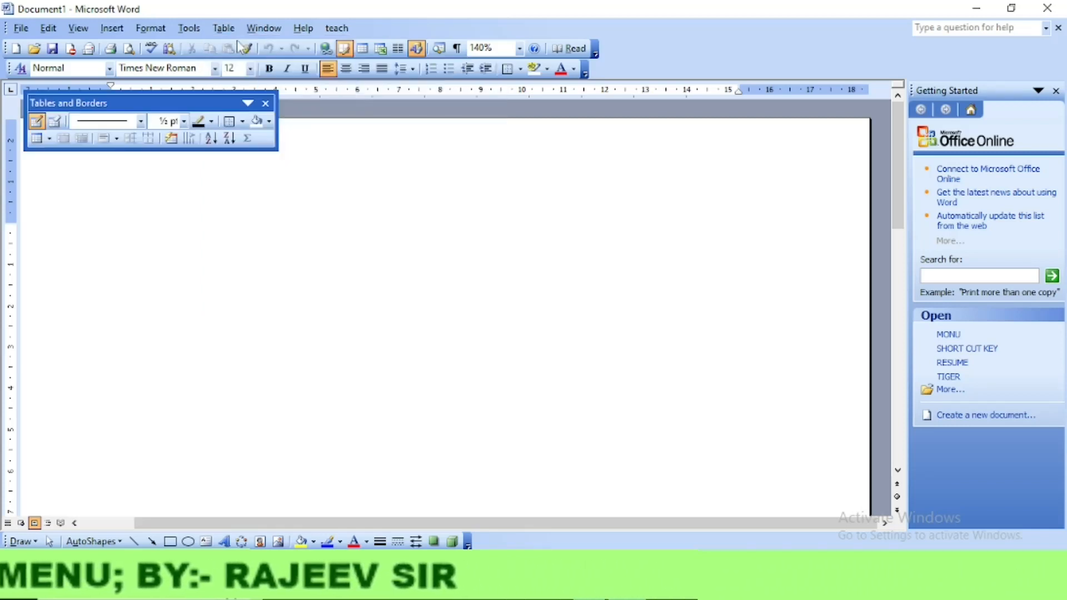
left_click(142, 122)
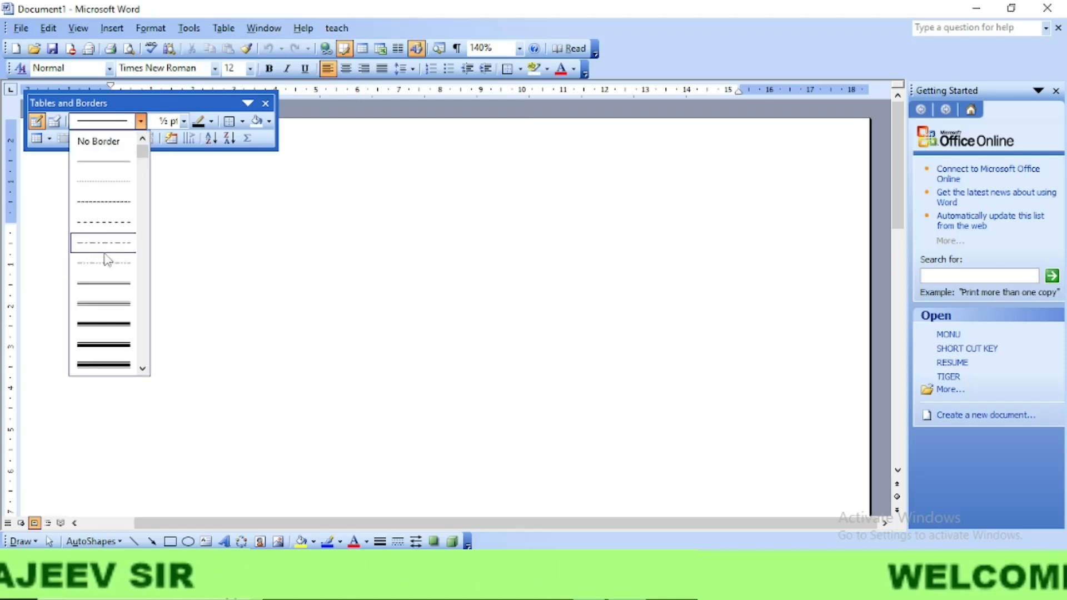
left_click(266, 103)
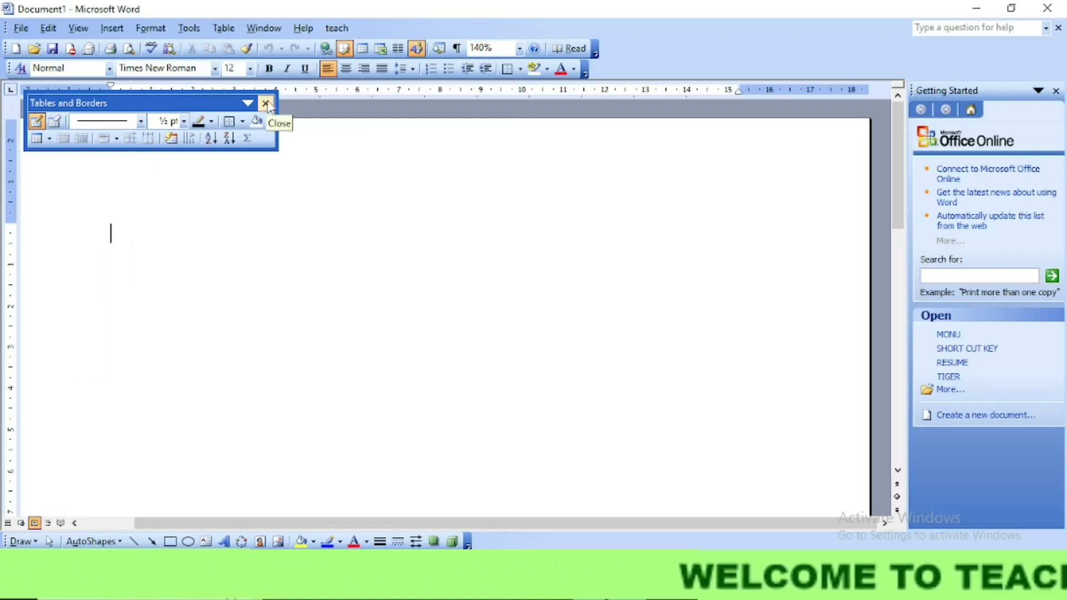
left_click(265, 103)
Insert a table with 8 columns and 5 rows at the start of the blank document.
left_click(223, 28)
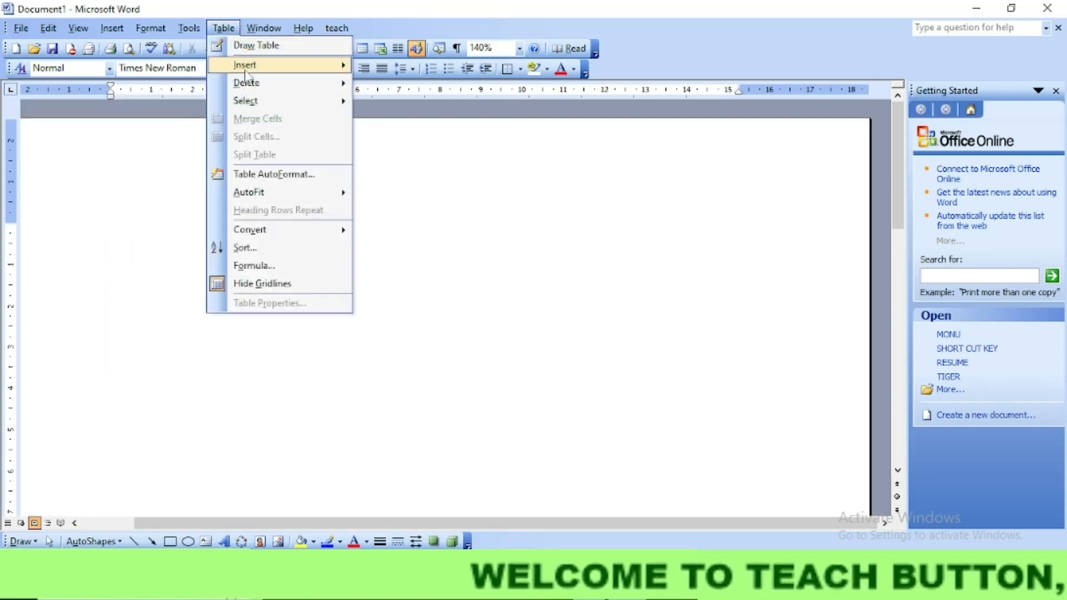
mouse_move(248, 71)
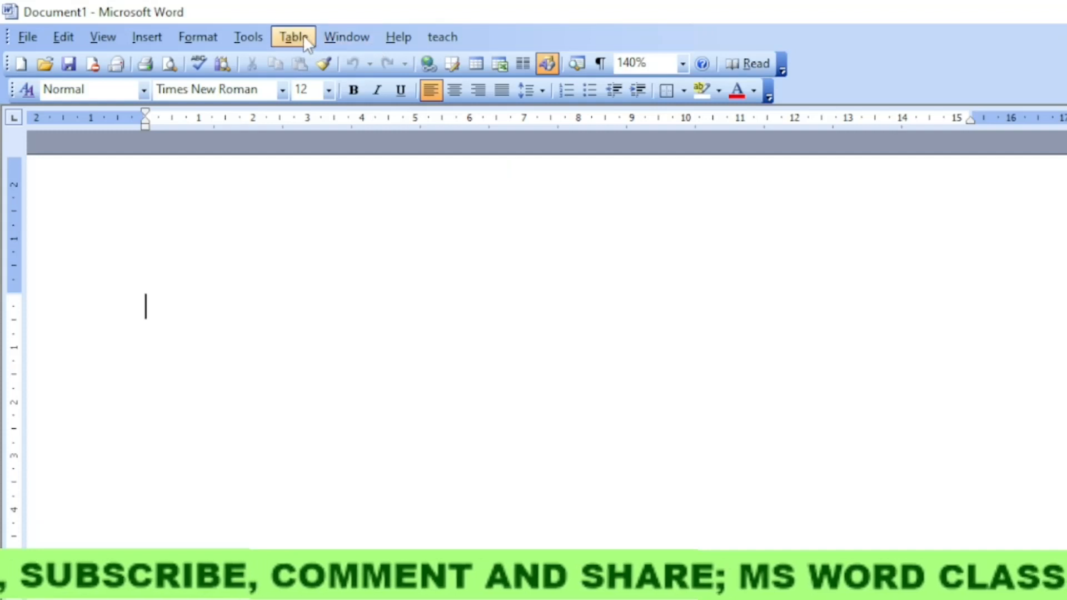
left_click(301, 35)
mouse_move(323, 84)
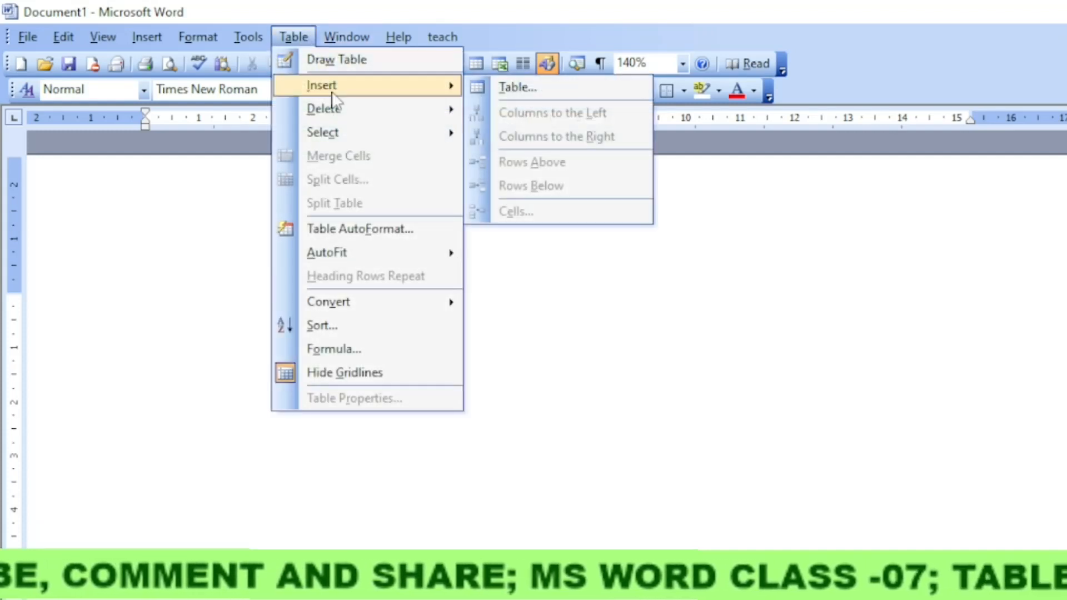
left_click(517, 89)
left_click_drag(653, 207, 288, 150)
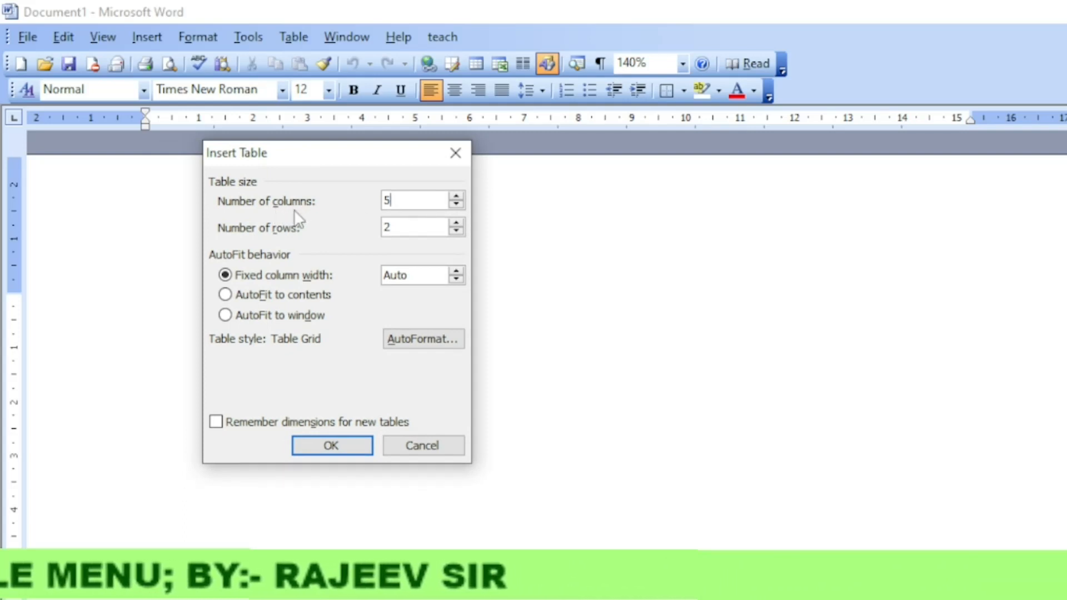
left_click(456, 196)
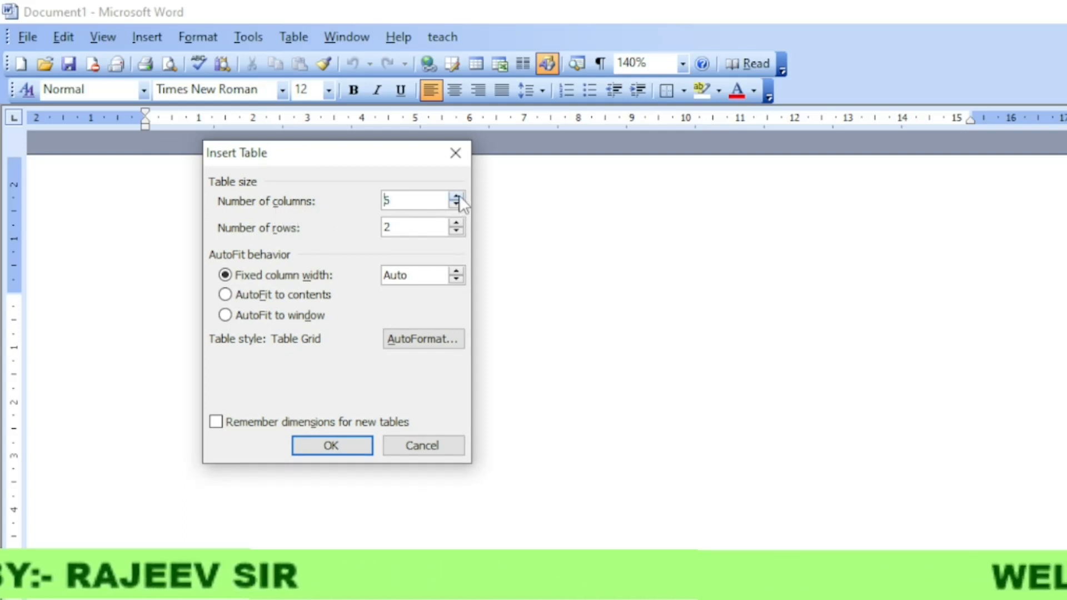
left_click(456, 196)
left_click(457, 196)
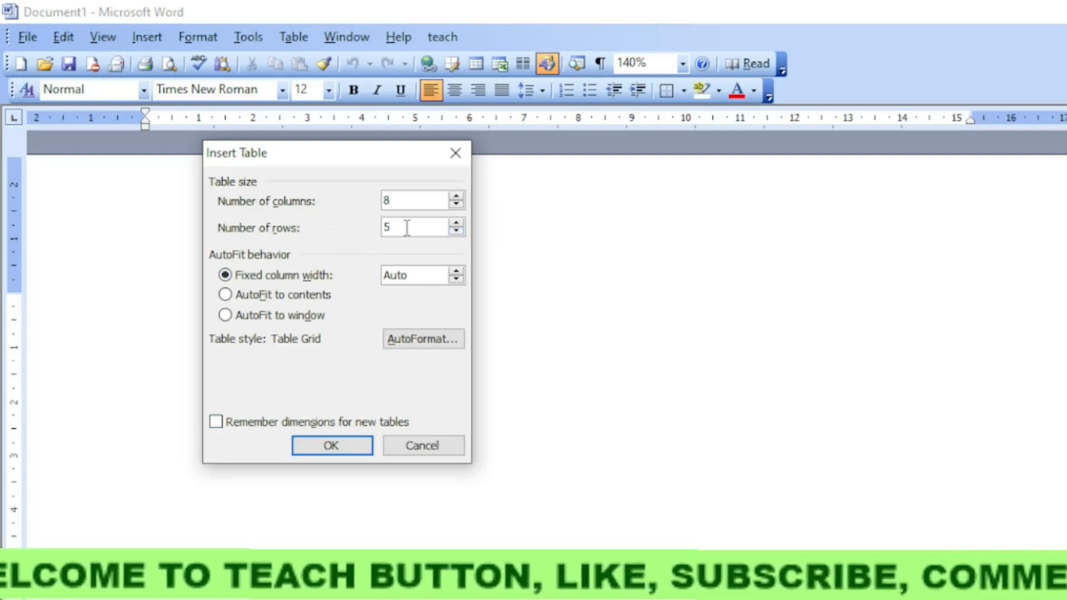
left_click(407, 198)
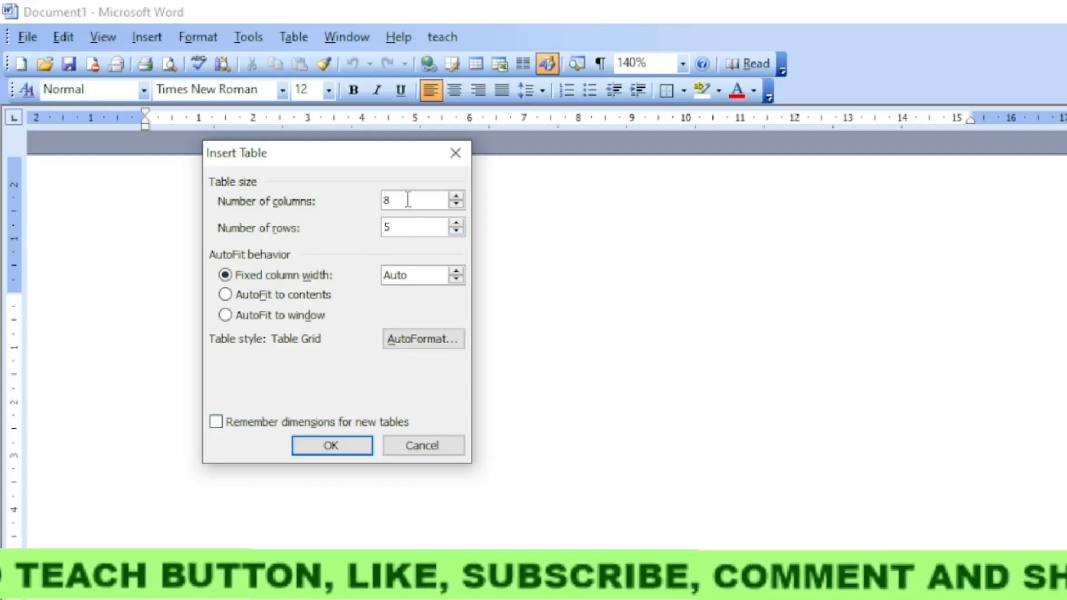
left_click(342, 445)
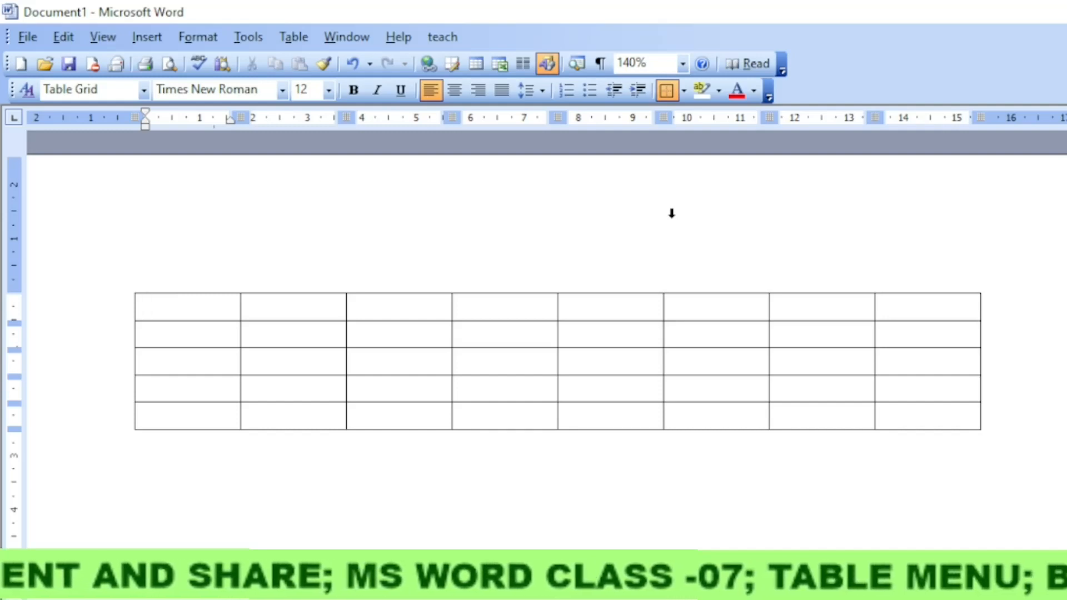
Compare which table commands are available with the cursor inside the table and with it below the table.
left_click(287, 36)
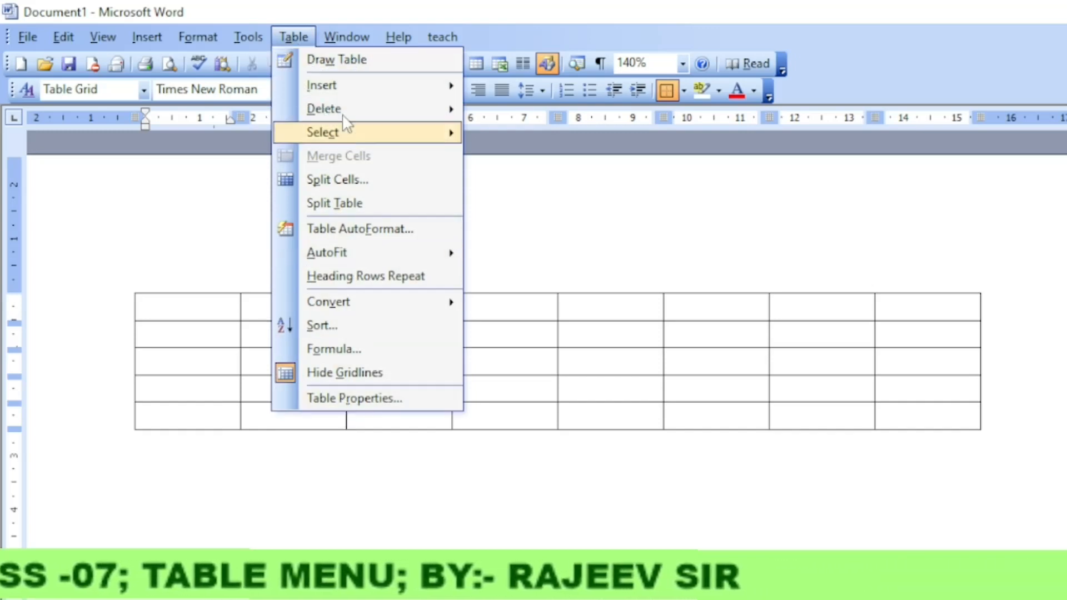
left_click(532, 393)
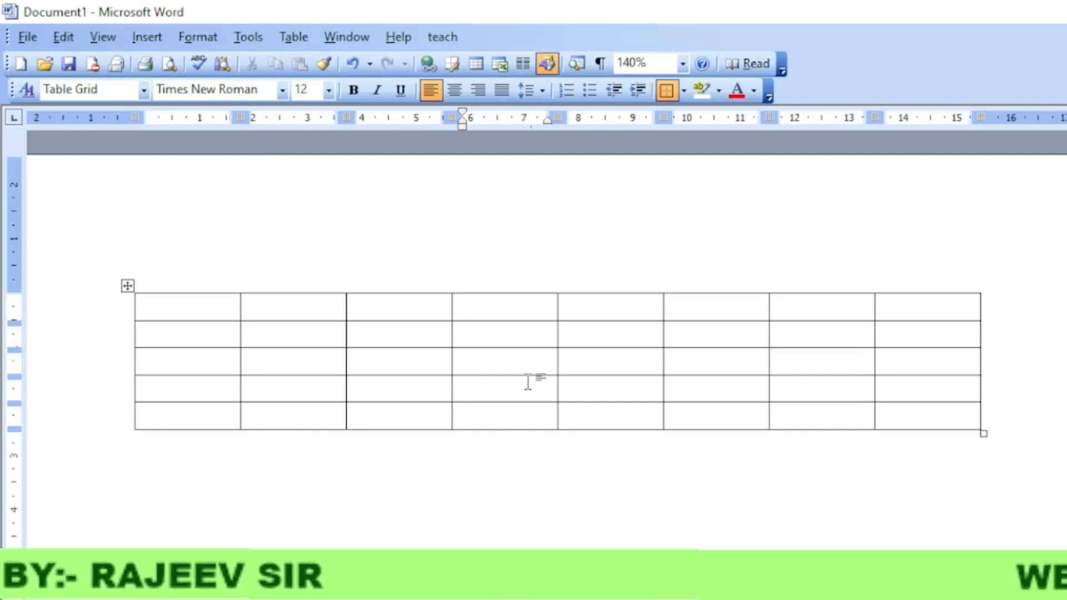
left_click(220, 517)
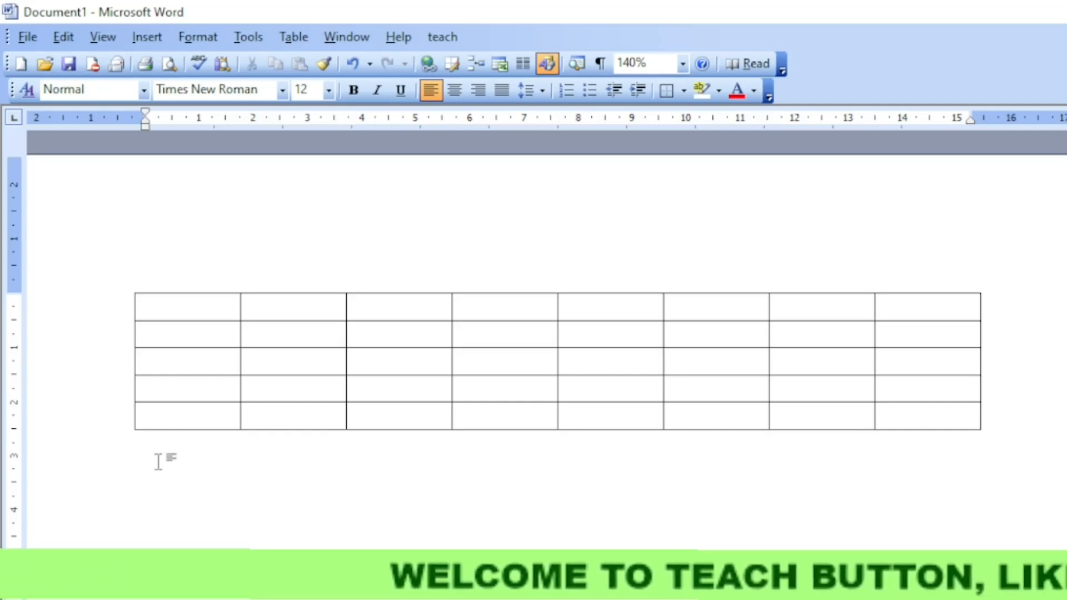
left_click(292, 38)
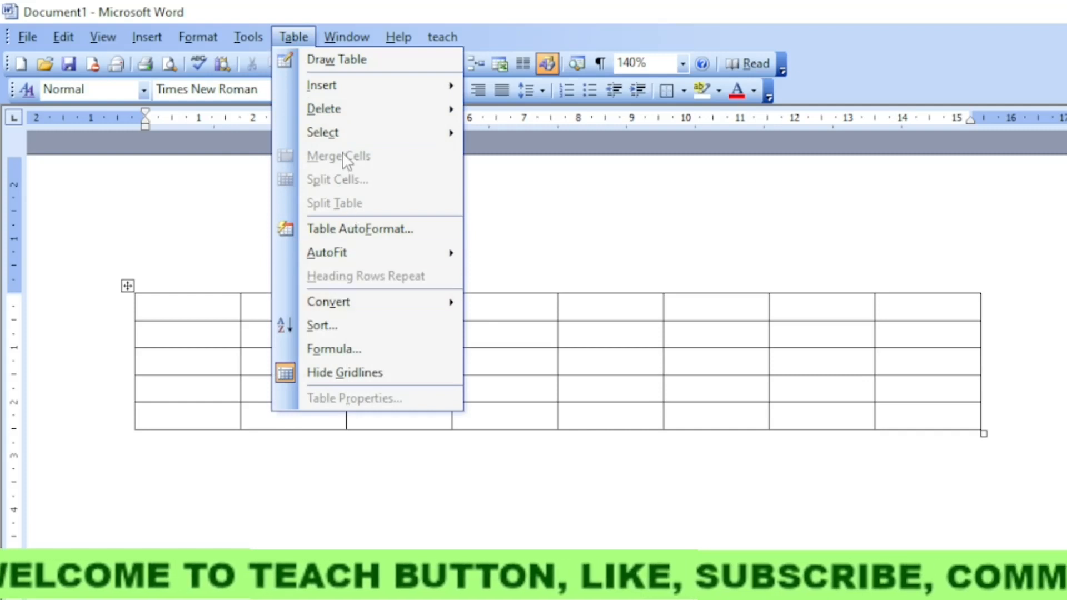
left_click(174, 456)
left_click(266, 359)
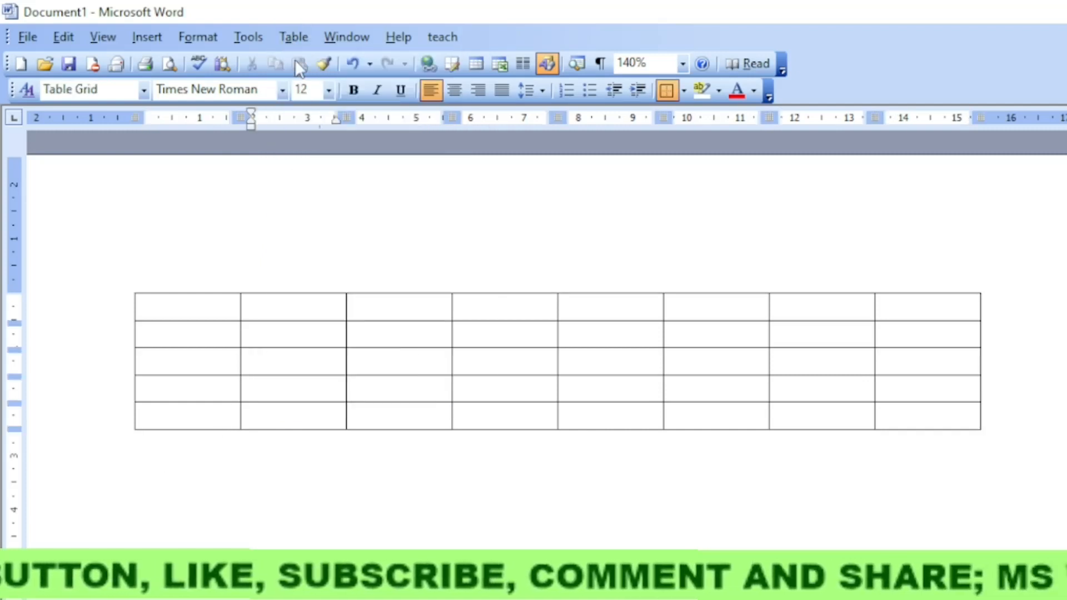
left_click(305, 36)
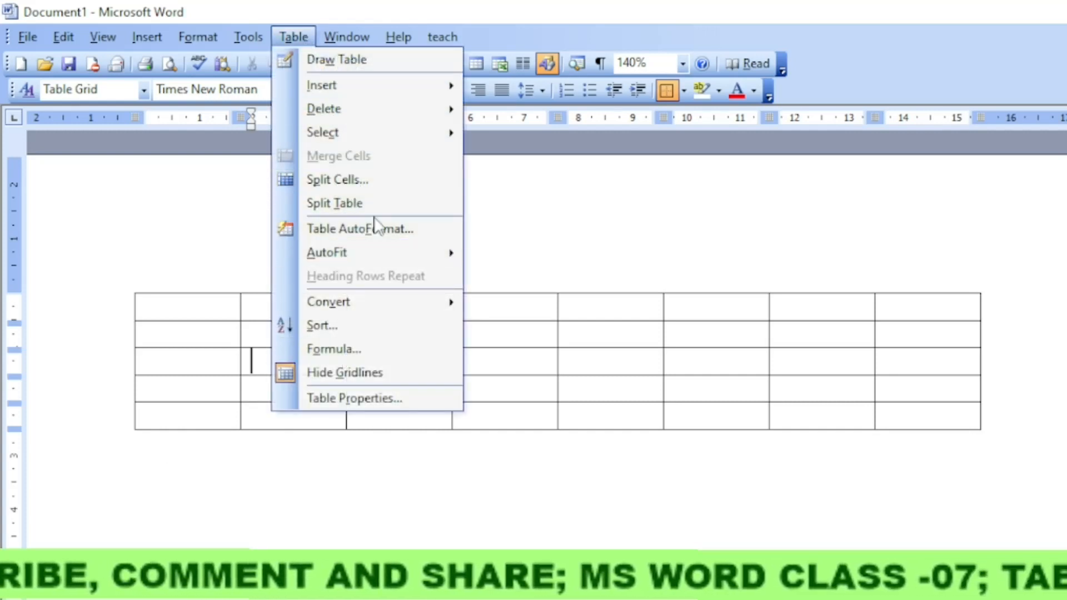
mouse_move(375, 125)
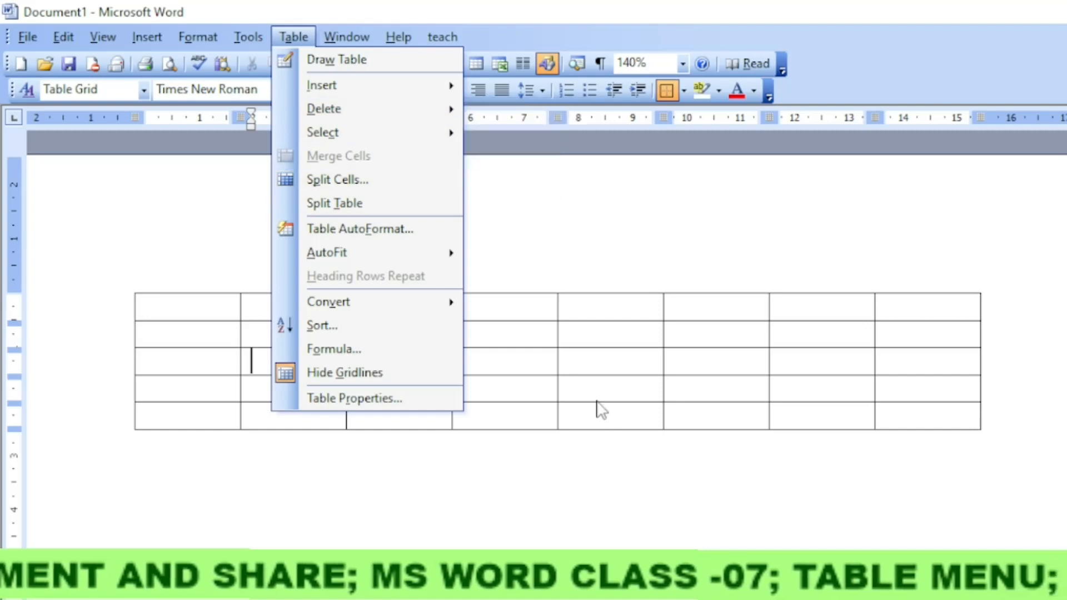
left_click(569, 362)
Number the five rows 1 to 5 in the table's first column.
left_click(309, 314)
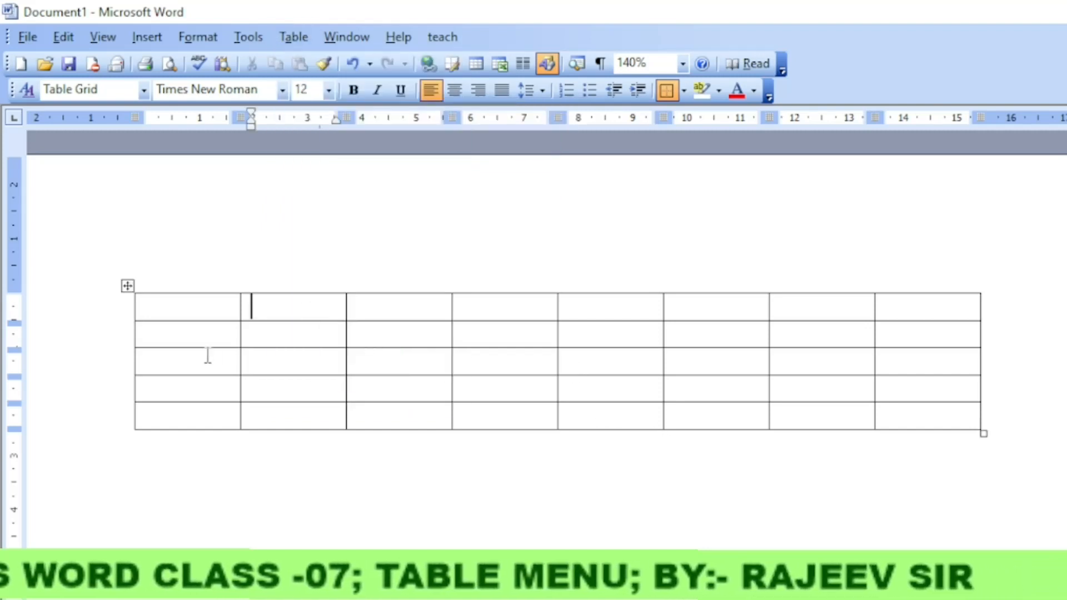
left_click(212, 316)
type("1")
left_click(196, 334)
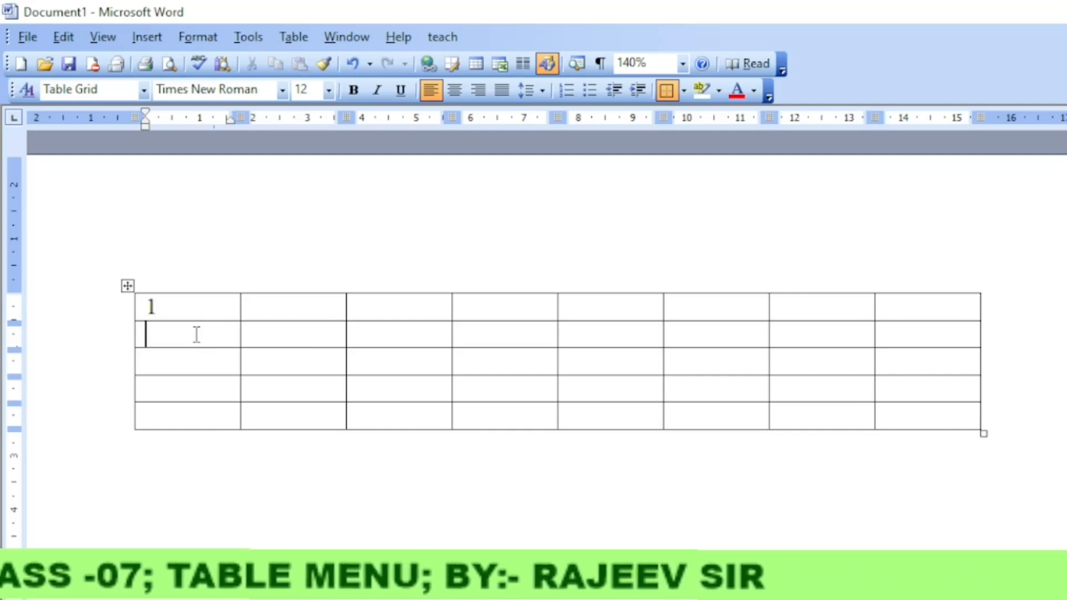
type("2")
left_click(189, 363)
type("3")
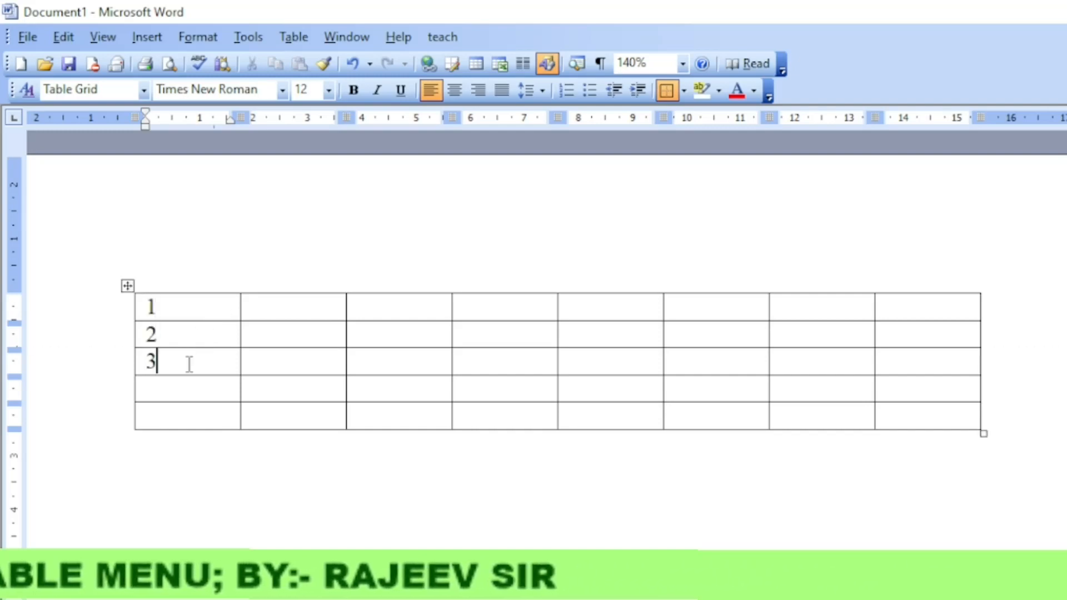
left_click(194, 383)
type("4 ")
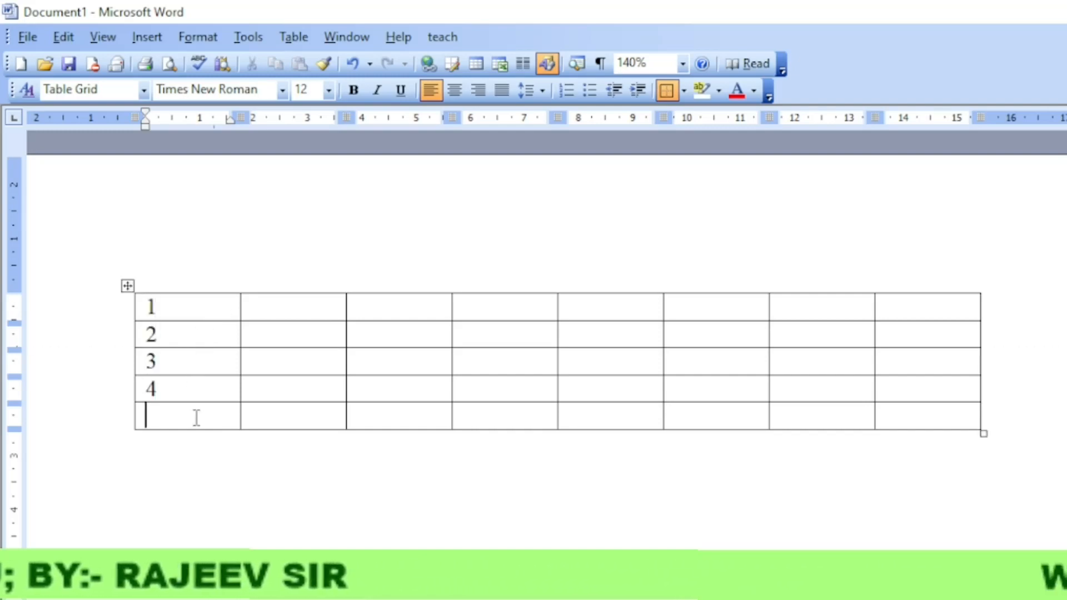
type("5")
Fill the second column from the first row down with f, er, sd, g and rt.
left_click(285, 314)
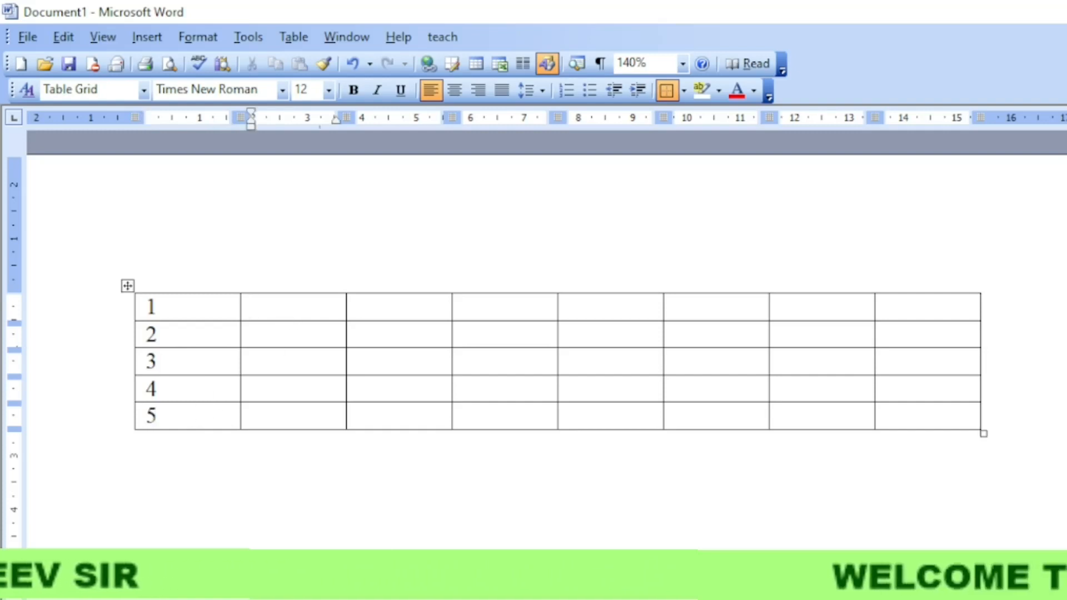
type("f")
left_click(281, 335)
type("er")
left_click(282, 358)
type("sd")
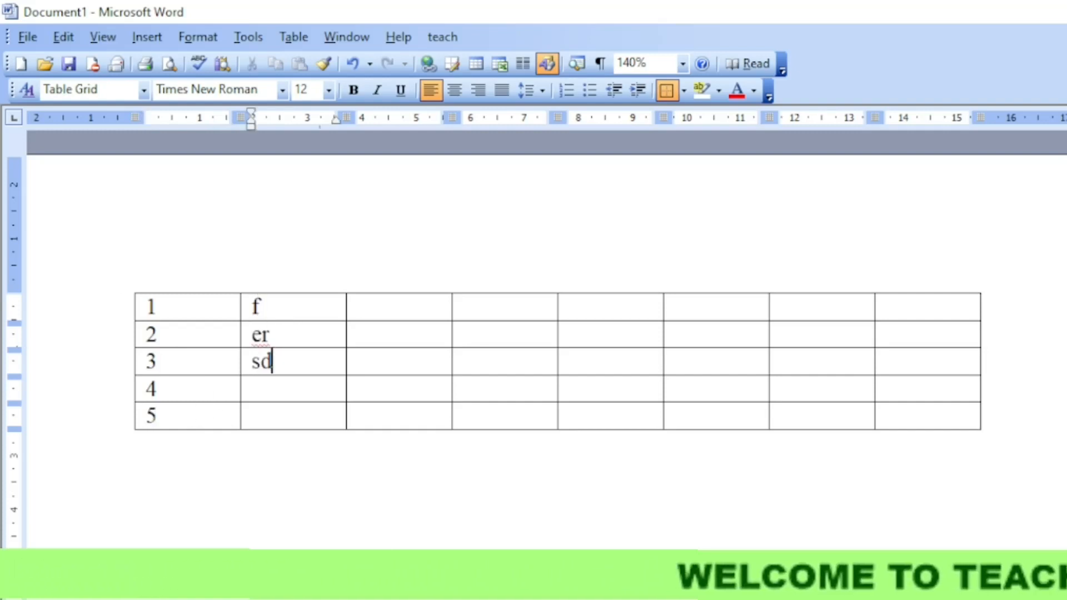
left_click(310, 396)
type("g")
left_click(314, 422)
type("rt")
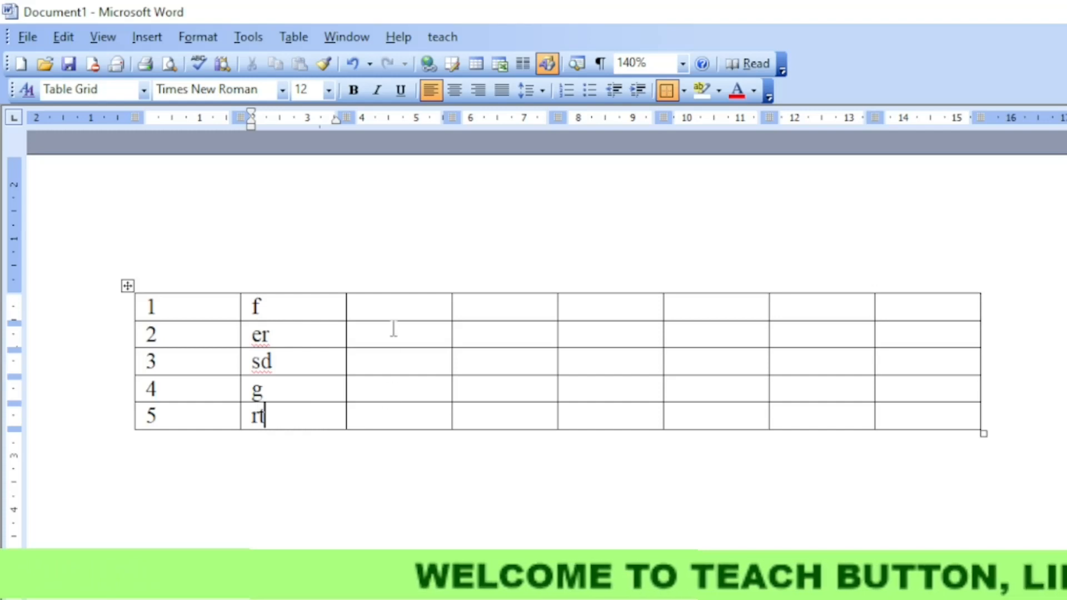
Fill the third column from the first row down with qwr, rte, rety, eyr and wer.
left_click(393, 329)
type("rte")
left_click(386, 367)
type("rety")
left_click(384, 389)
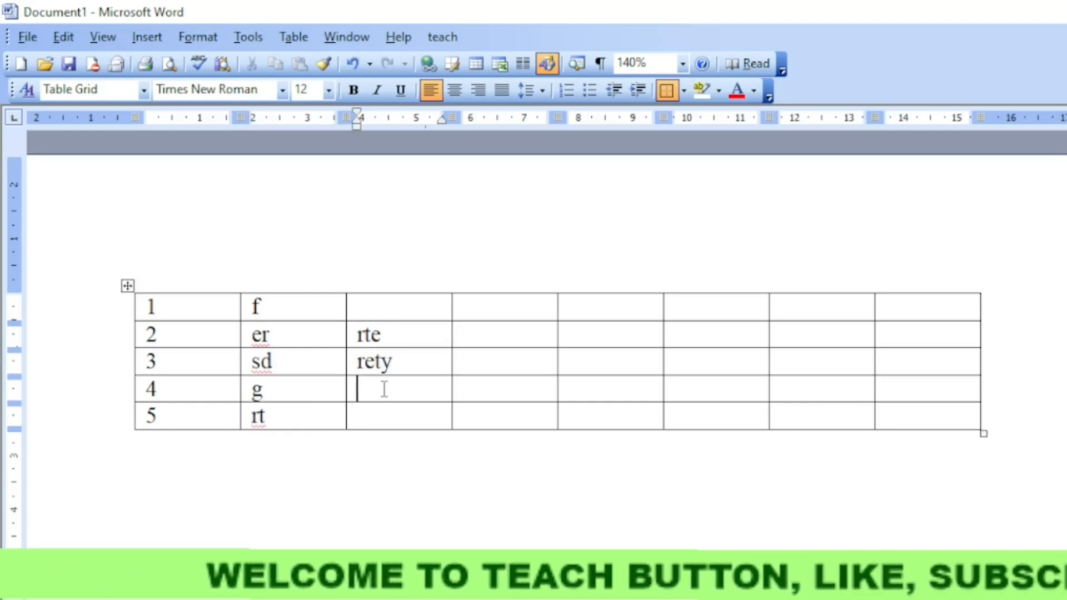
type("eyr")
left_click(381, 418)
type("wer")
left_click(381, 303)
type("qw")
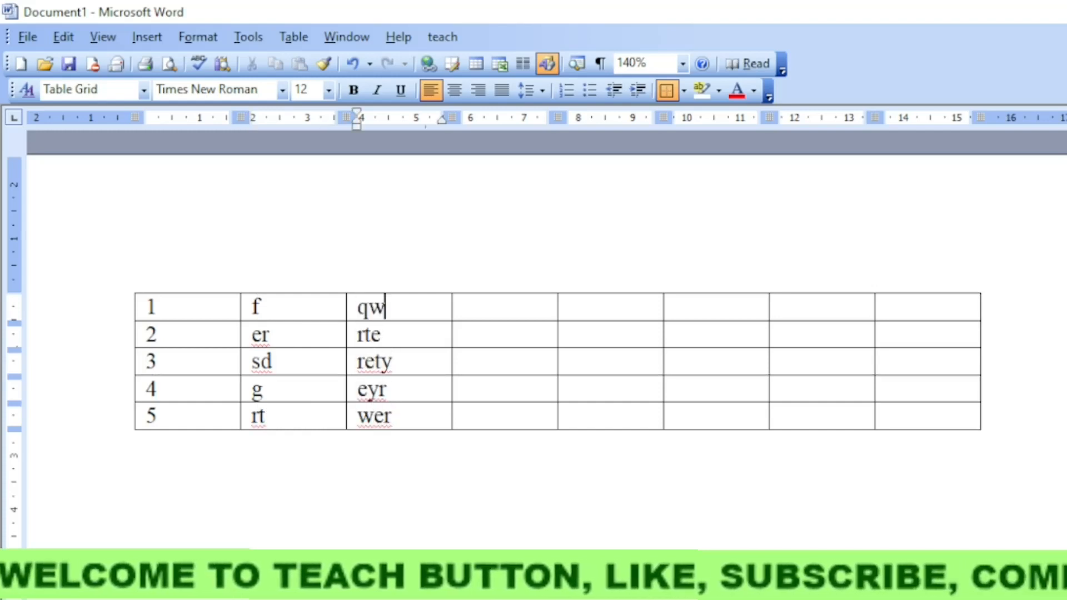
type("re")
key("BackSpace")
left_click(455, 445)
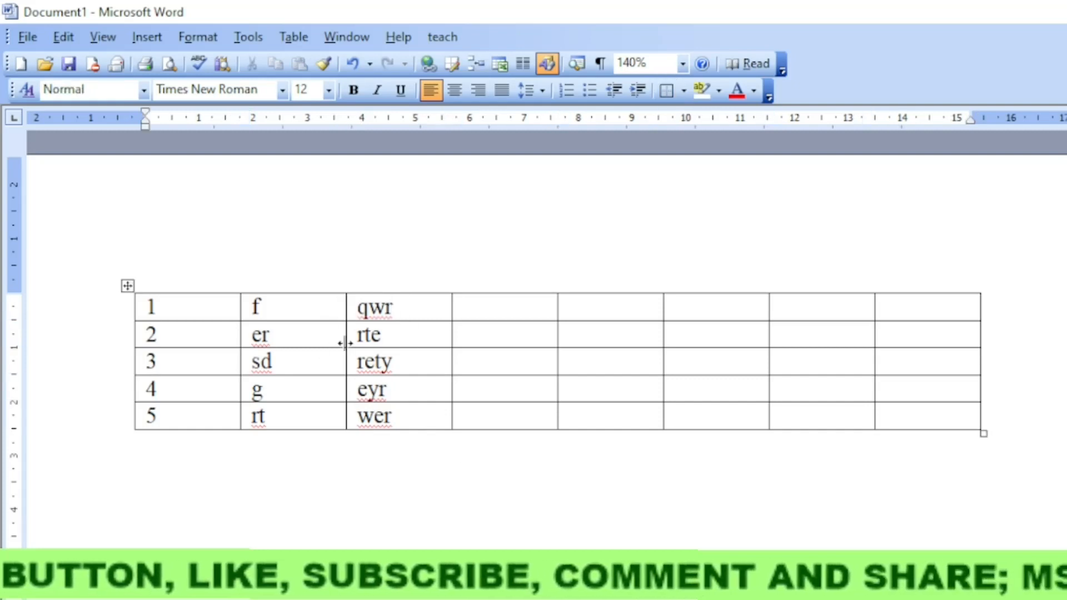
left_click(295, 363)
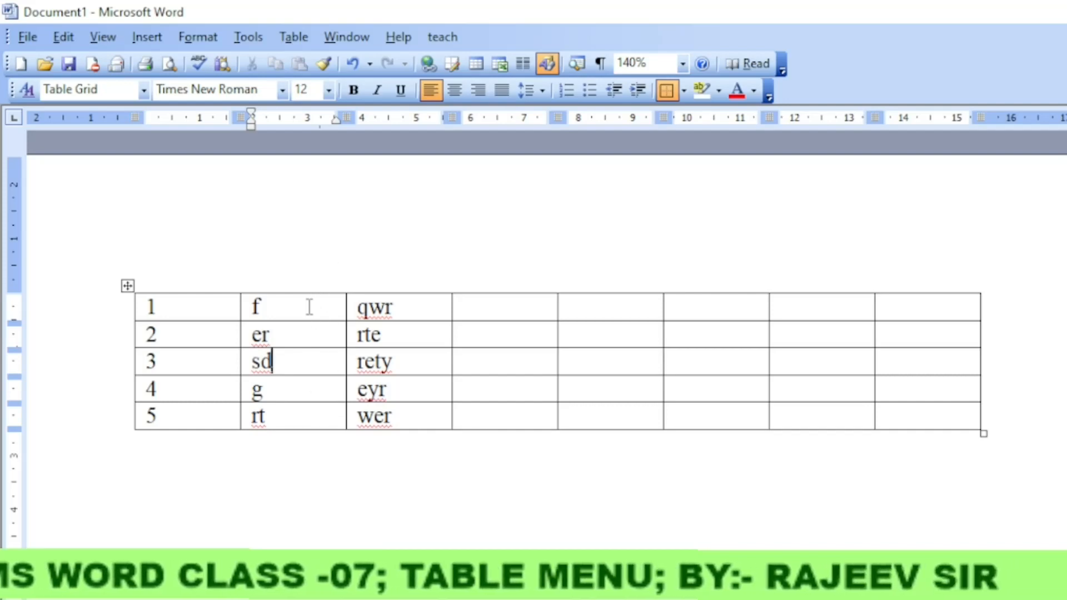
left_click(299, 410)
left_click(295, 364)
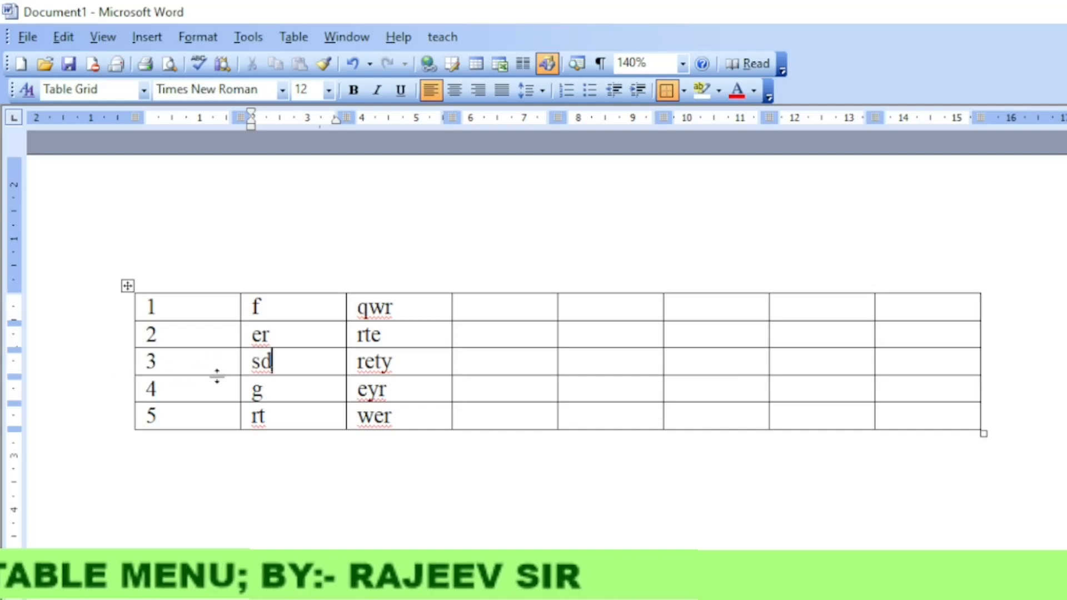
left_click(439, 356)
left_click(532, 355)
left_click(605, 357)
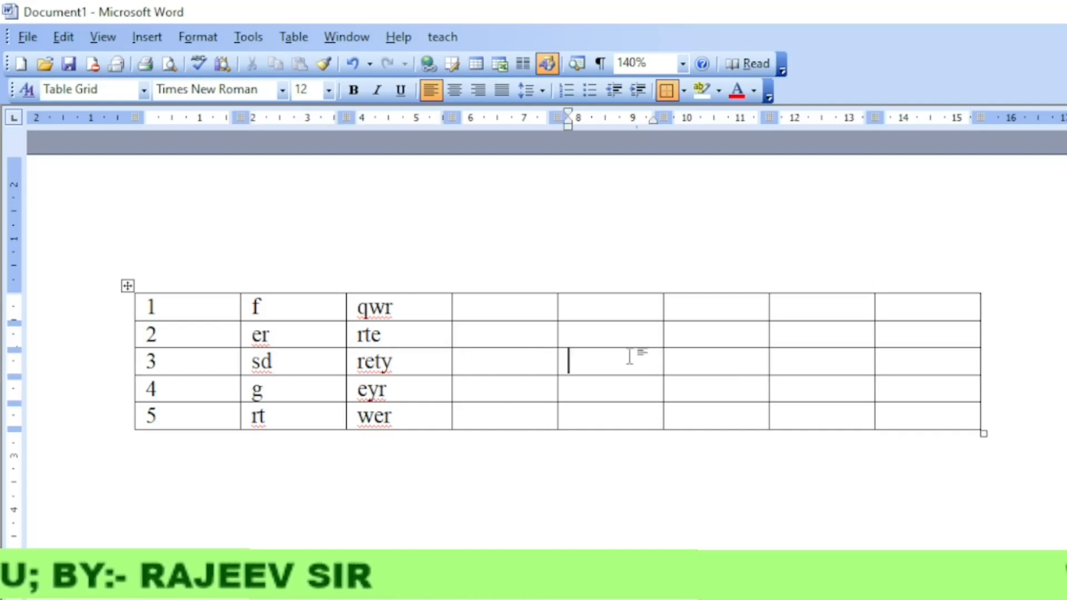
Delete the table's second column and undo the deletion.
left_click(322, 372)
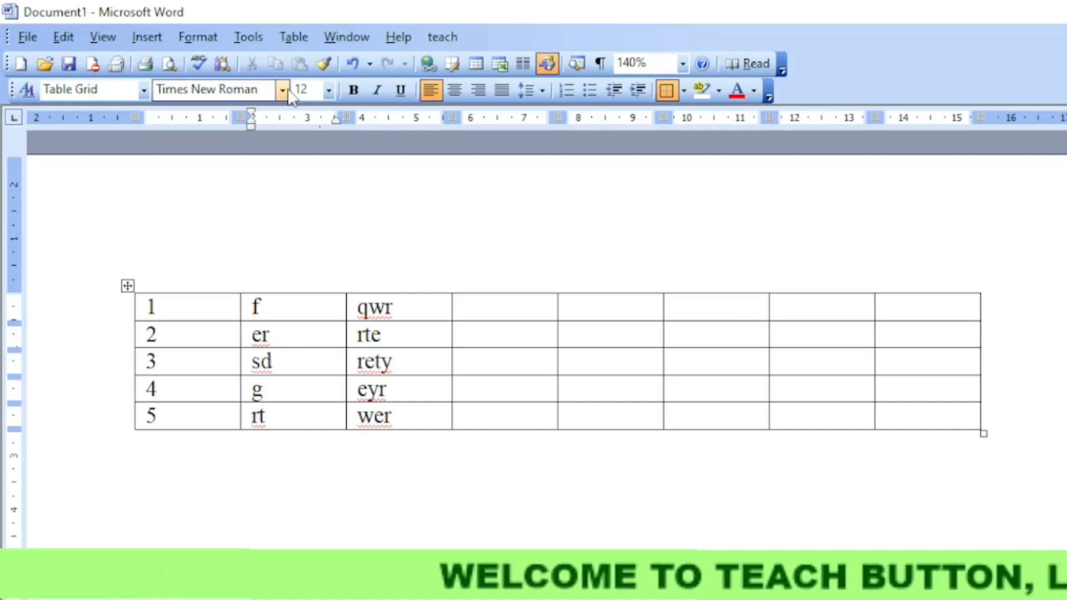
left_click(306, 37)
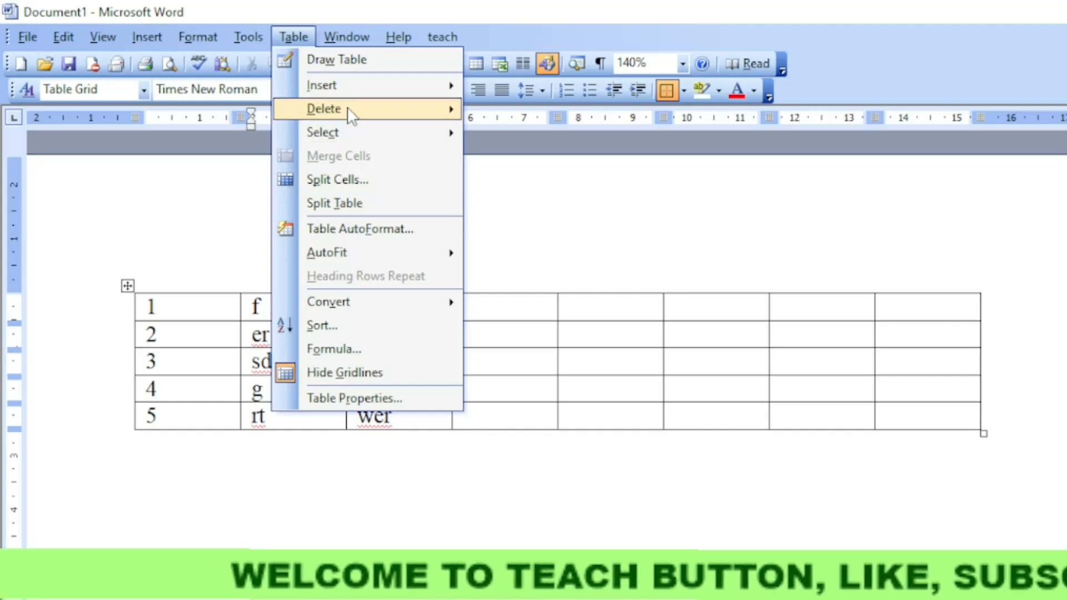
mouse_move(348, 108)
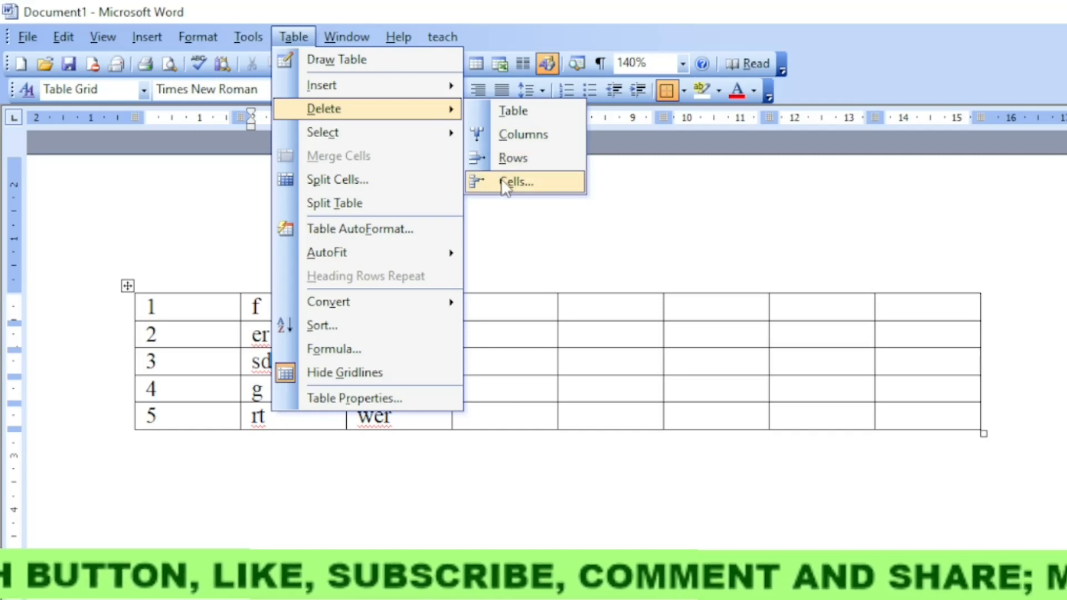
left_click(513, 139)
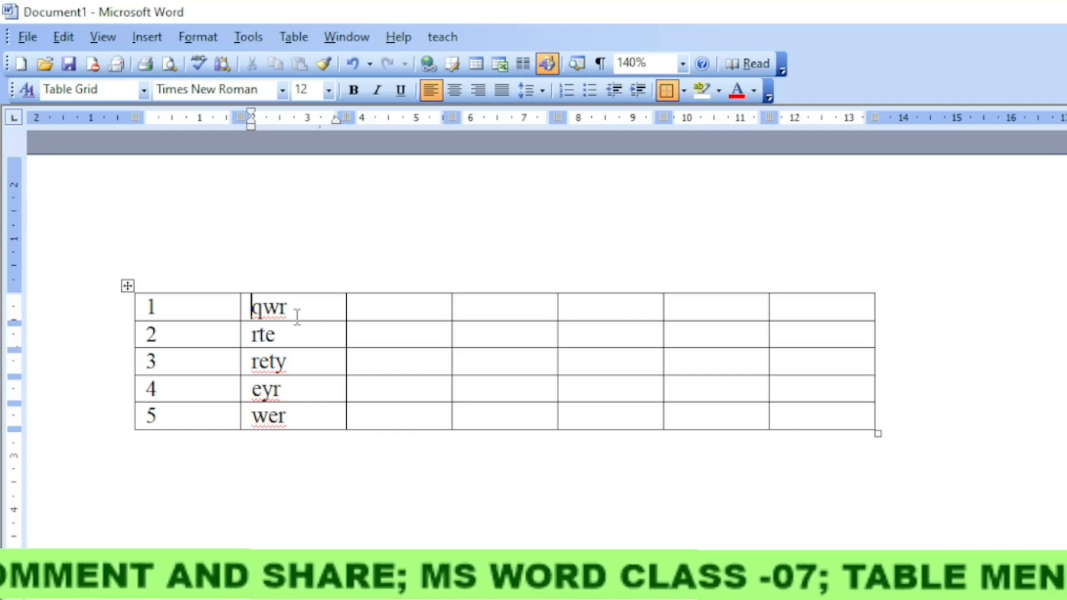
key("ctrl+z")
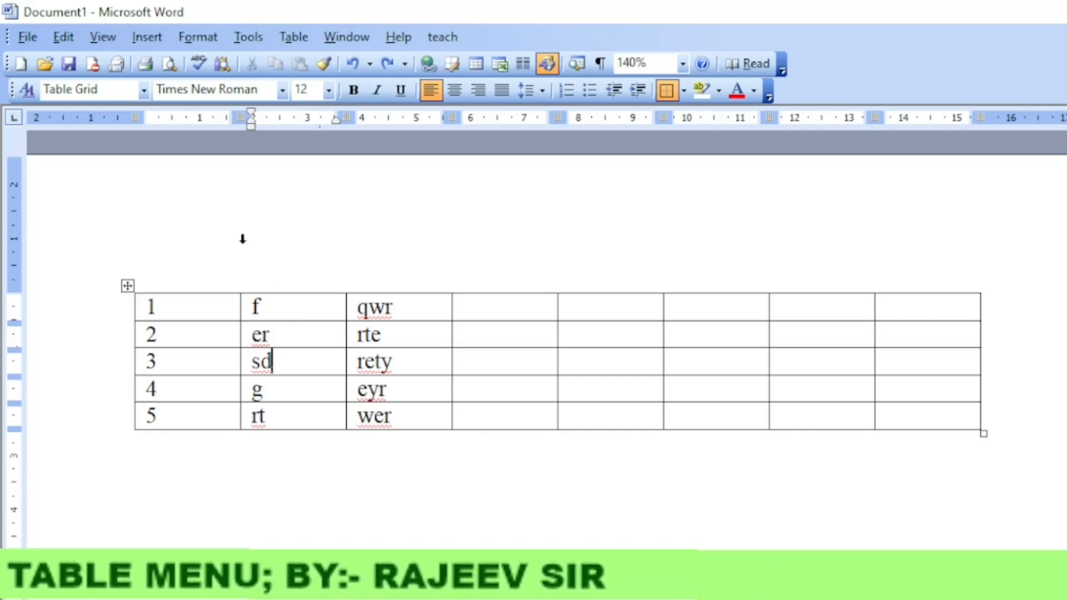
Select a block of cells from the table's first cell to row 4, column 4, and the fifth to seventh cells of row 2.
left_click(282, 37)
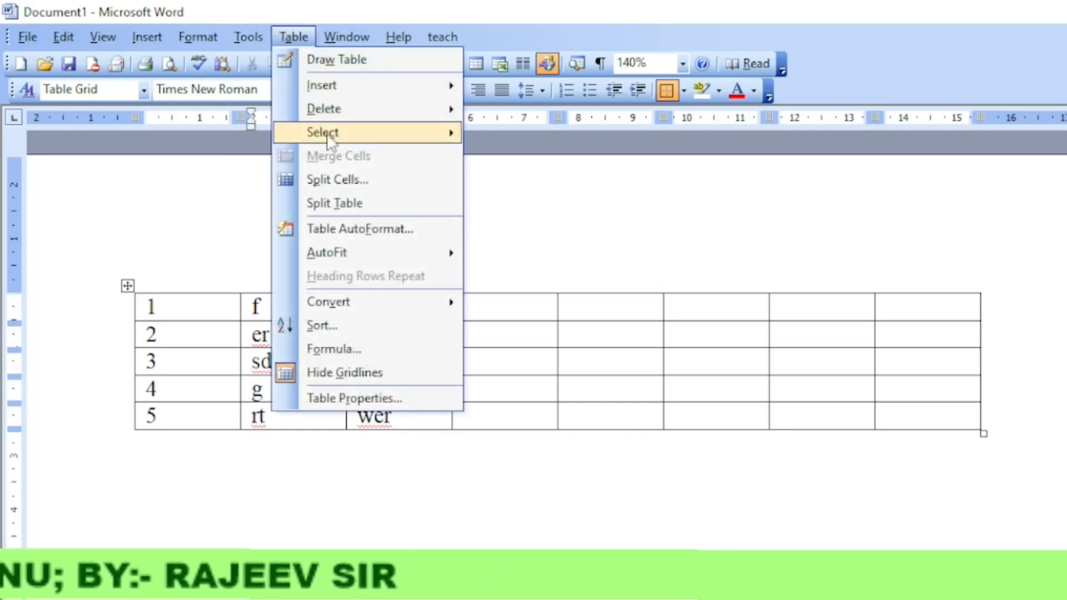
left_click(547, 359)
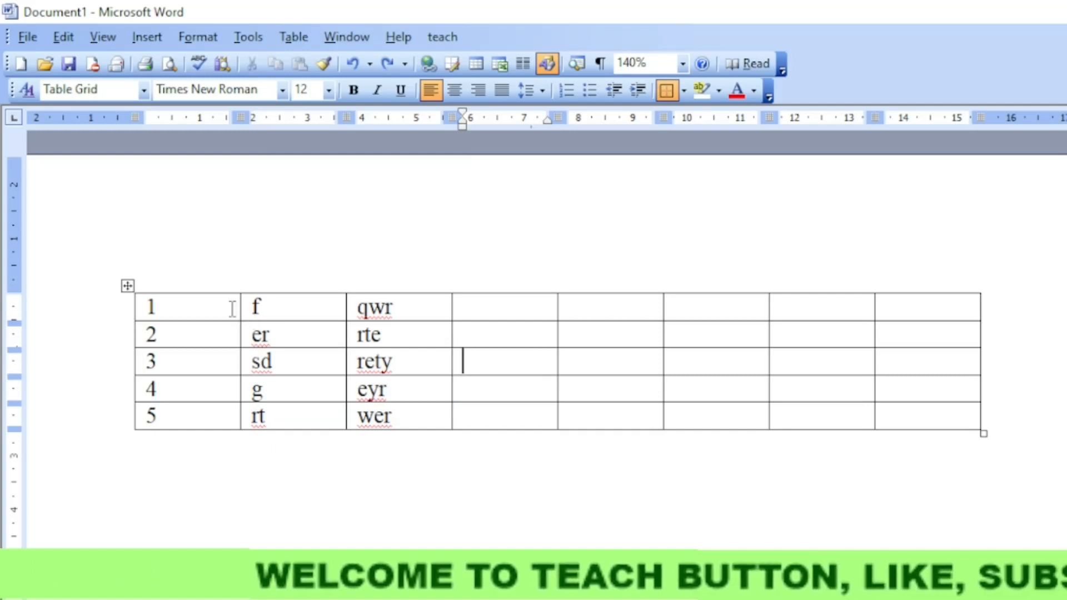
left_click_drag(233, 308, 528, 381)
left_click_drag(595, 340, 800, 353)
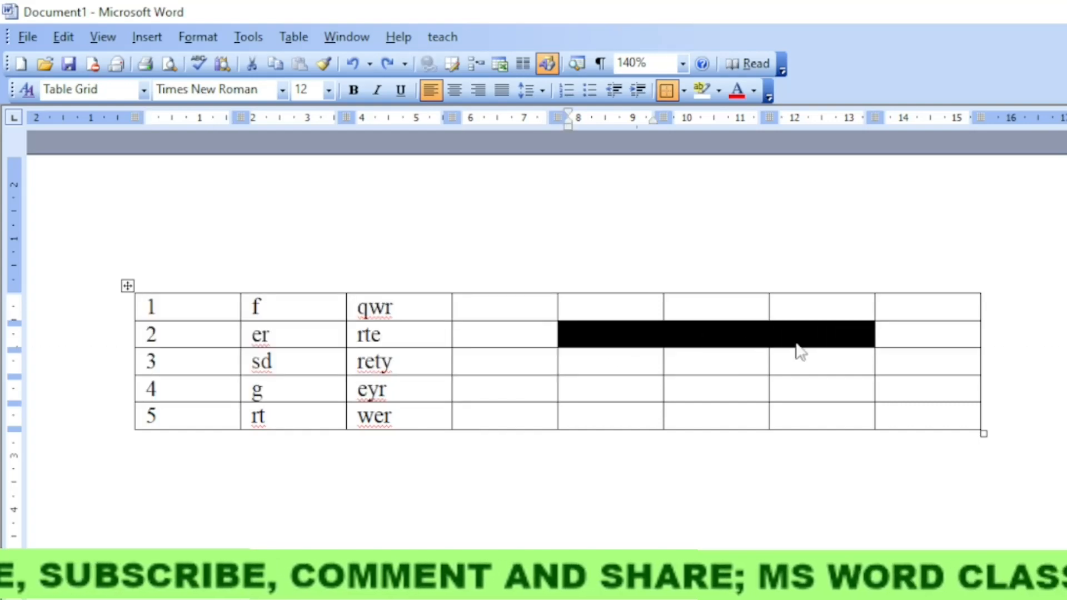
left_click(370, 333)
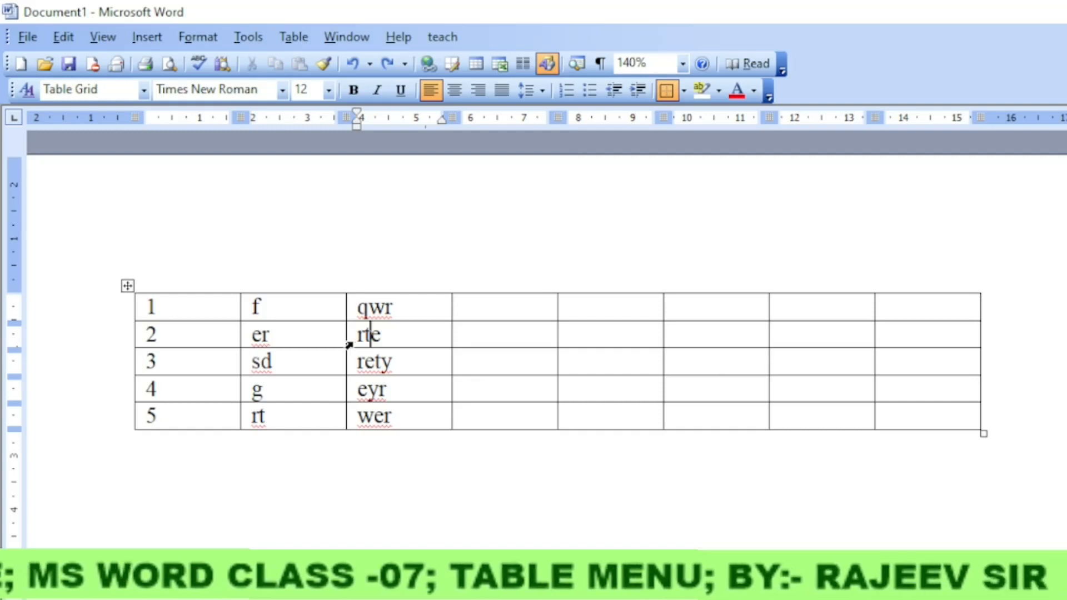
Select the table's entire third row with the Select Row command from its "sd" cell, and clear the selection.
left_click(305, 360)
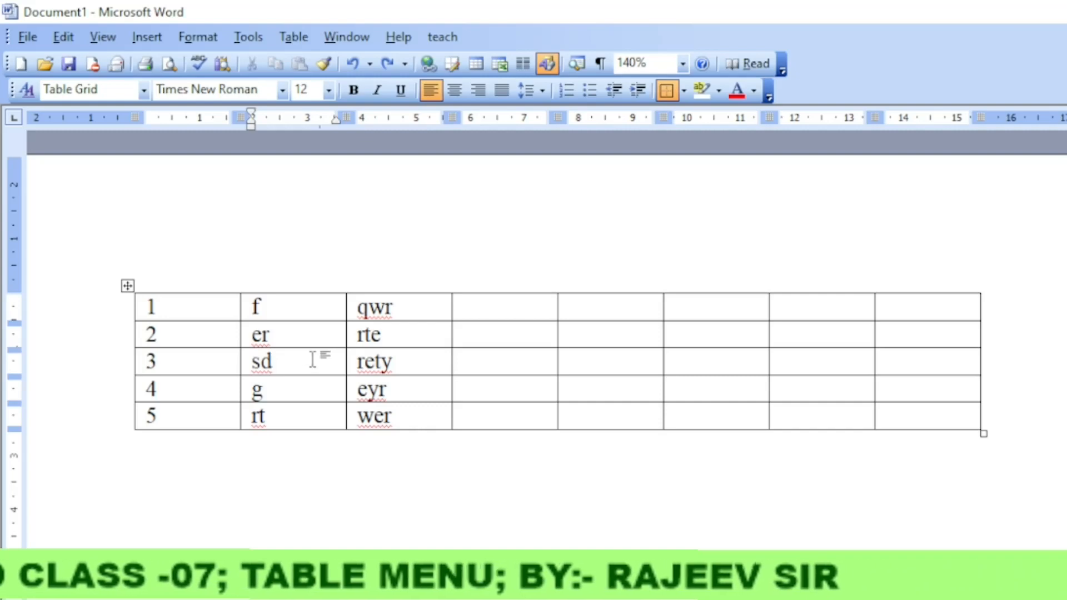
left_click(300, 38)
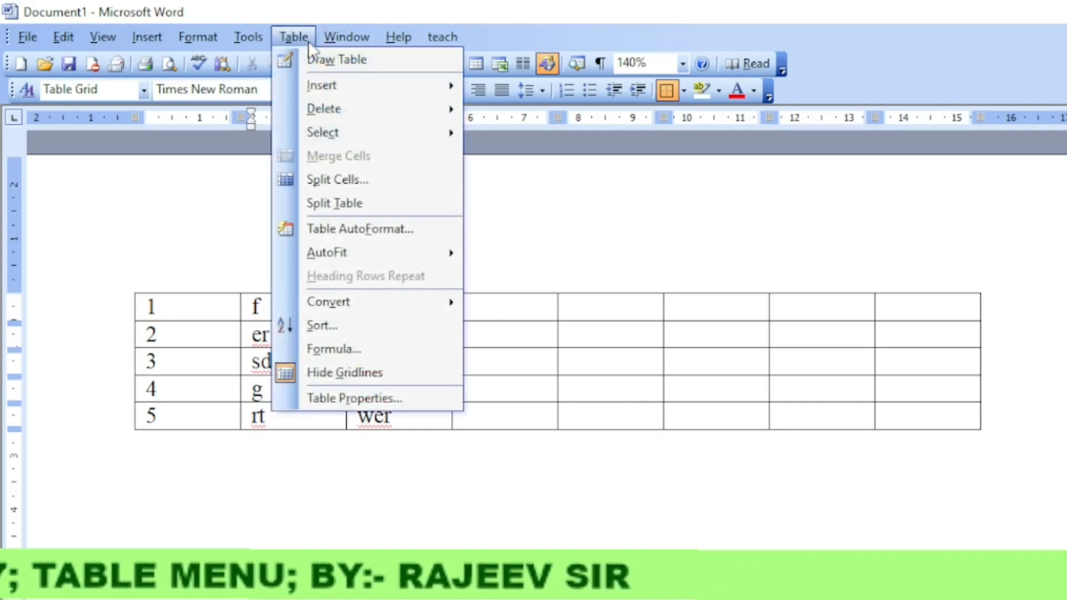
mouse_move(332, 133)
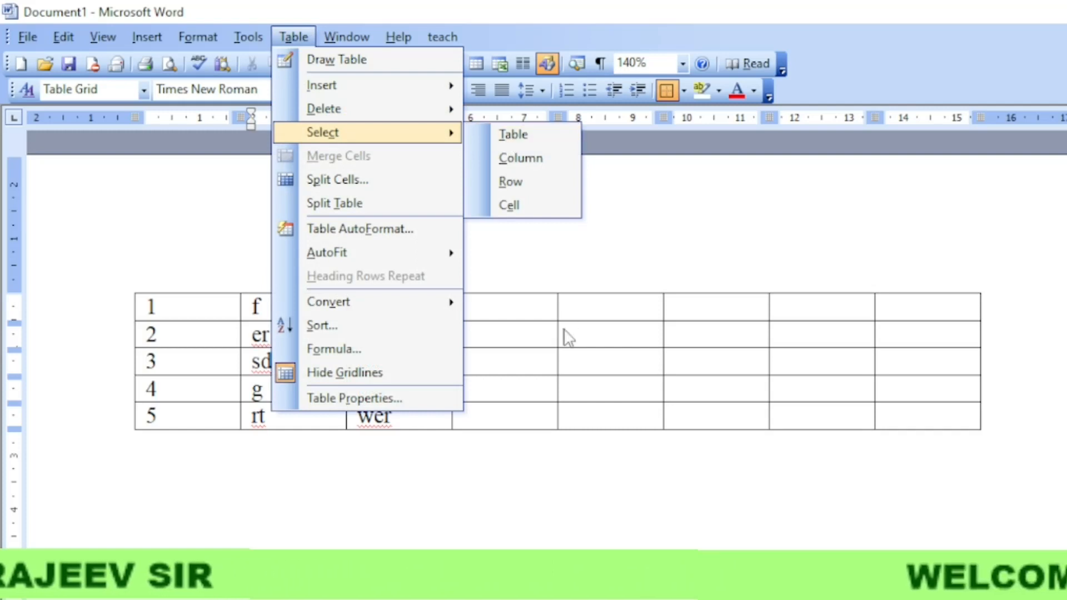
mouse_move(369, 137)
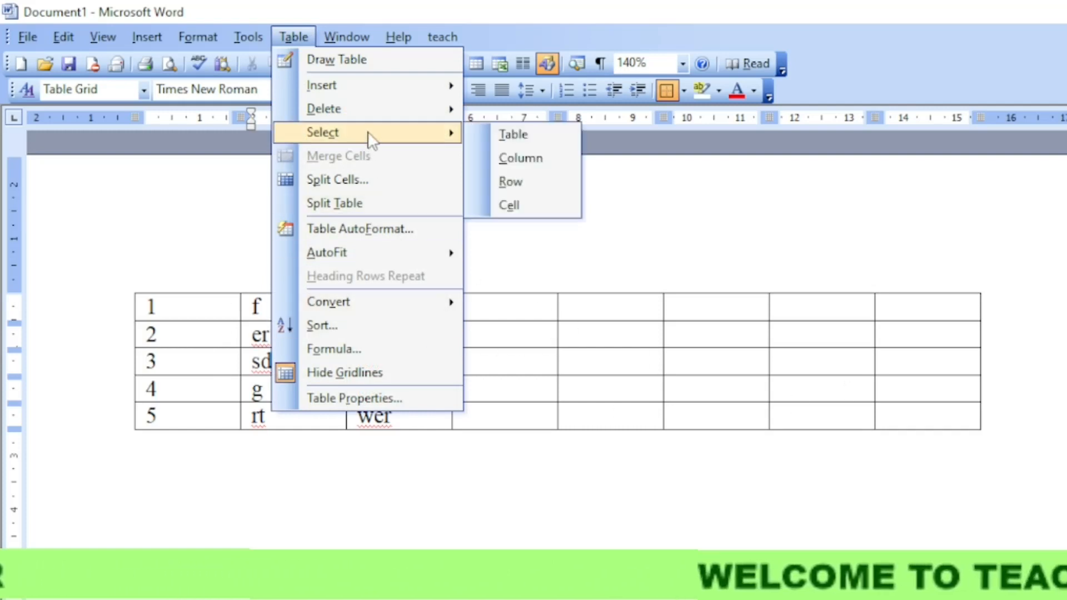
left_click(522, 181)
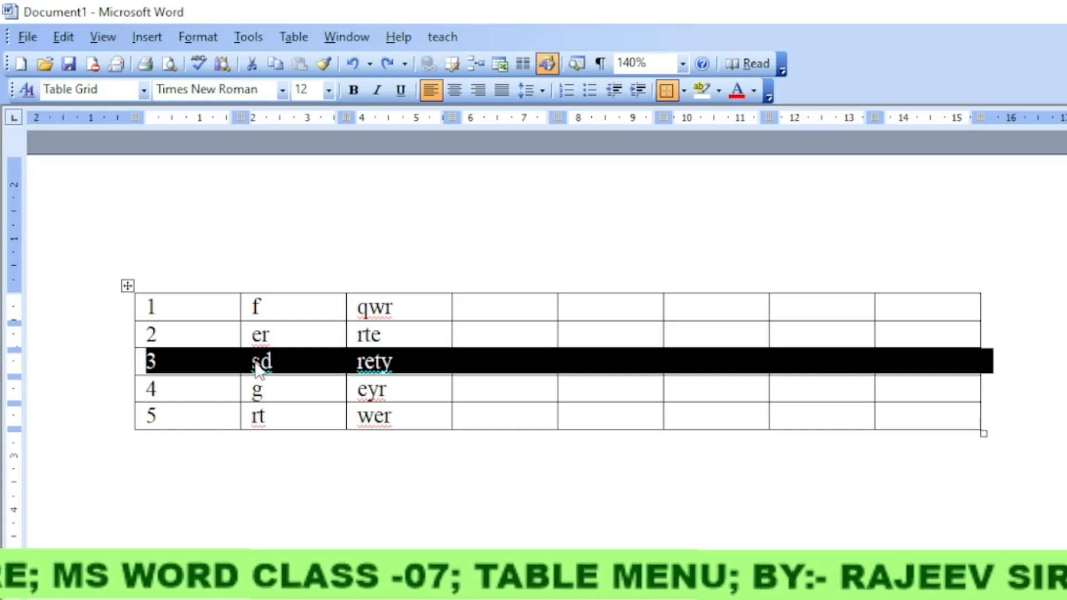
left_click(333, 393)
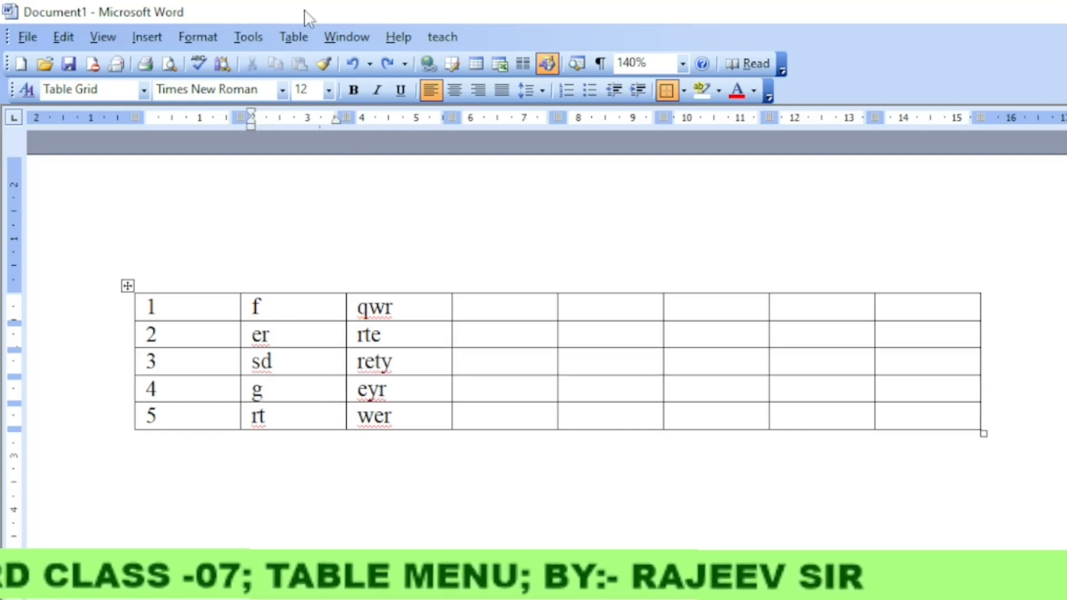
Merge the fourth to sixth cells of rows 2 and 3 into one cell.
left_click(305, 35)
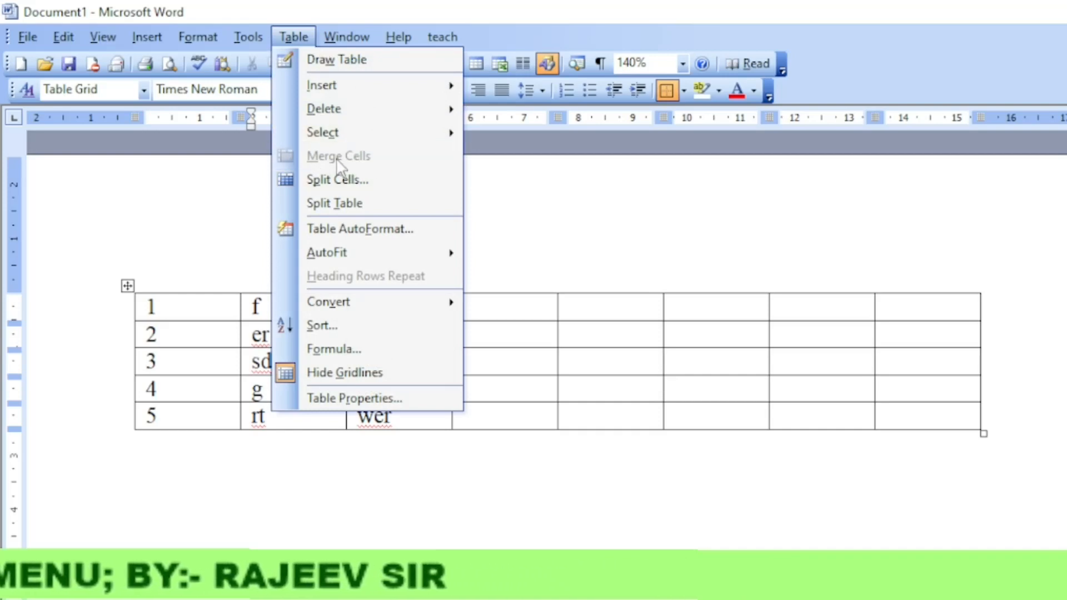
left_click(603, 356)
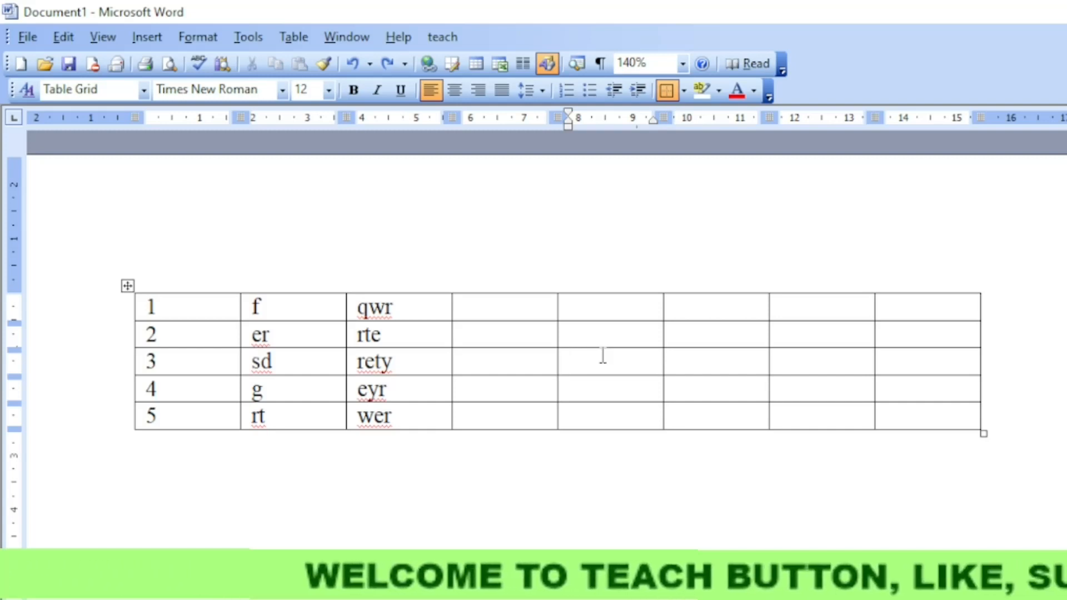
left_click(511, 334)
left_click_drag(511, 333, 715, 352)
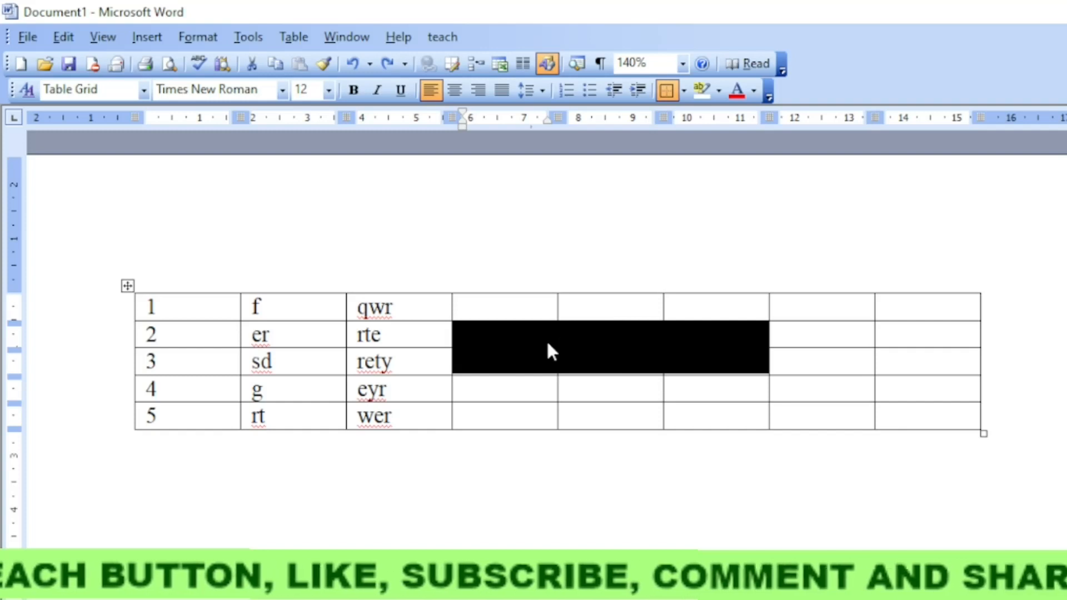
left_click(278, 39)
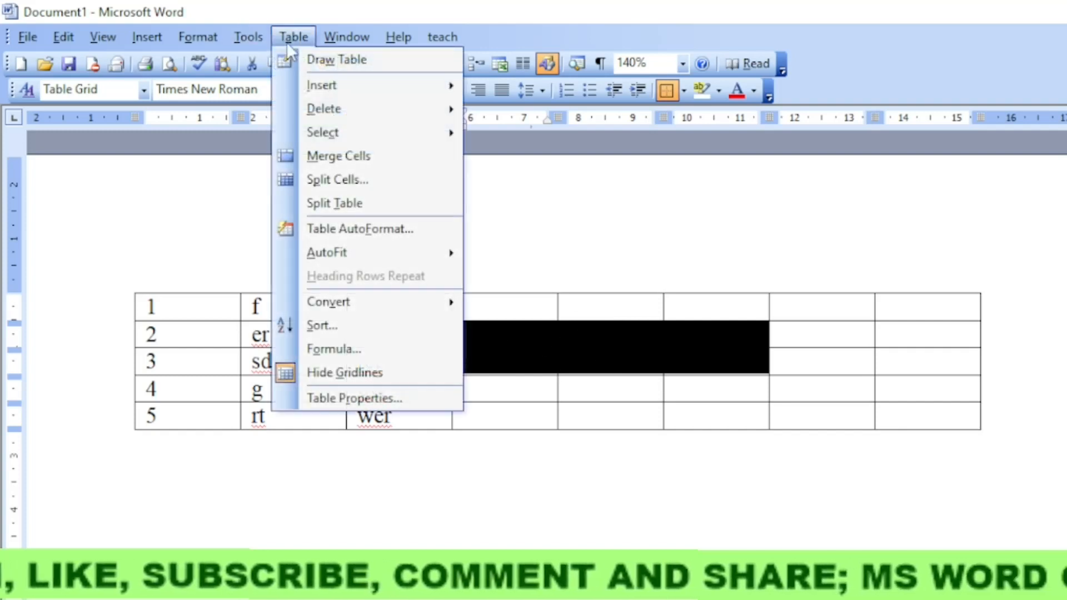
left_click(361, 161)
left_click(818, 387)
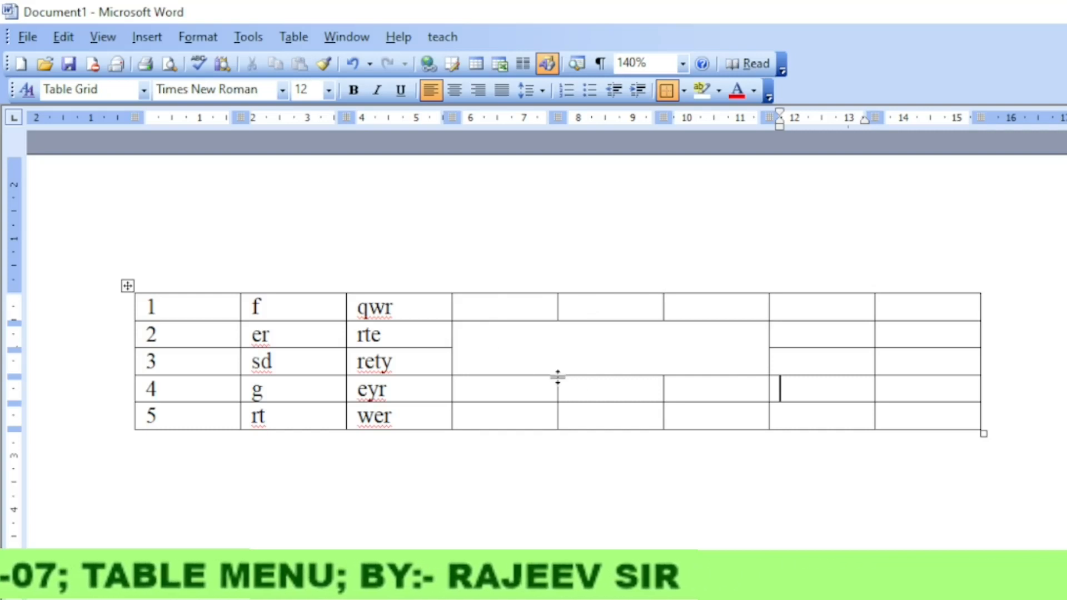
Clear the text "rte" from the third cell of the table's second row.
left_click(274, 361)
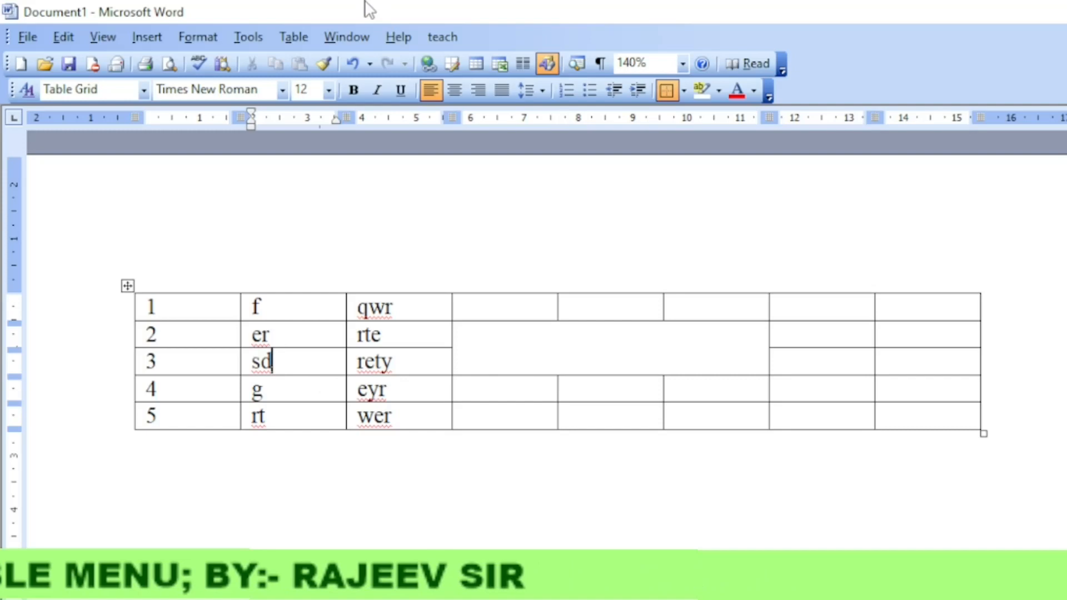
left_click(296, 35)
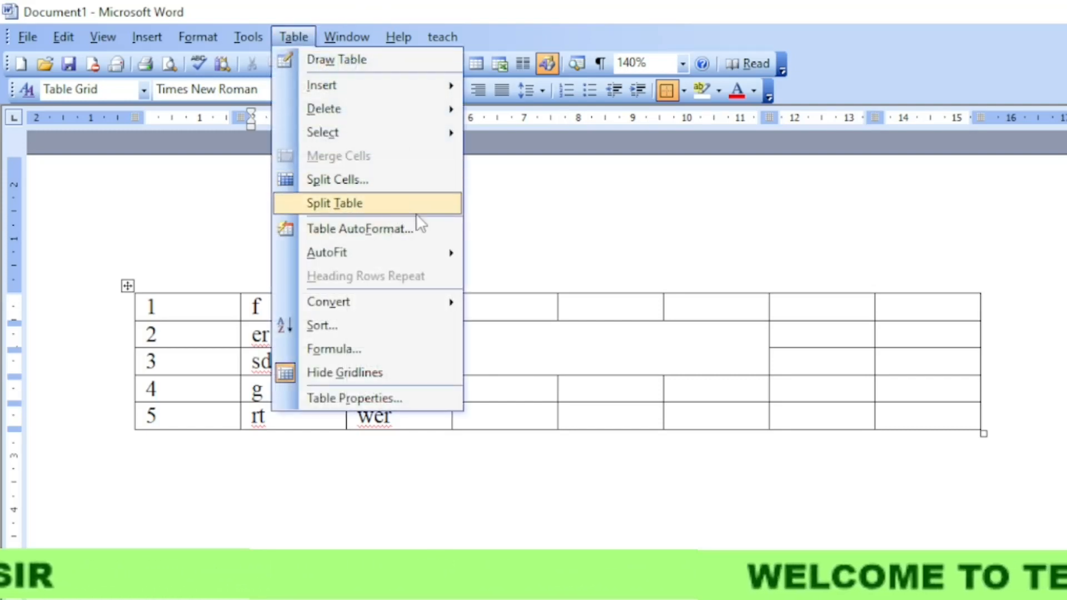
left_click(612, 381)
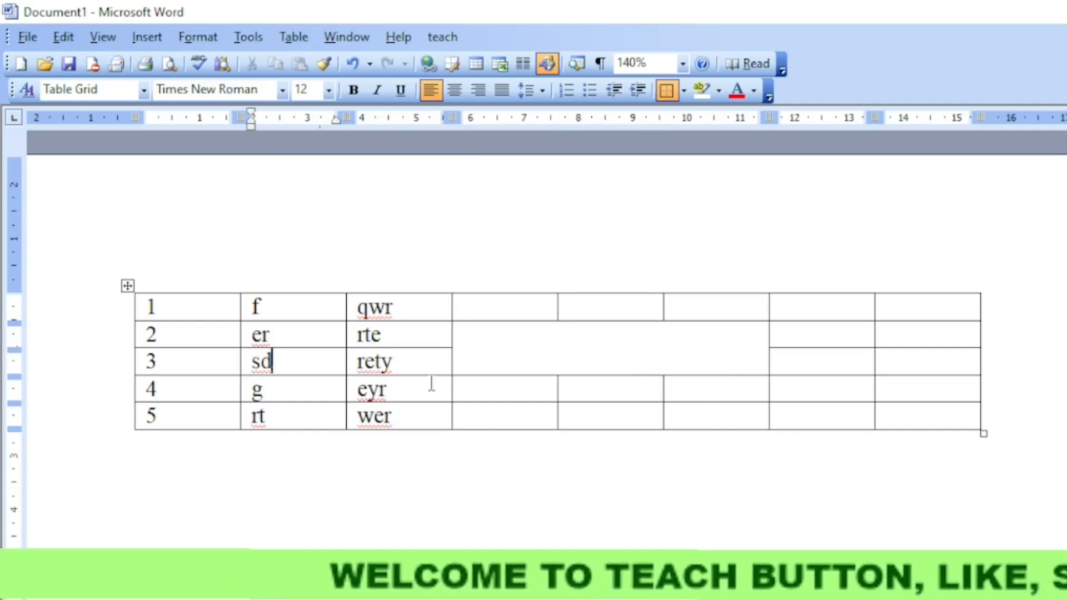
left_click(851, 368)
left_click_drag(418, 340, 324, 342)
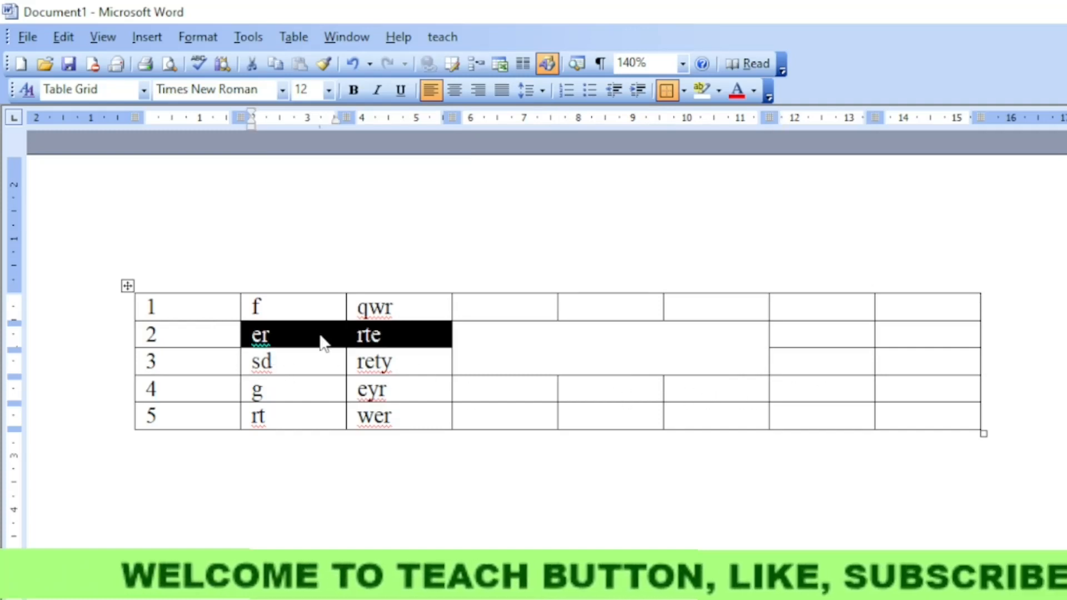
key("BackSpace")
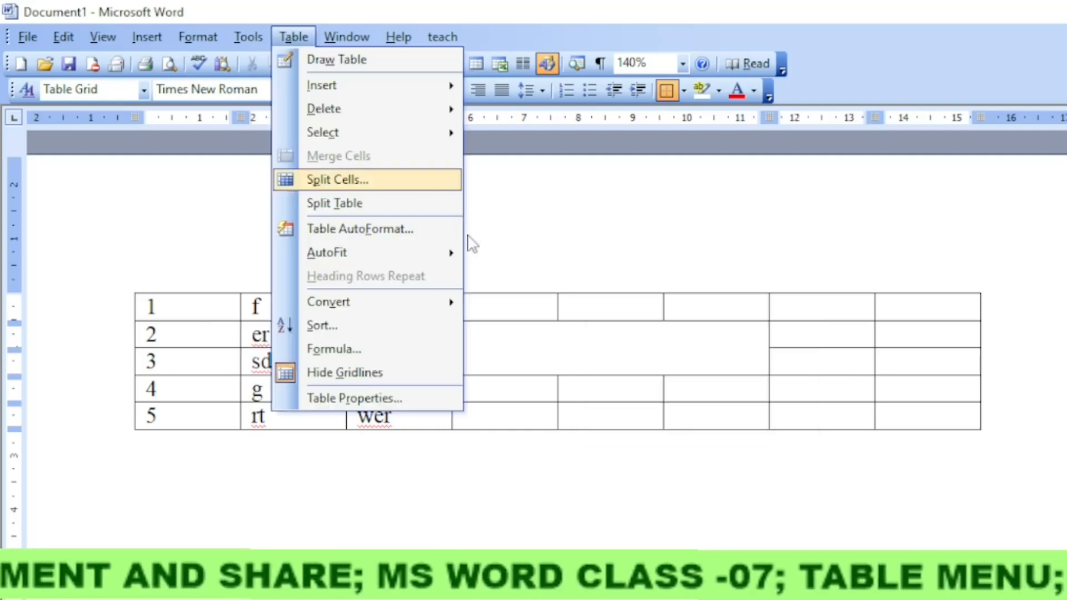
left_click(525, 215)
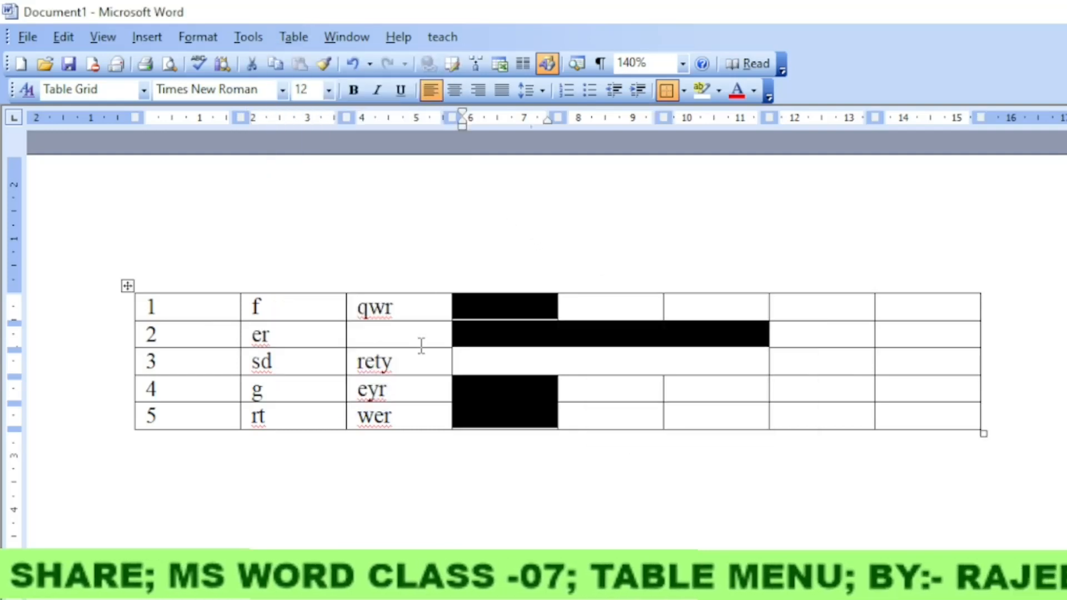
Split the empty third cell of the table's second row into 5 columns and 3 rows.
left_click(419, 344)
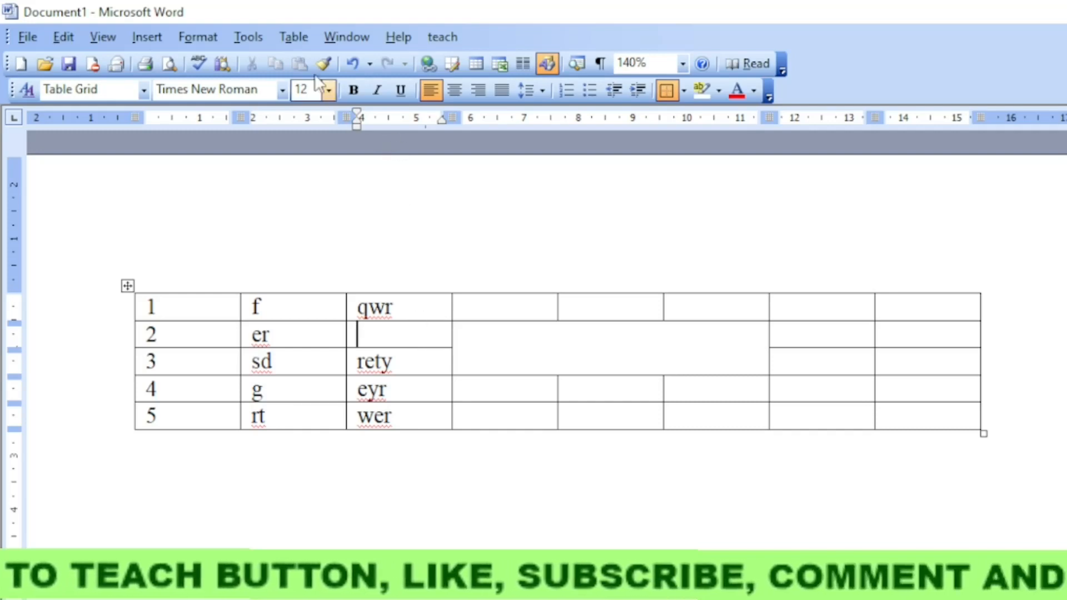
left_click(279, 38)
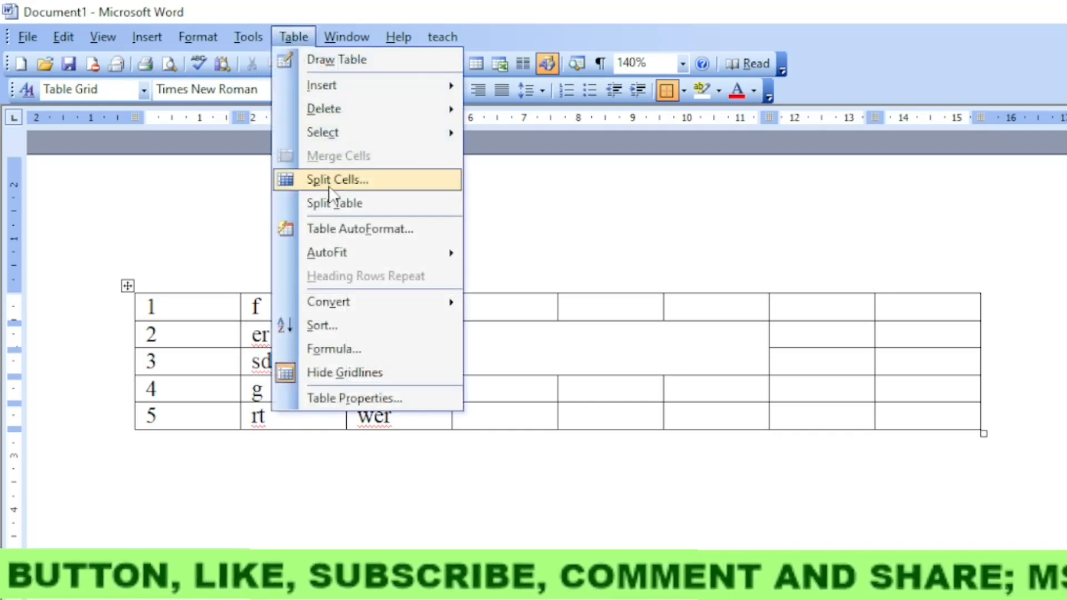
left_click(329, 189)
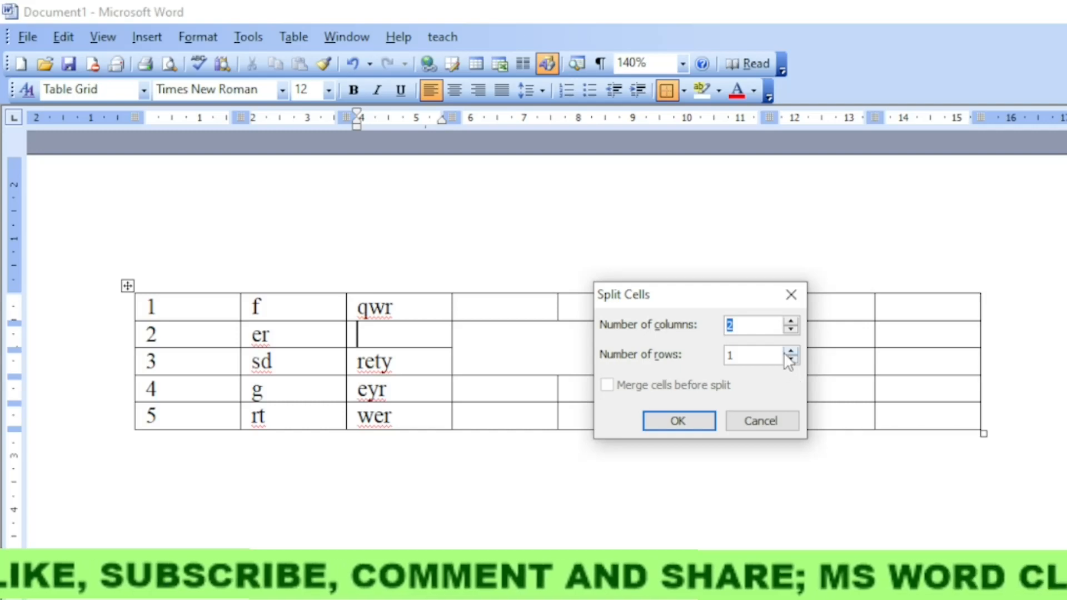
left_click(790, 321)
left_click(790, 321)
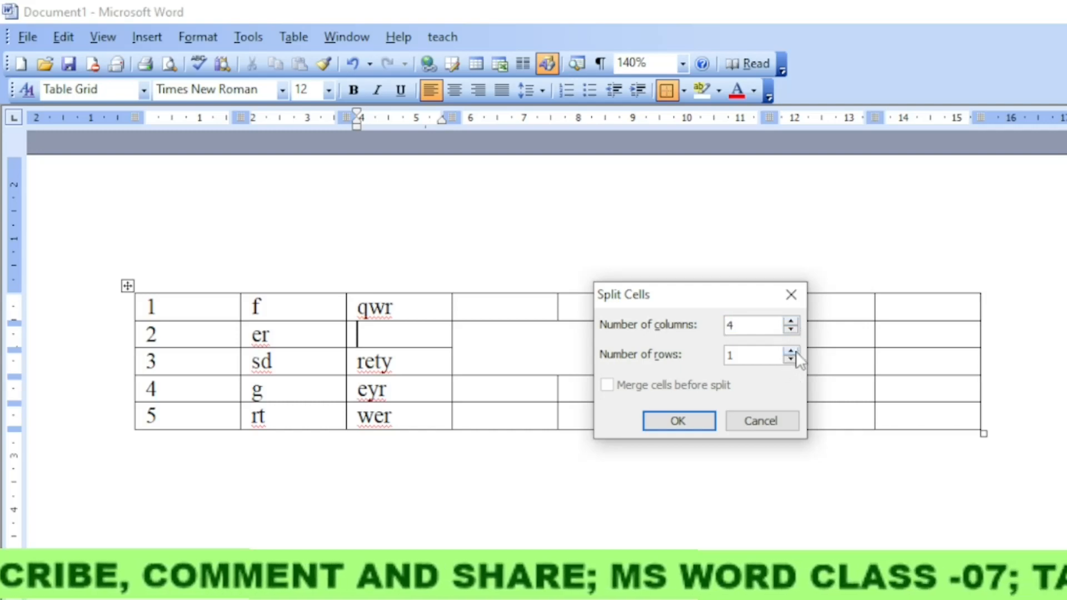
left_click(794, 351)
left_click(795, 351)
left_click(791, 322)
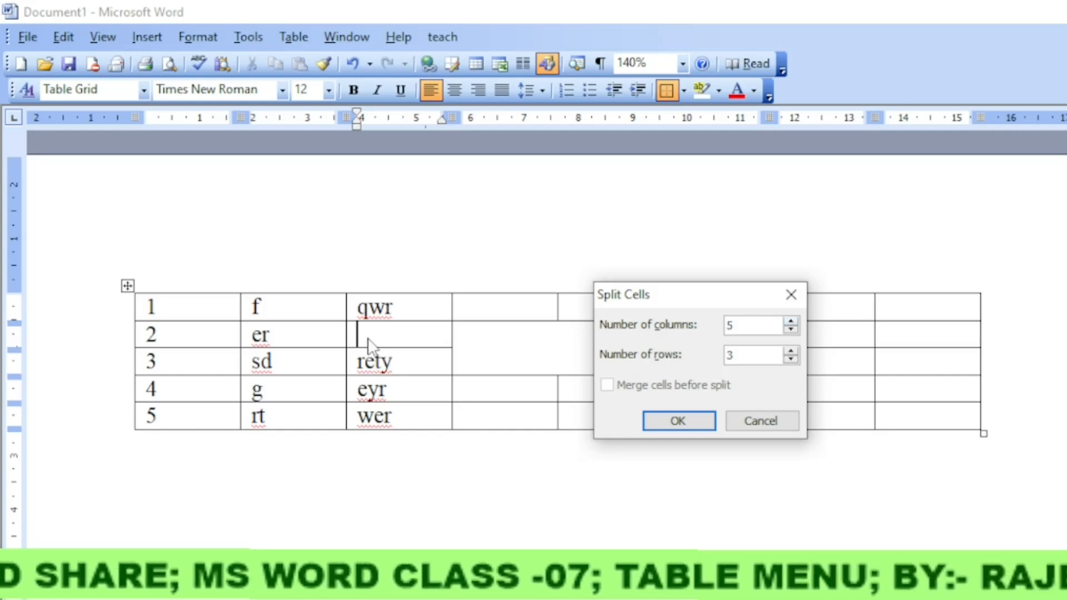
left_click_drag(692, 293, 289, 418)
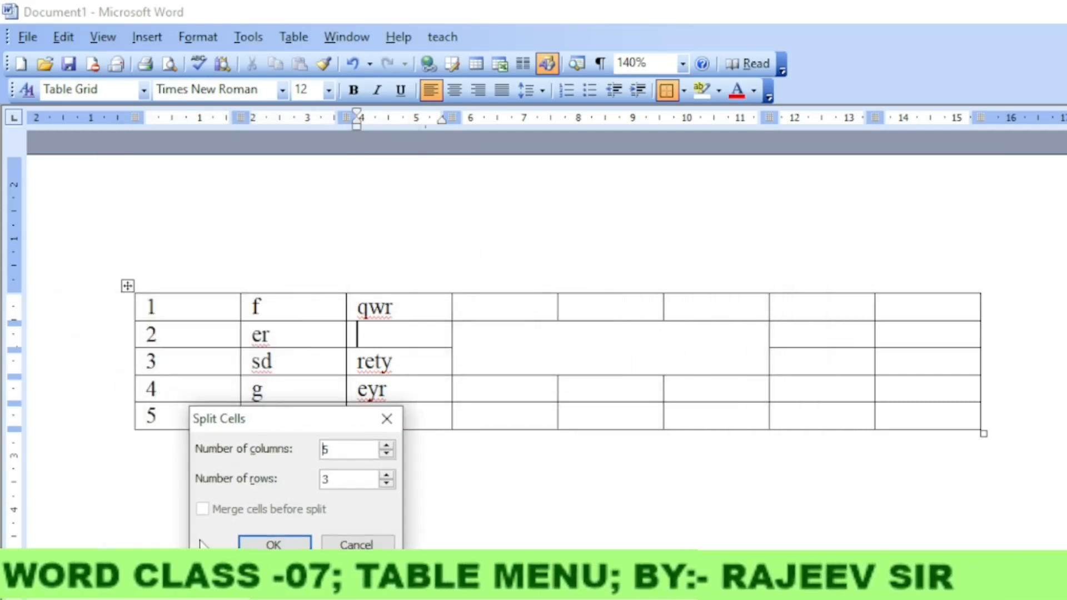
left_click(285, 544)
left_click(524, 452)
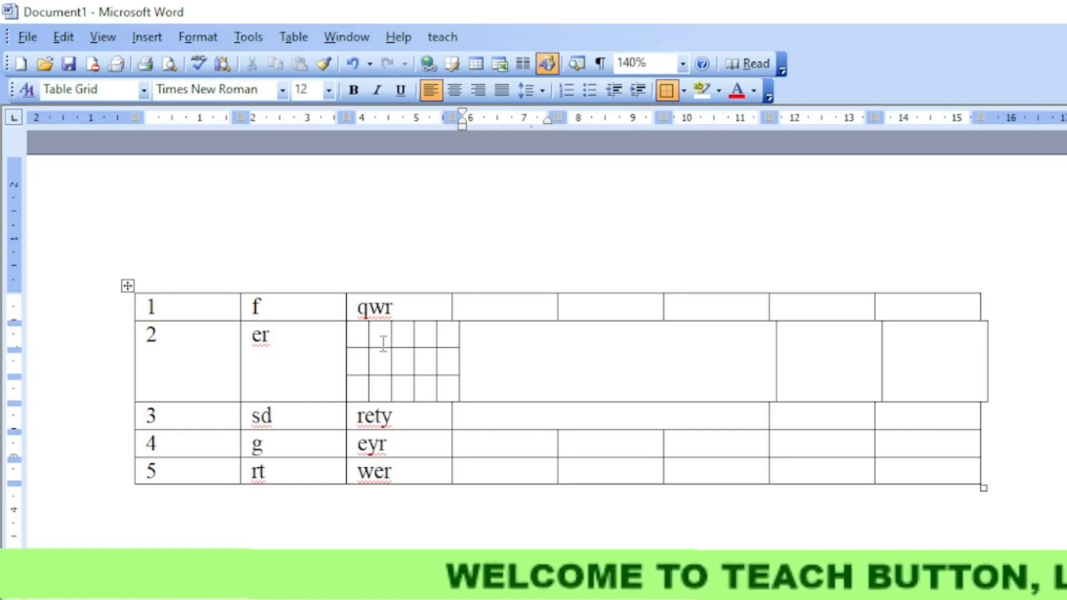
Split the table into two tables at the row that starts with 3.
left_click(429, 420)
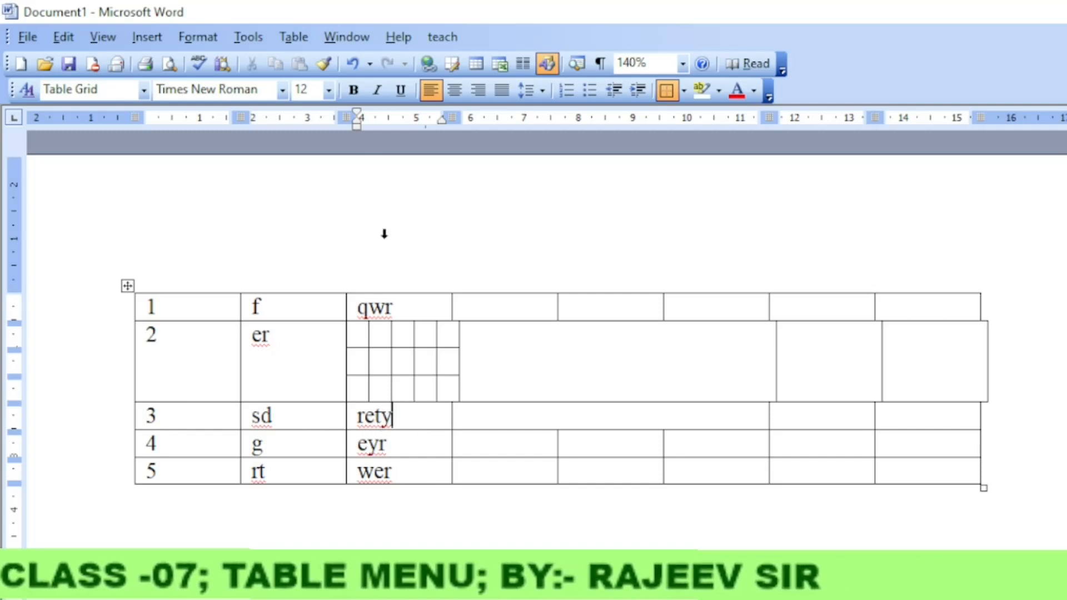
left_click(298, 36)
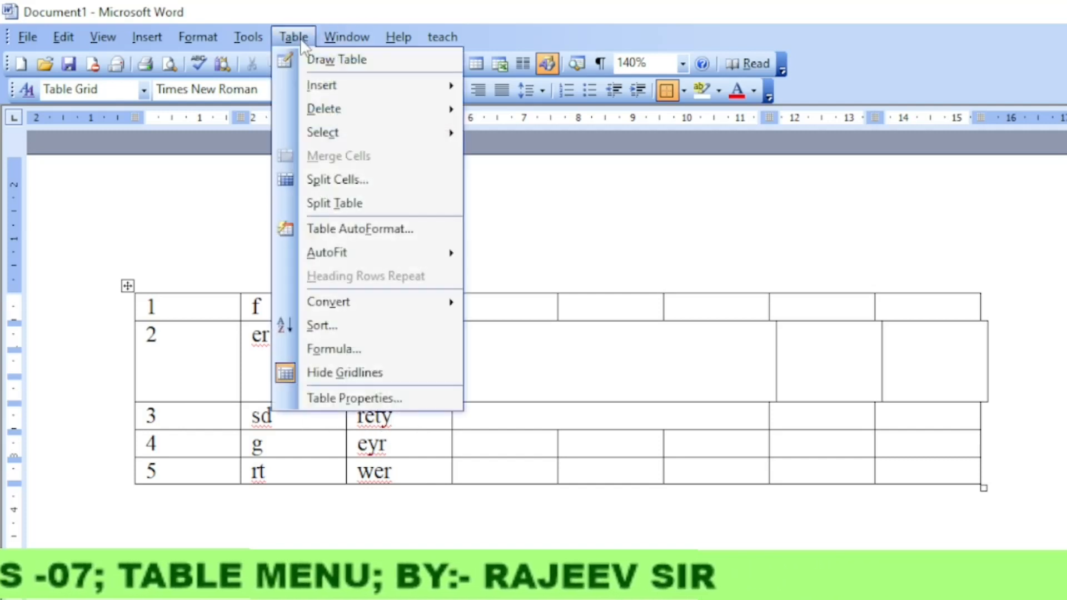
left_click(345, 202)
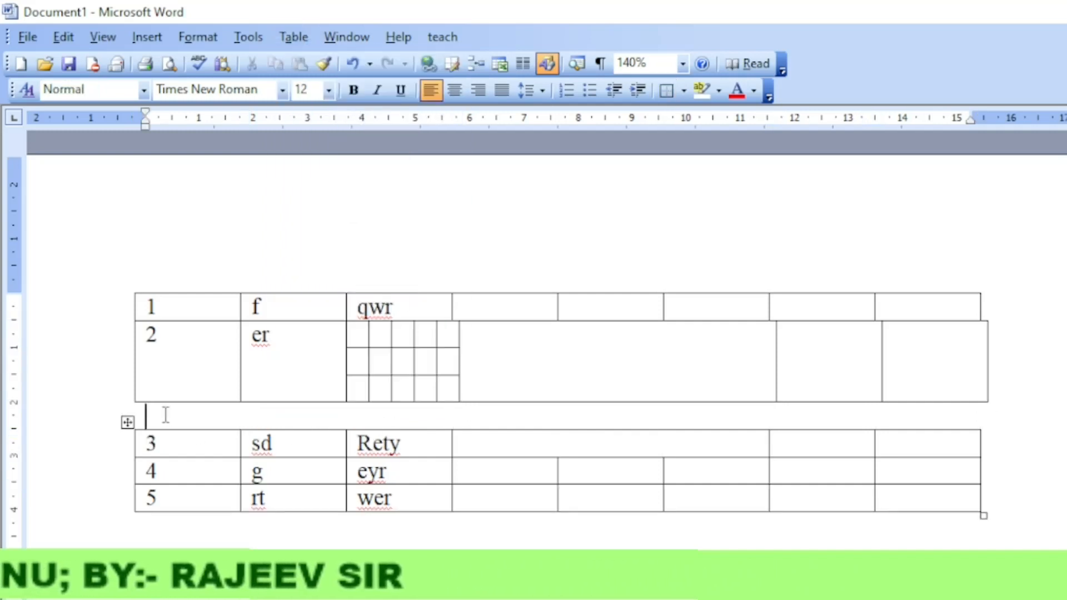
Add blank lines between the two tables, try to delete the gap to rejoin them, and undo these edits.
key("Return")
key("Return")
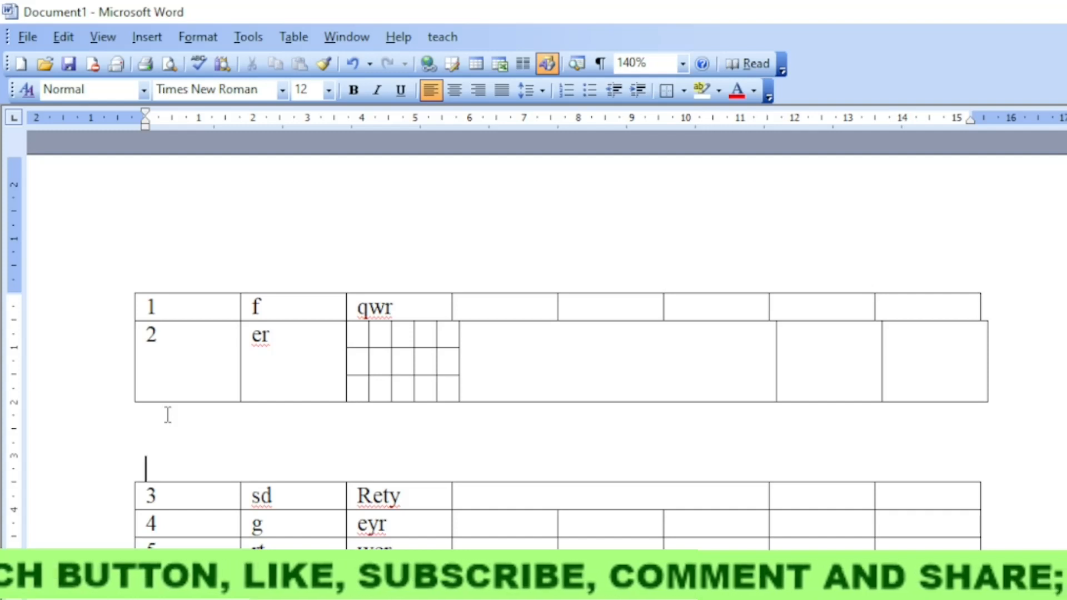
key("Delete")
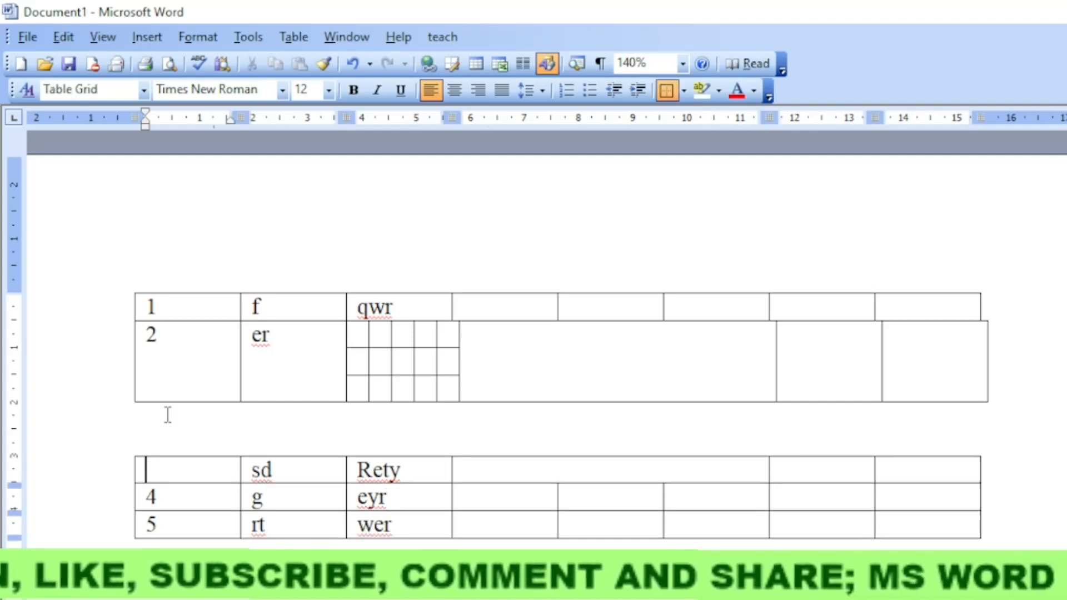
left_click(168, 415)
key("Delete")
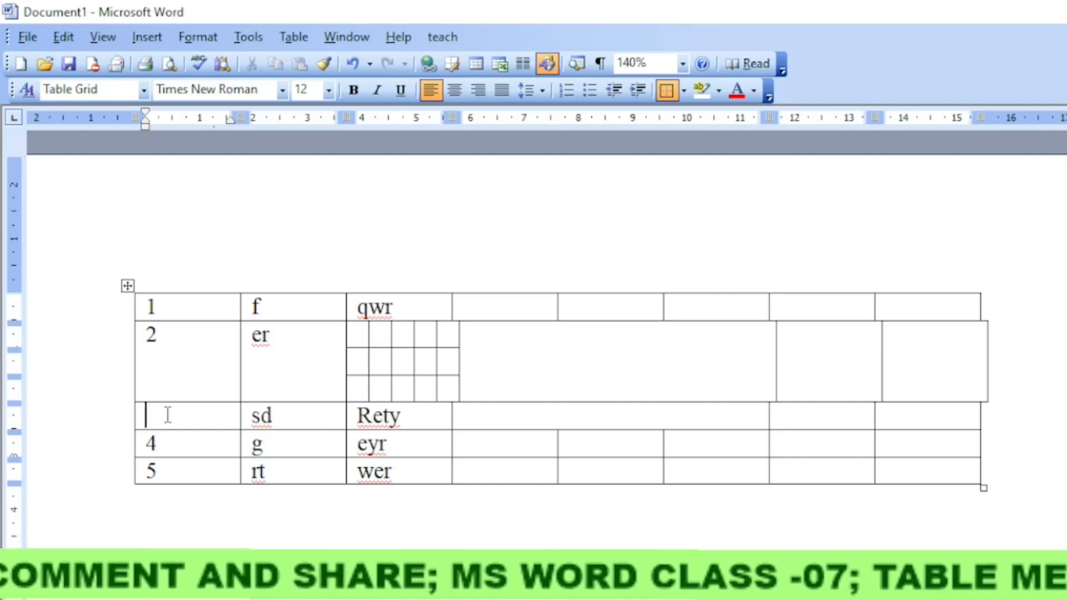
key("ctrl+z")
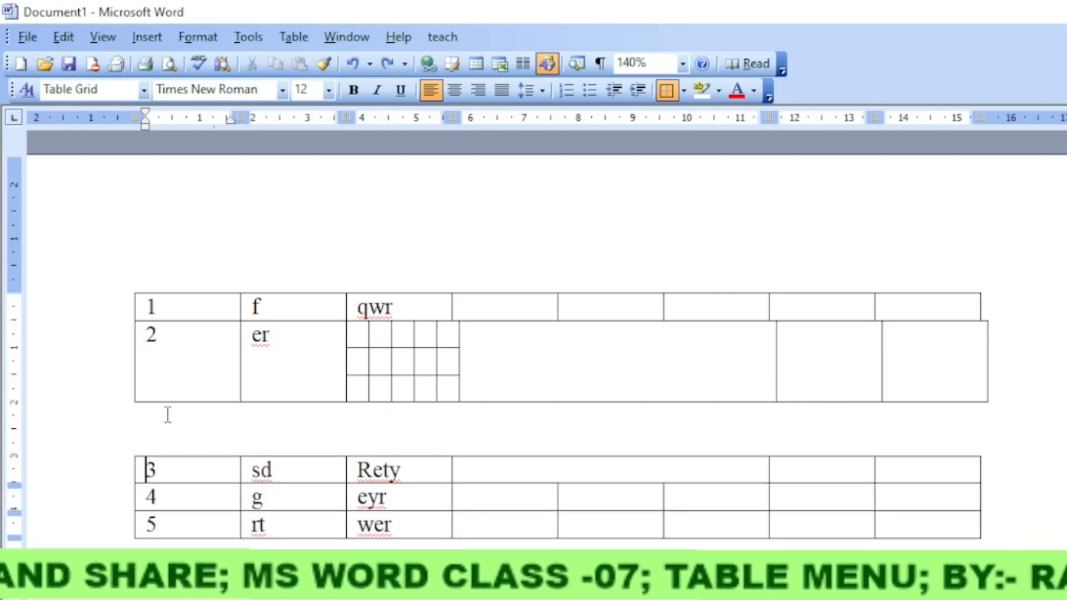
key("ctrl+z")
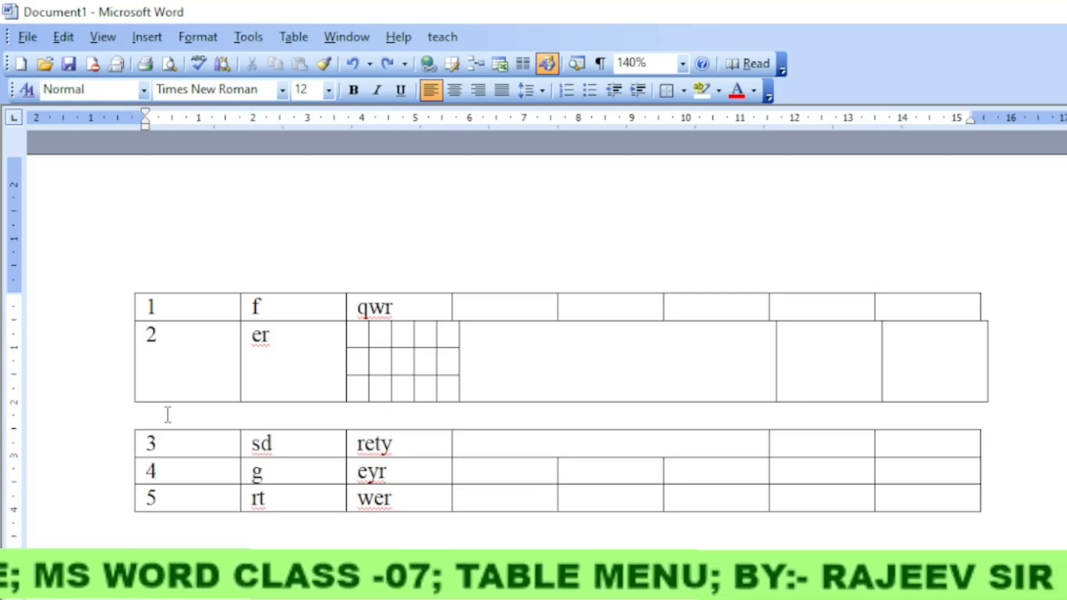
Add two blank lines between the two tables and delete all the lines between them to rejoin the tables.
key("Return")
key("Return")
key("Delete")
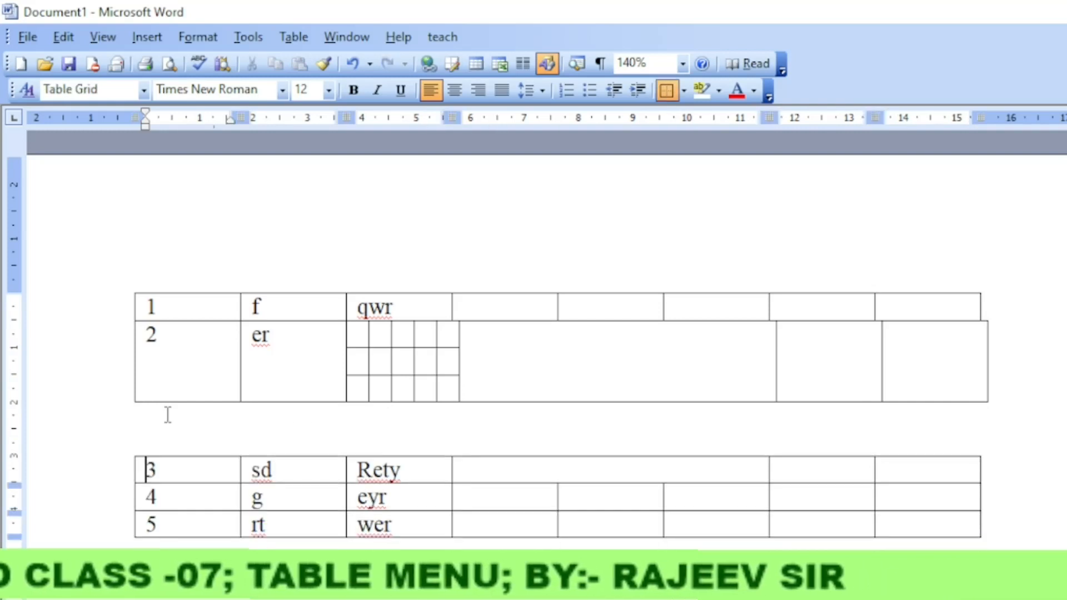
key("Up")
key("Delete")
key("Up")
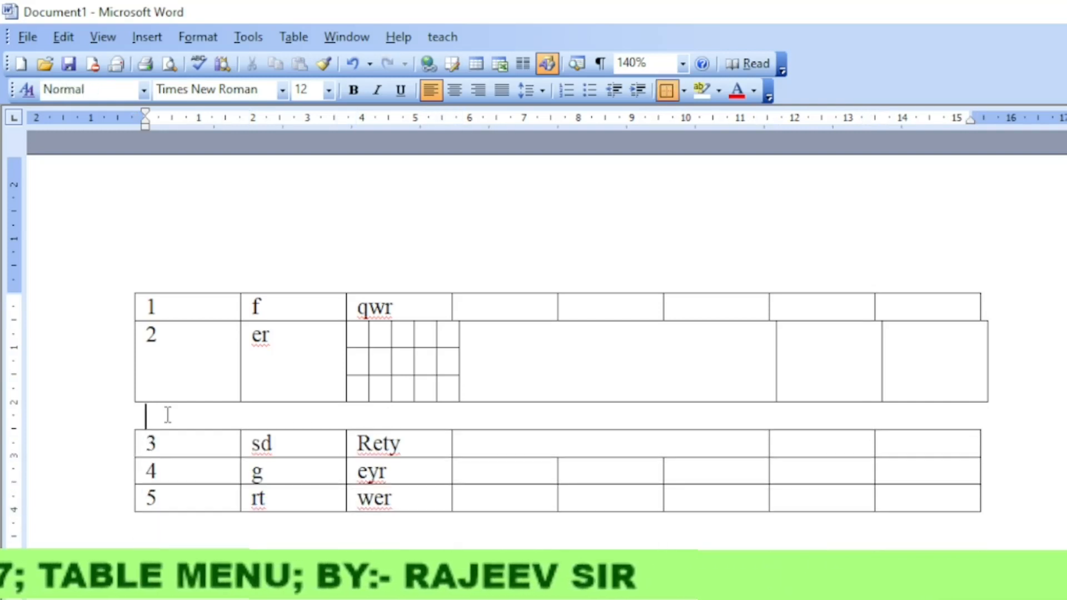
key("Delete")
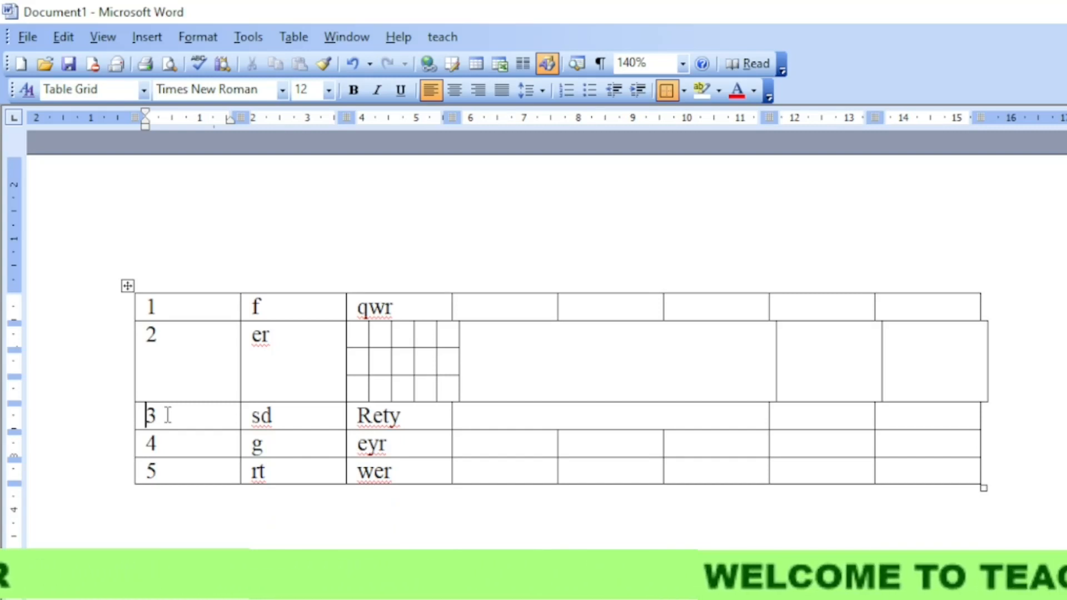
left_click(147, 498)
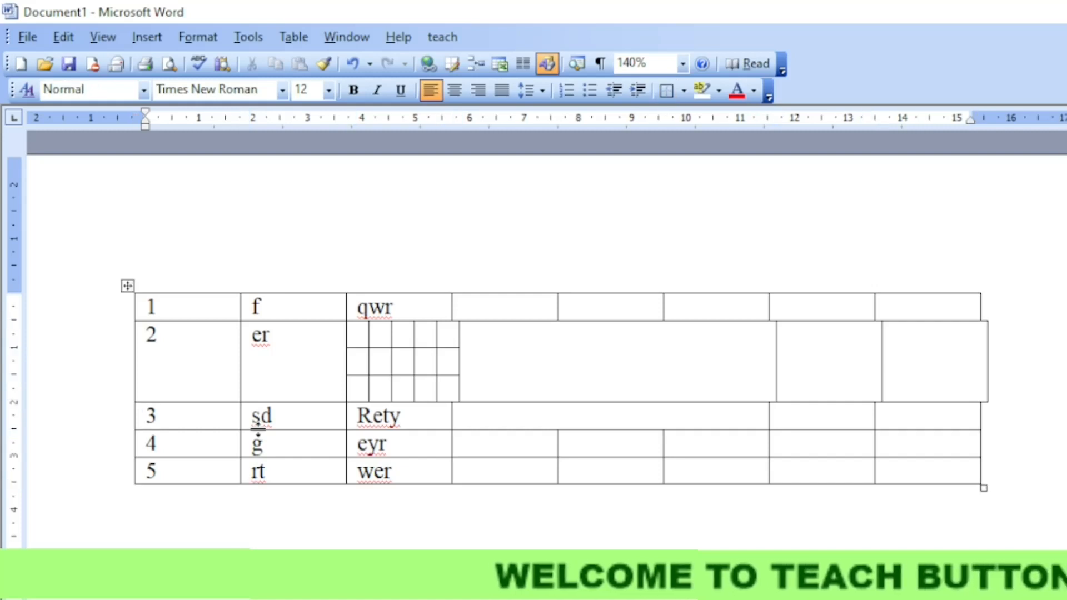
left_click(259, 421)
left_click(292, 37)
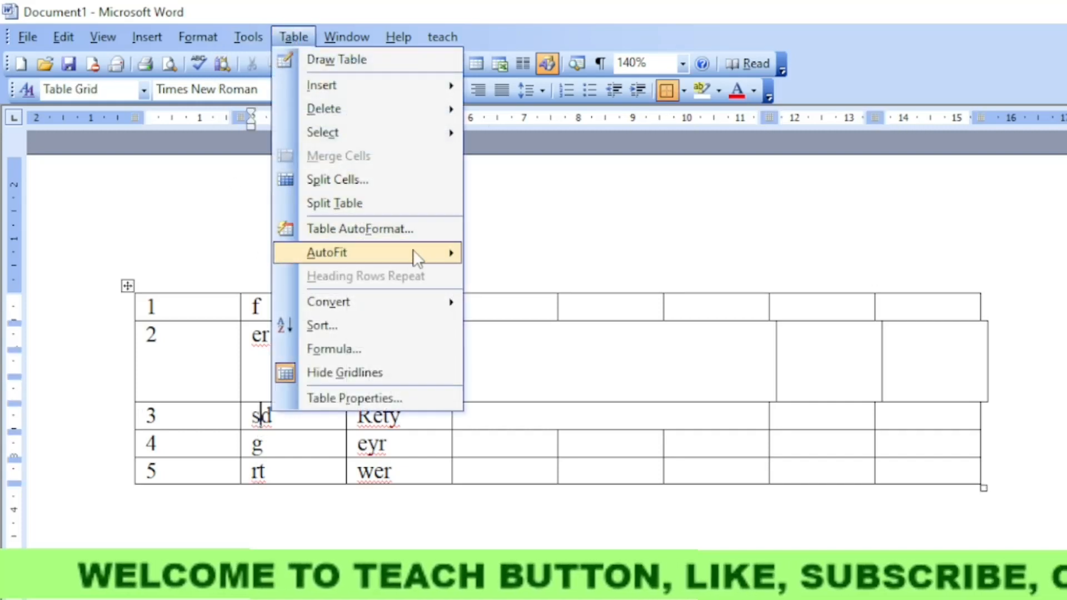
left_click(560, 425)
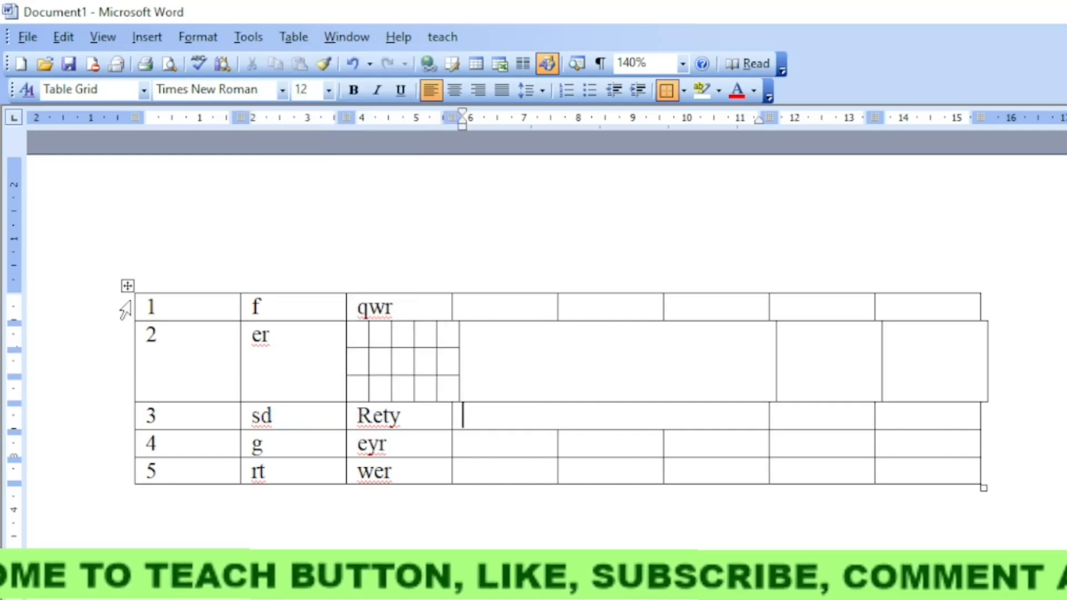
left_click(127, 285)
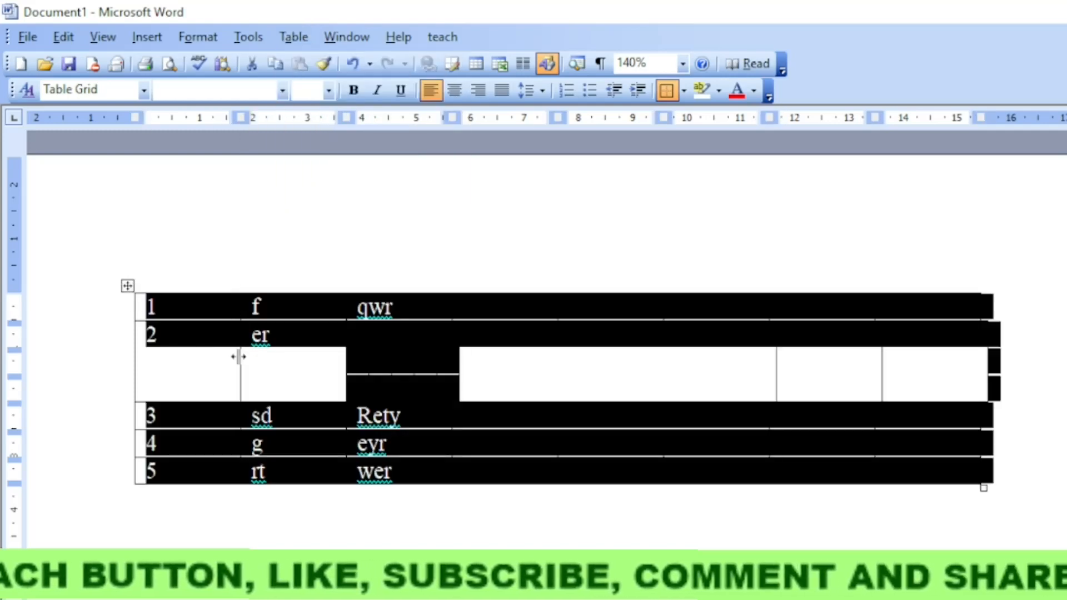
left_click(202, 349)
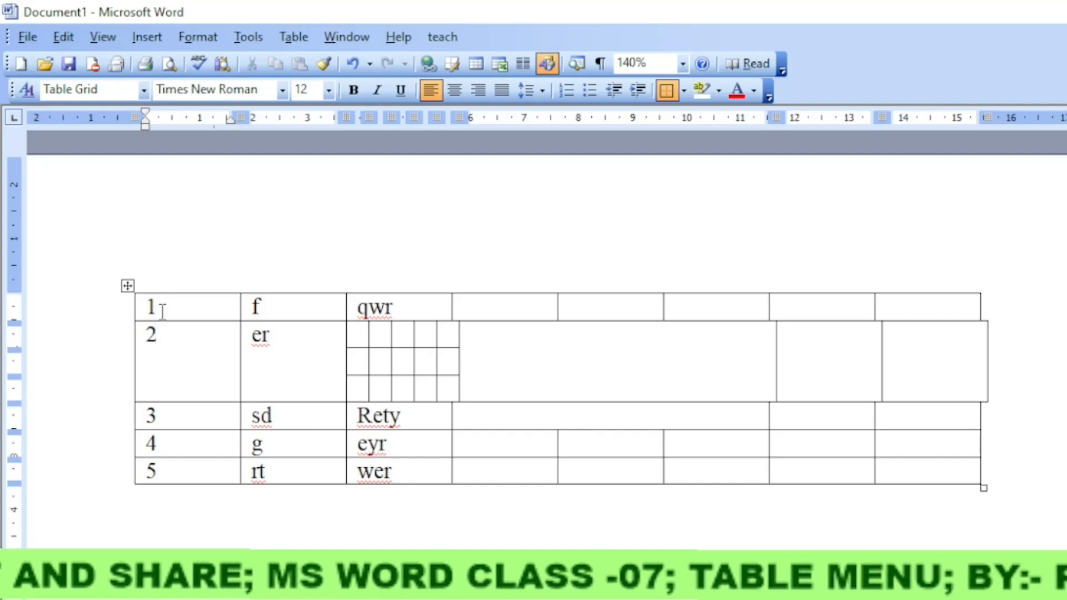
Open Table AutoFormat for the whole table and preview the Table Columns 5, Table Columns 3 and Table Contemporary styles.
left_click(127, 286)
left_click(293, 37)
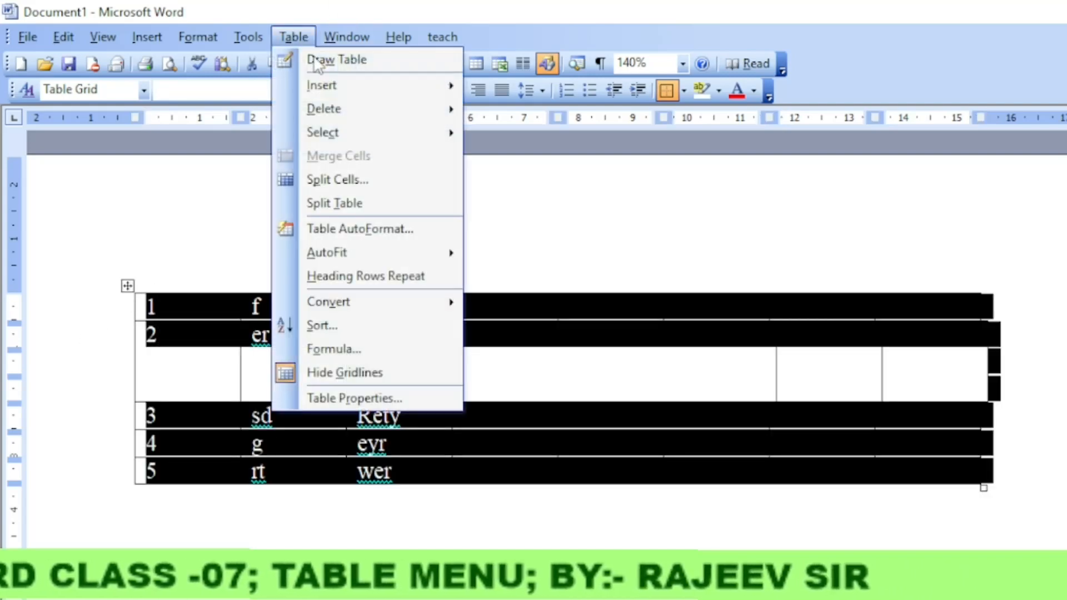
left_click(329, 226)
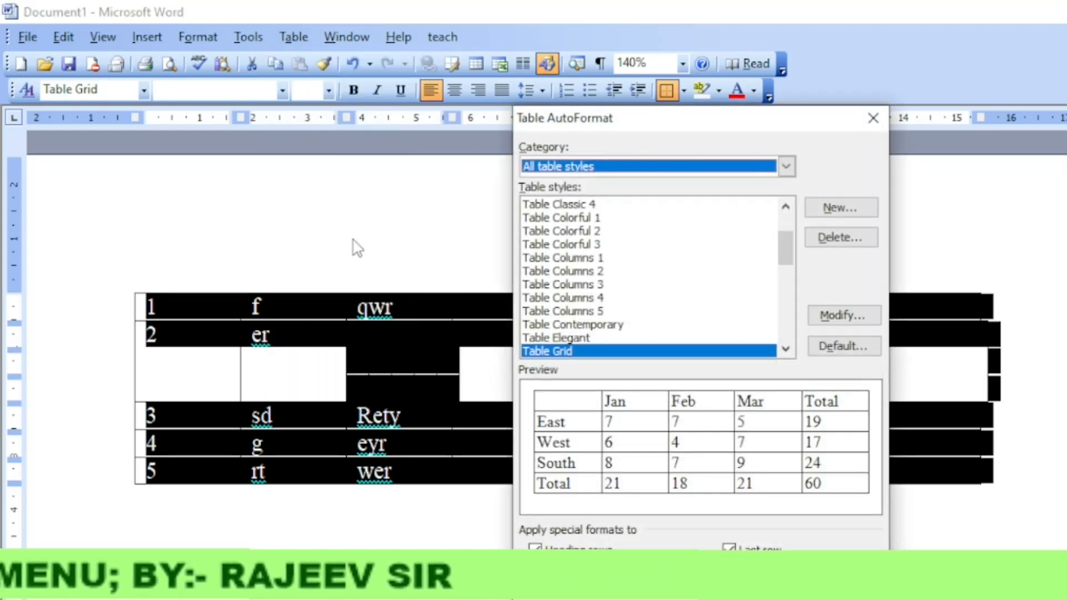
left_click(589, 310)
left_click(605, 284)
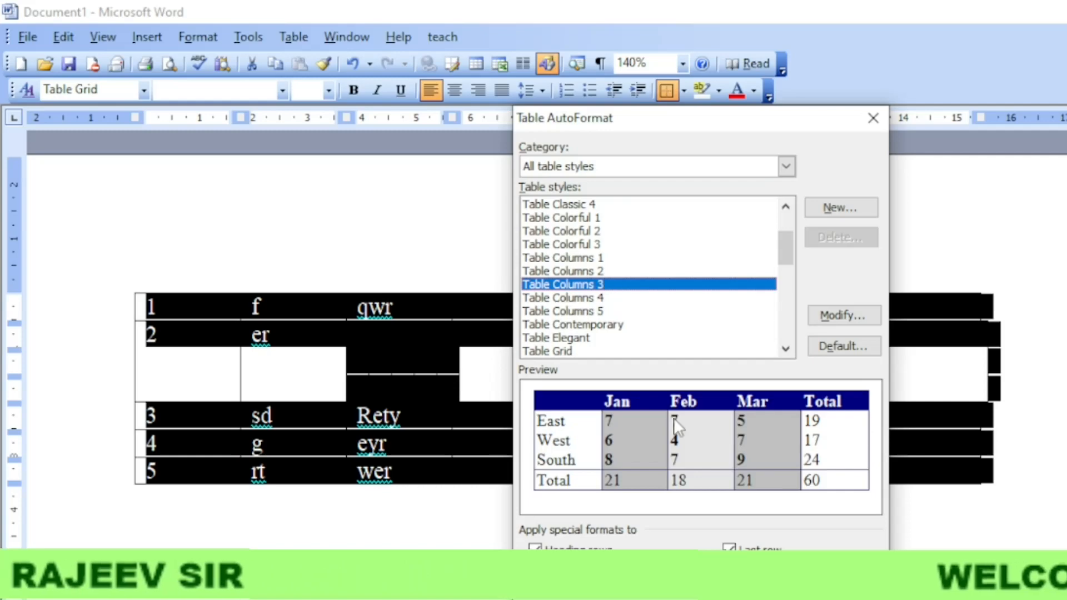
left_click_drag(736, 121, 396, 124)
left_click(319, 331)
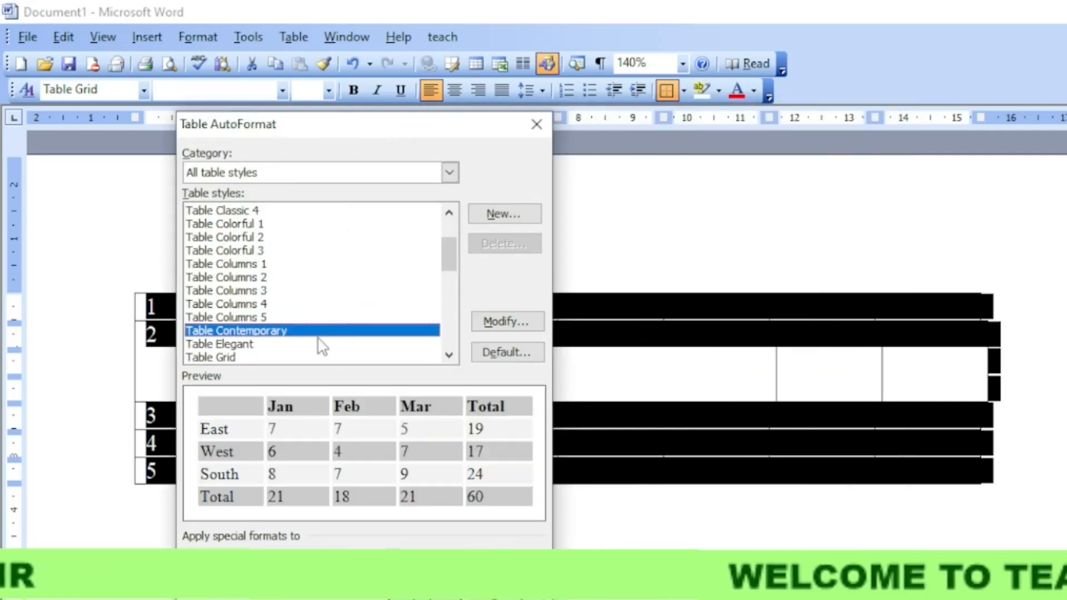
Preview styles such as Table List 3 and Table Grid 6, and apply Table Grid 4 to the whole table.
left_click_drag(449, 248, 449, 292)
left_click(377, 292)
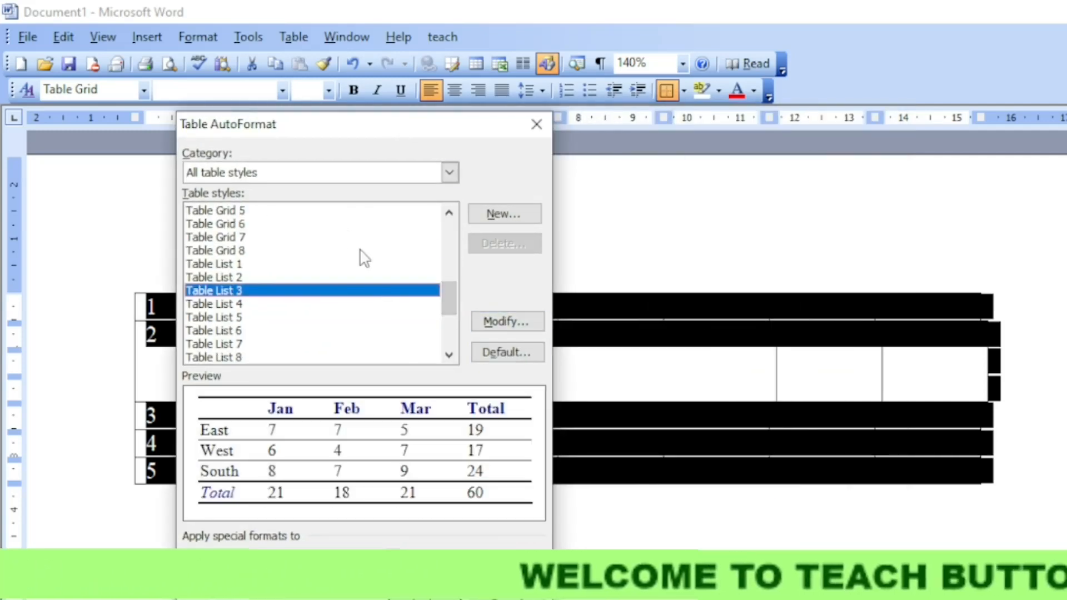
left_click(362, 225)
left_click(449, 213)
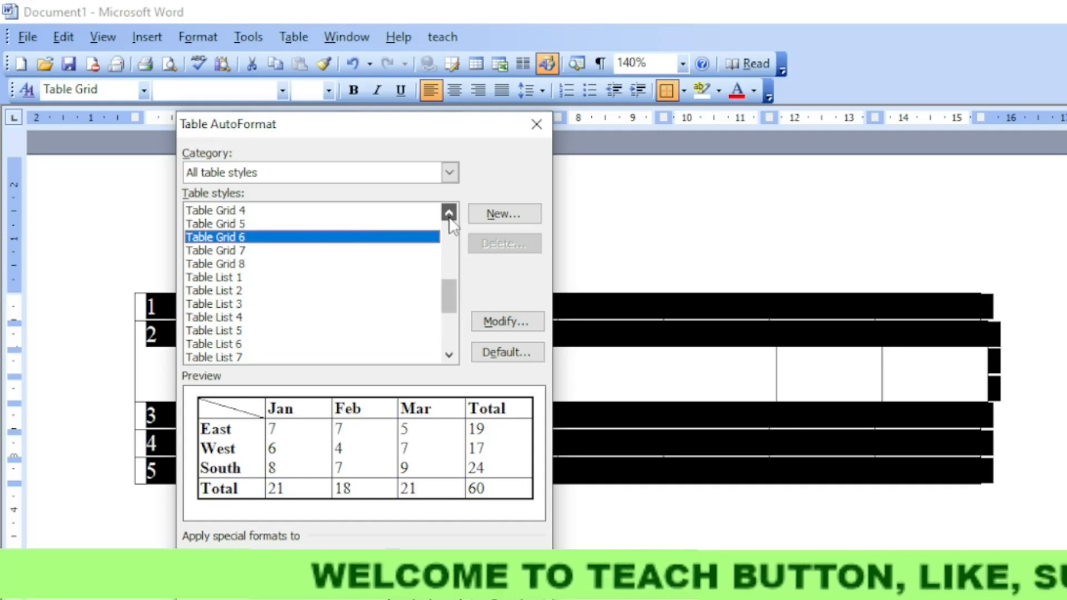
left_click(336, 224)
left_click(335, 292)
left_click(356, 263)
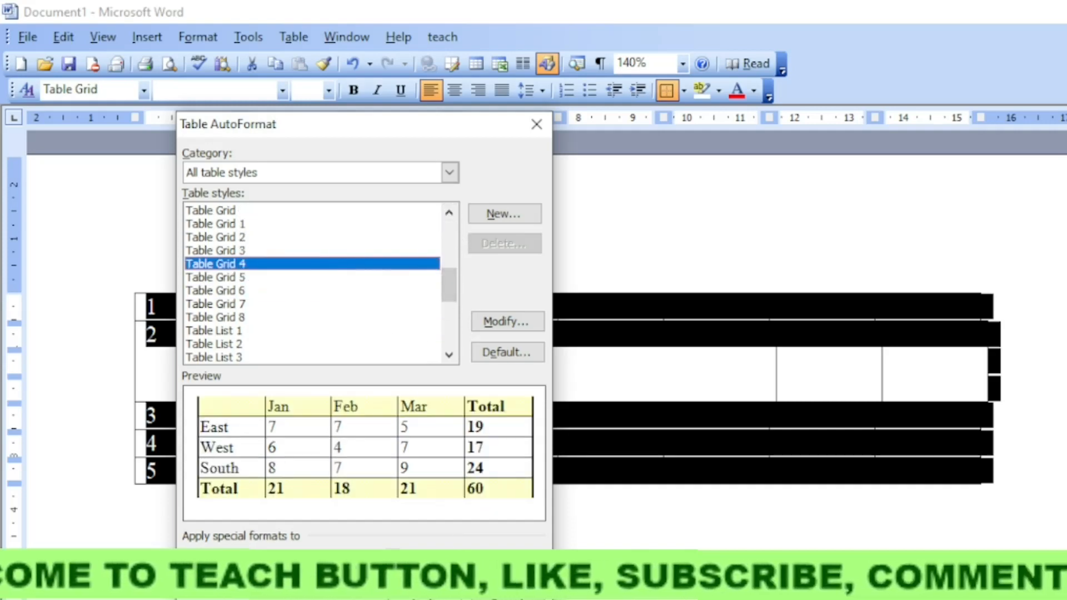
key("Return")
left_click(559, 382)
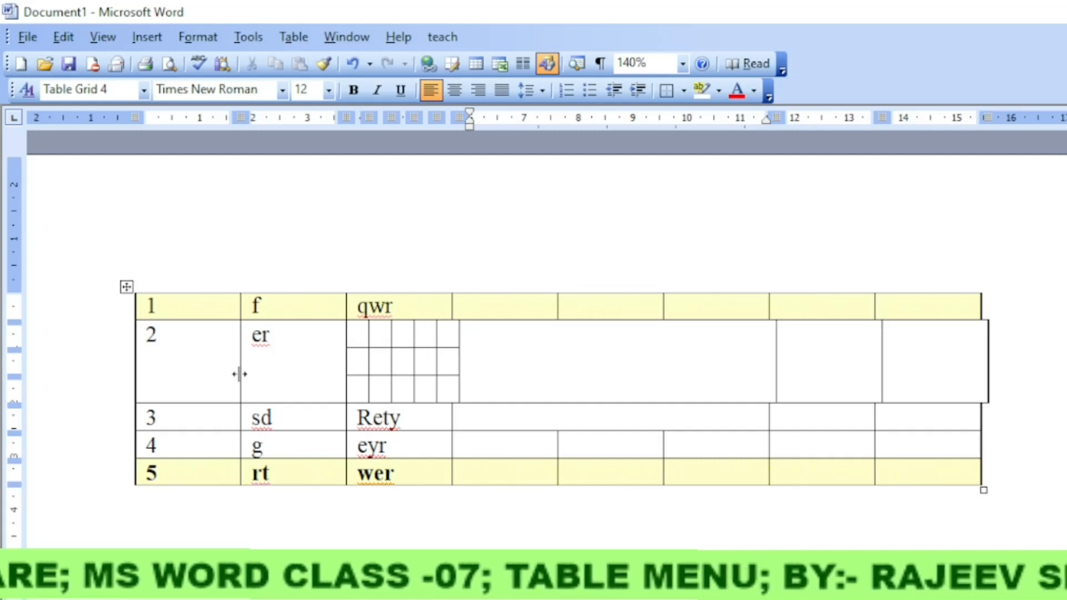
Widen the table's first column by moving its boundary with the second column to about 2.5 on the ruler.
left_click(291, 38)
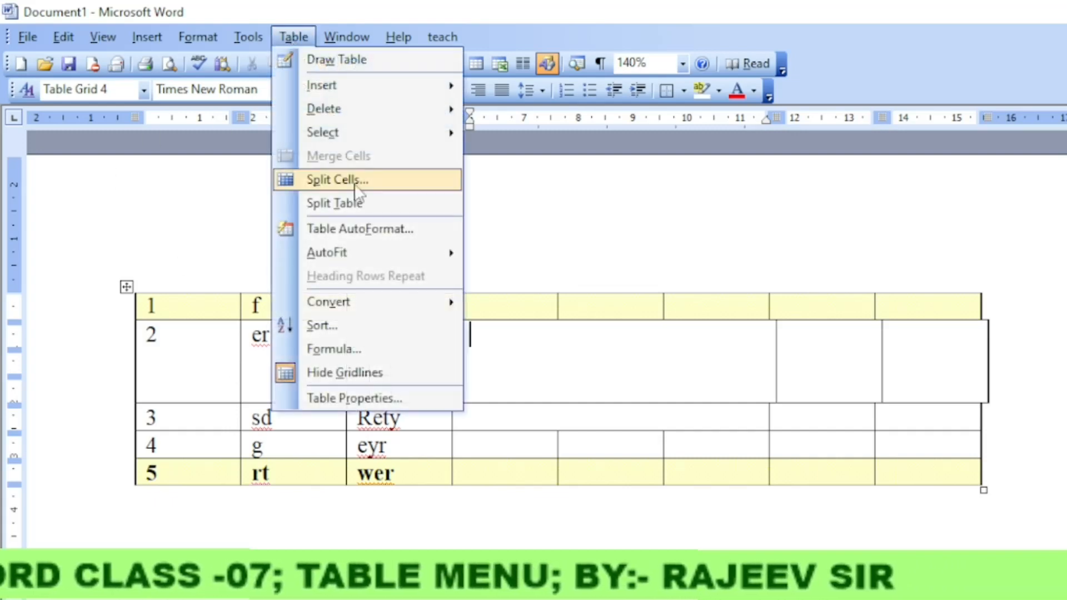
mouse_move(331, 255)
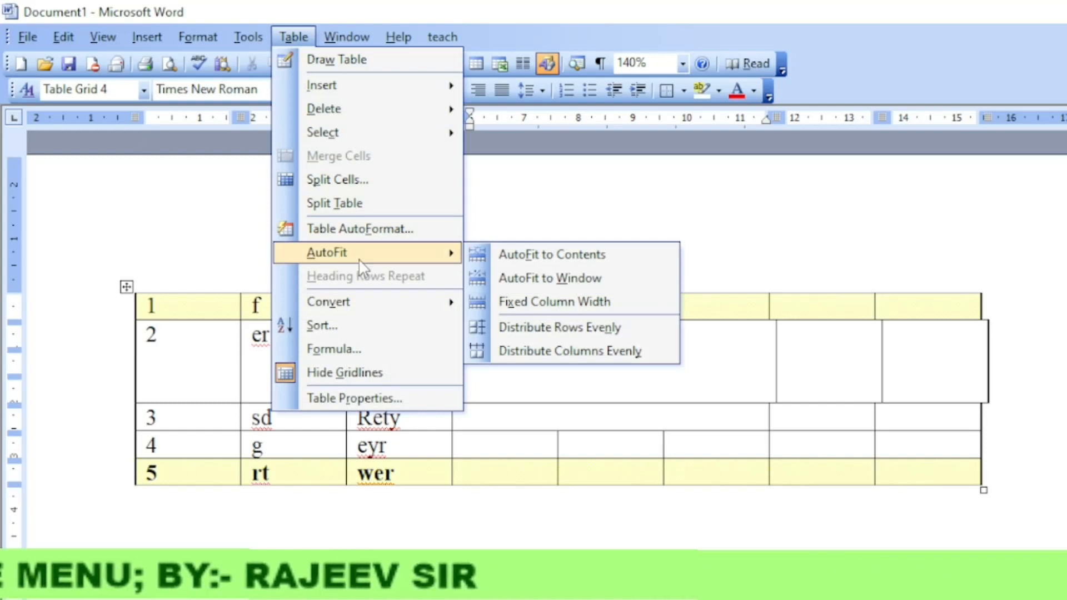
left_click(344, 372)
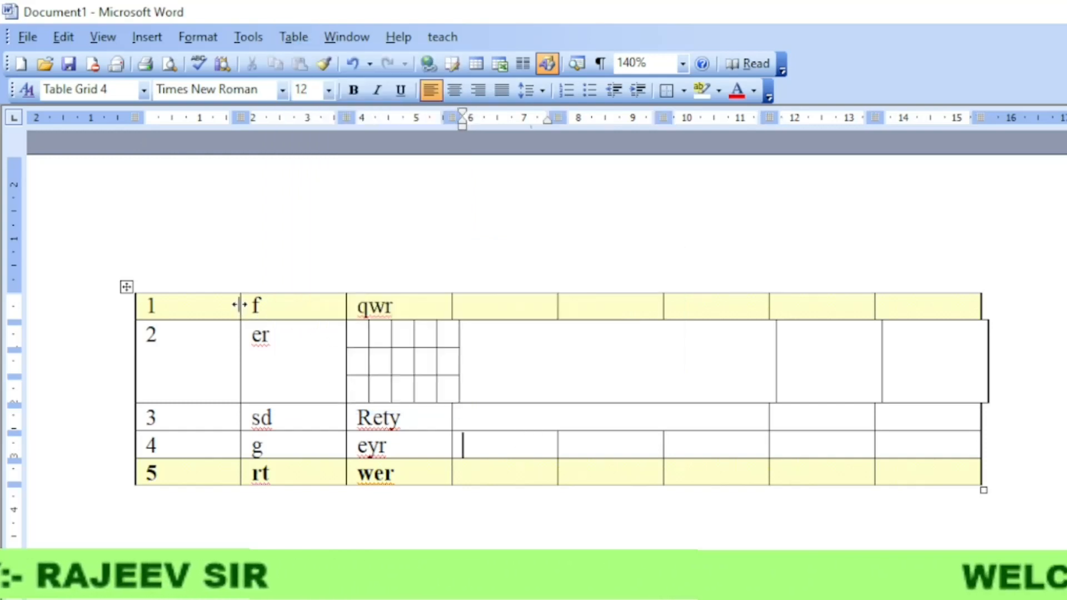
left_click_drag(239, 305, 282, 305)
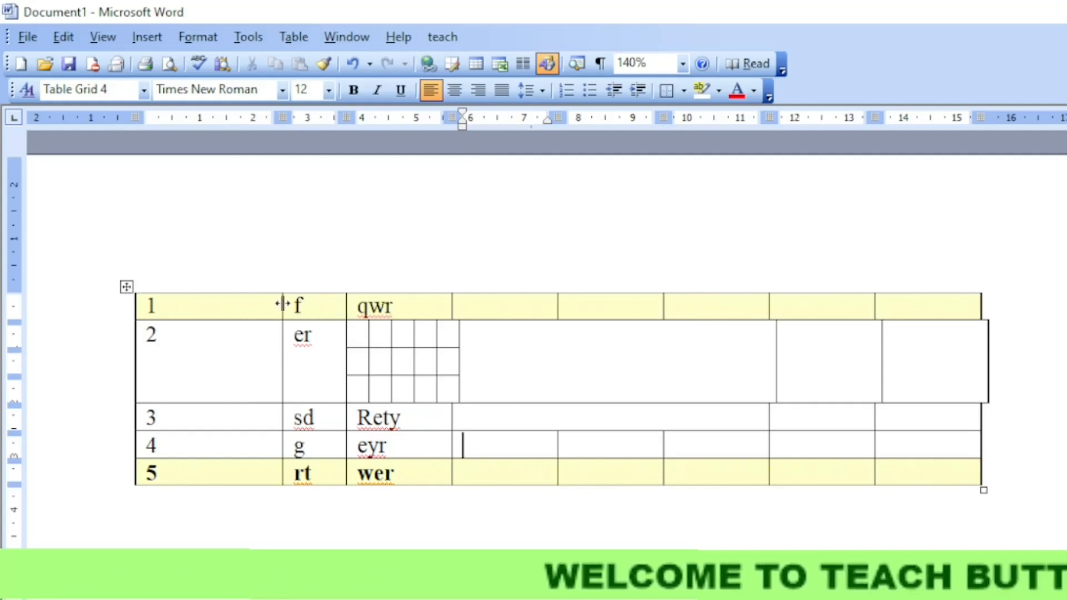
Select the table's first column and apply AutoFit to Contents to the table.
left_click_drag(150, 305, 181, 467)
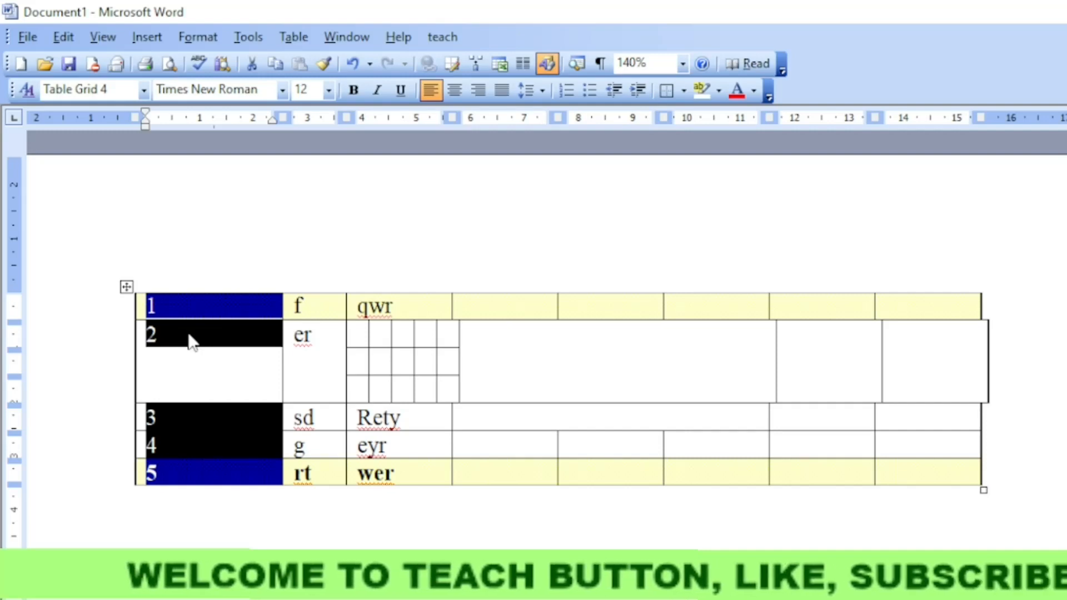
left_click(291, 37)
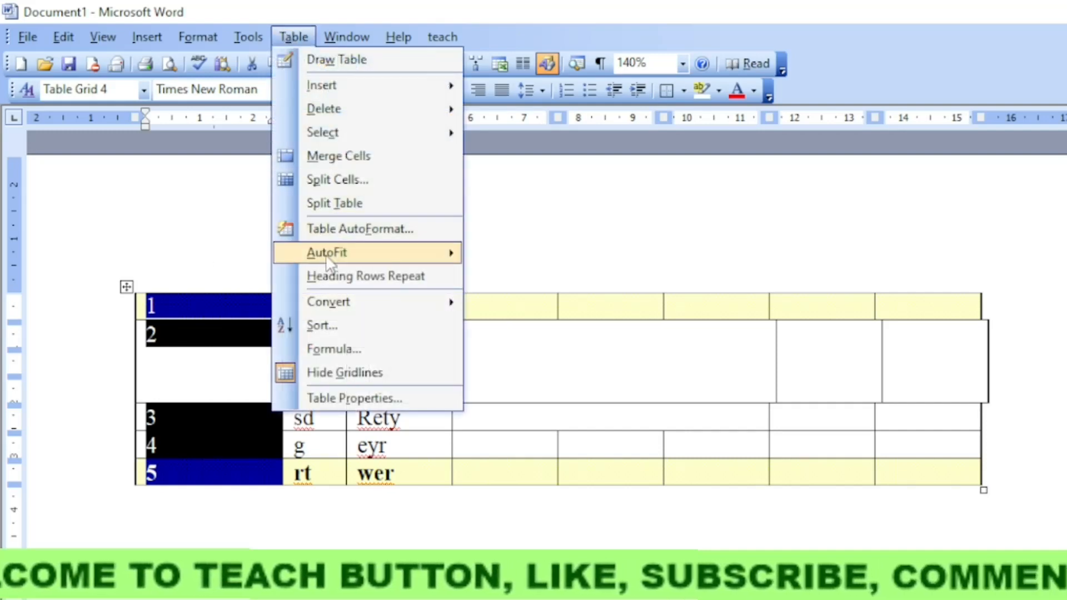
mouse_move(329, 261)
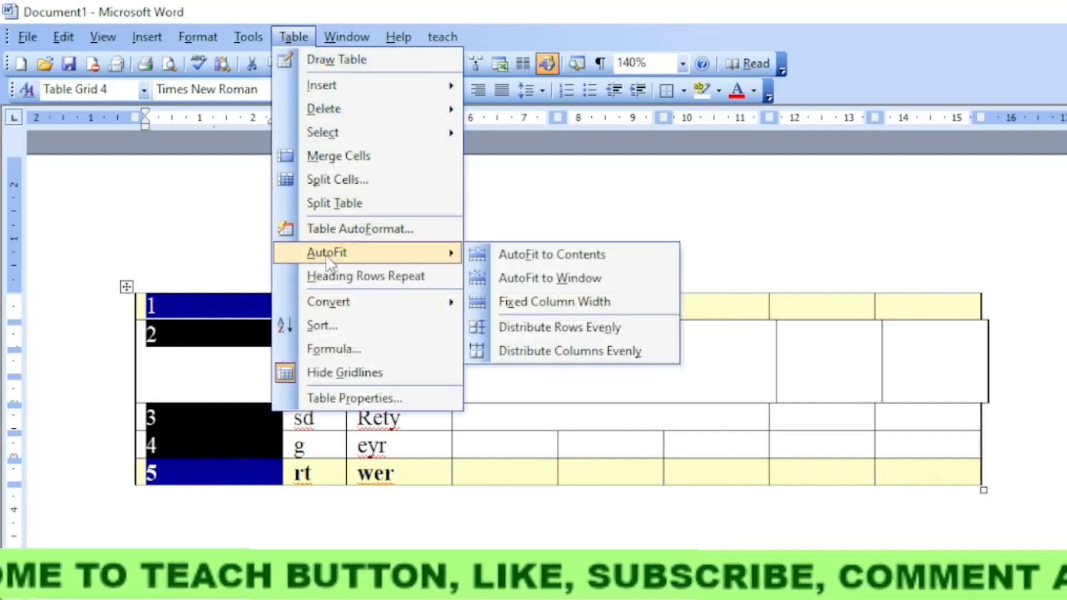
left_click(546, 262)
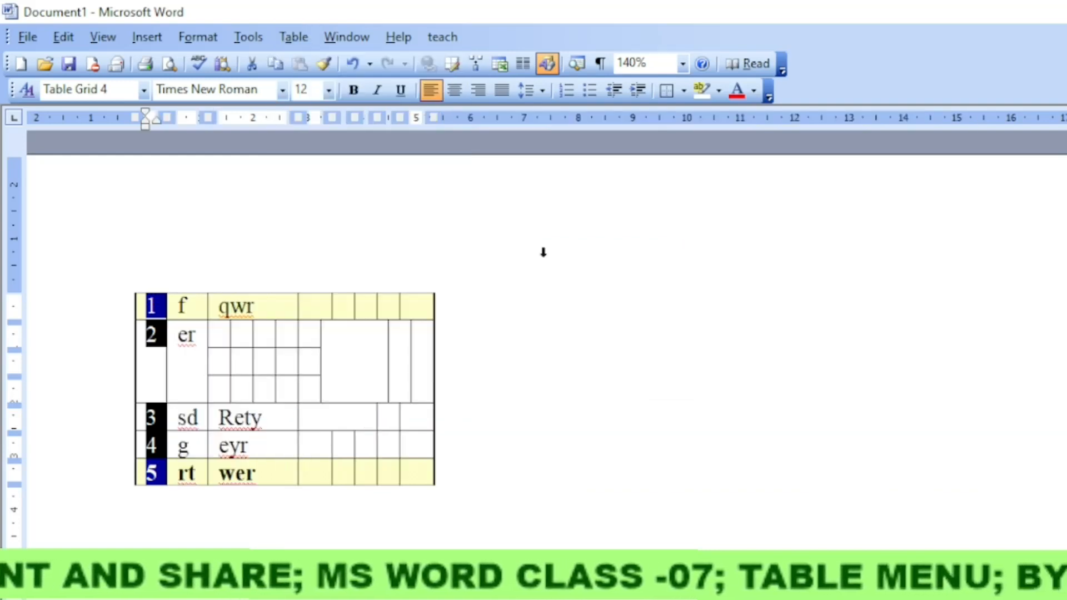
left_click(369, 380)
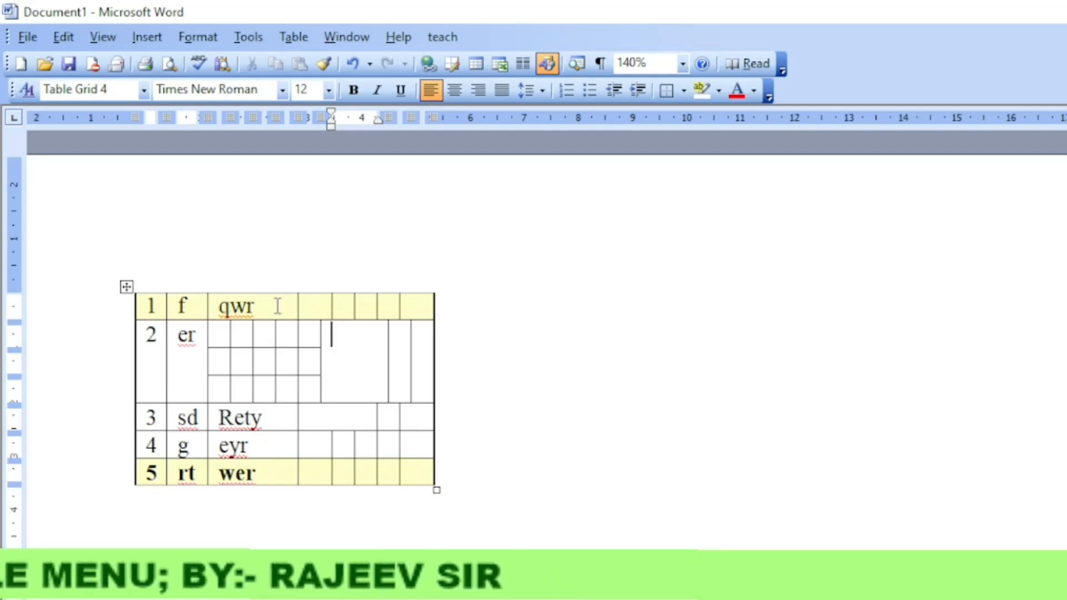
Enter "hhhhhhhhhhh" in the fourth cell and "yyyyyyyyyyyyy" in the fifth cell of the table's first row.
left_click(325, 306)
type("hhhhhhhhhhh")
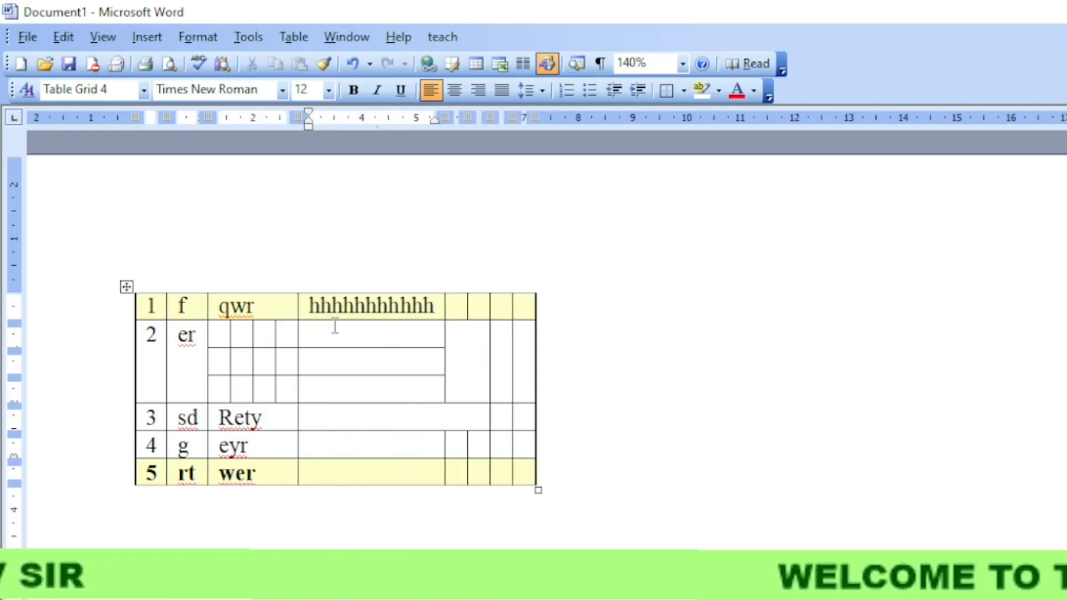
left_click(464, 316)
type("y")
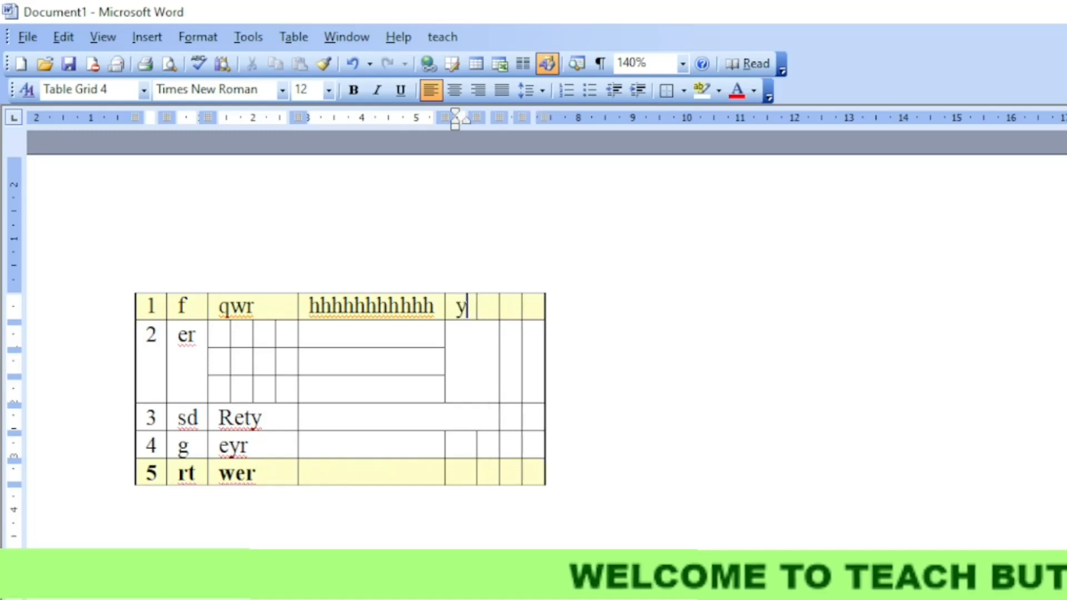
type("yyyyyyyyyyyy")
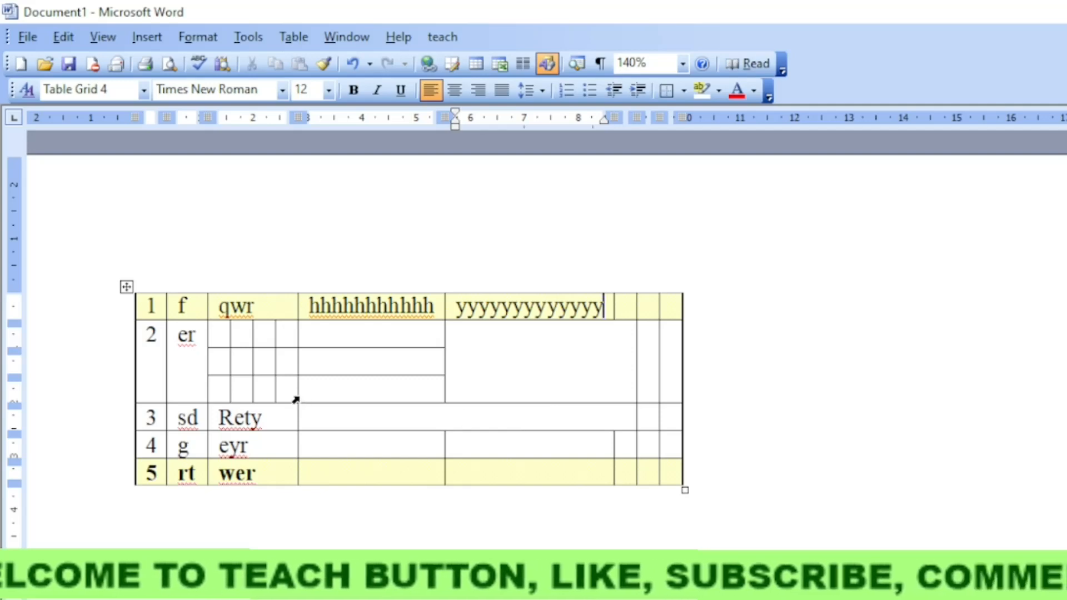
left_click(300, 35)
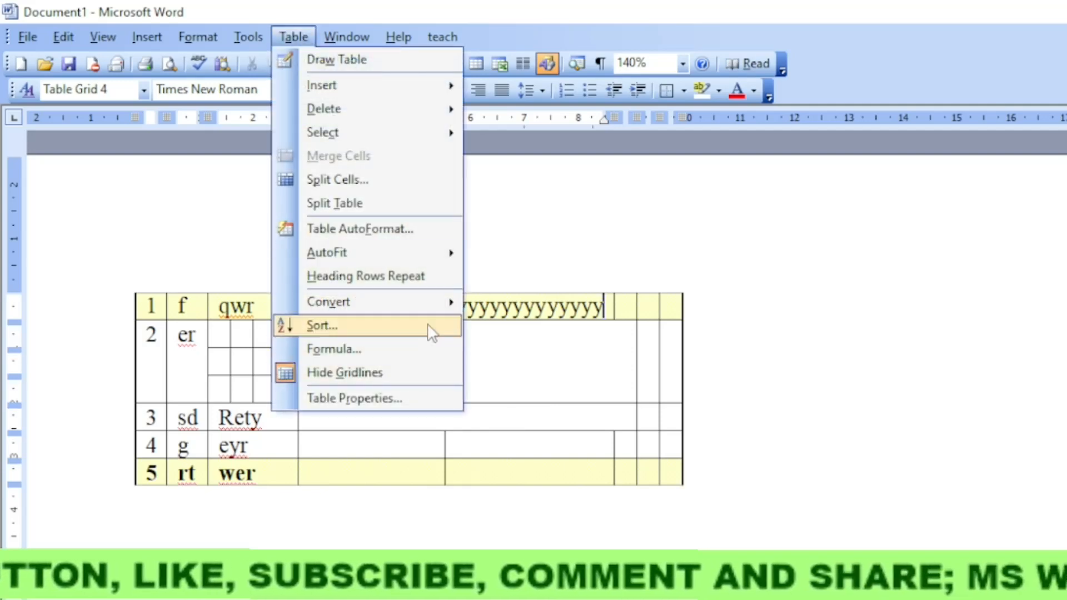
left_click(556, 386)
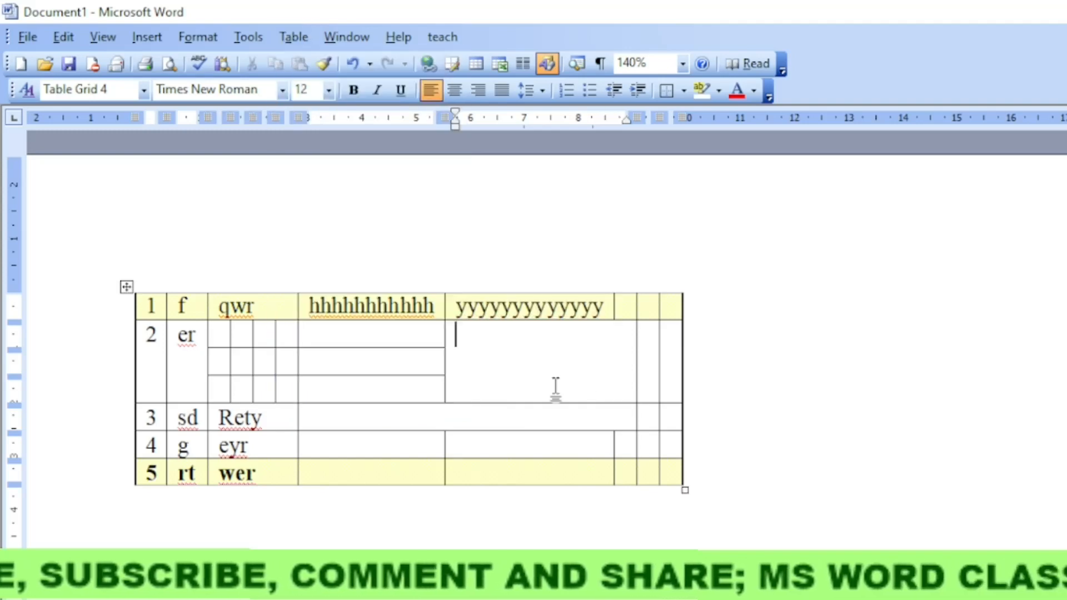
Add a new line below the table and enter the text "TEACH BUTTON" on it.
left_click(716, 522)
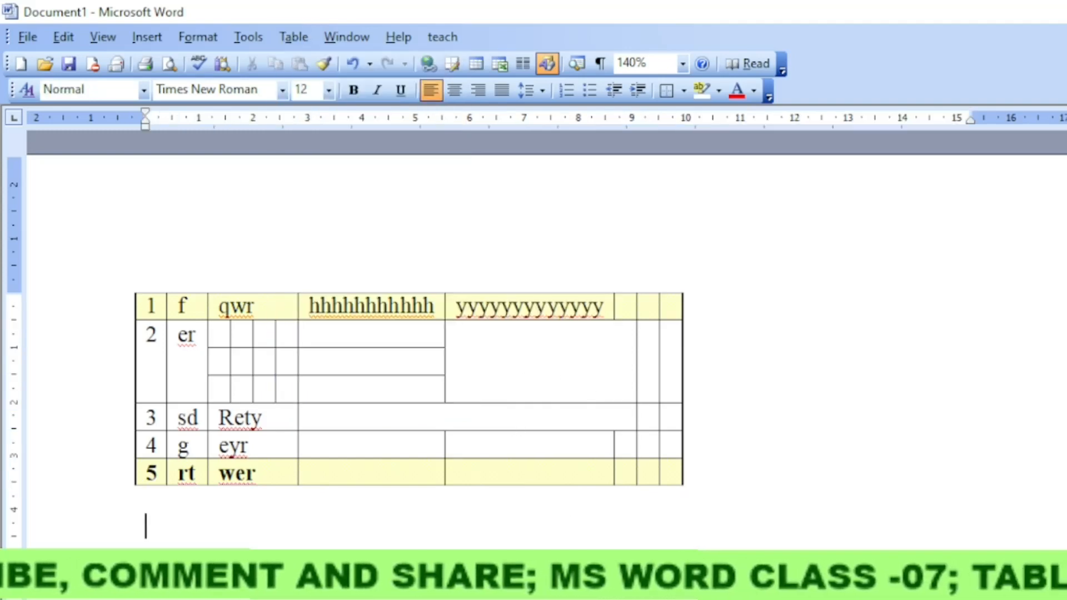
scroll(642, 462, "down", 2)
scroll(611, 453, "down", 3)
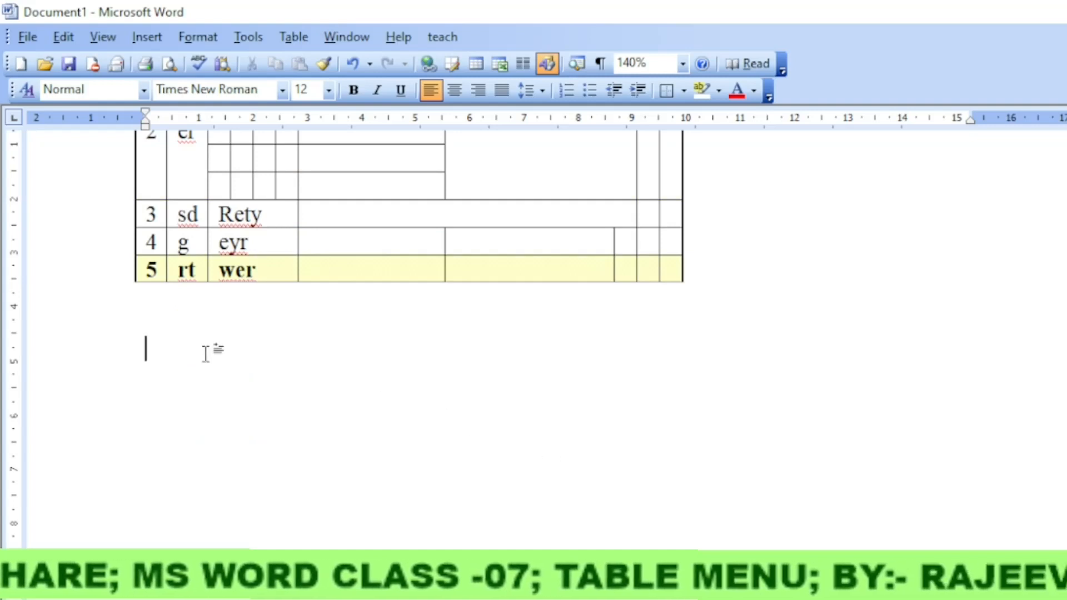
type("t")
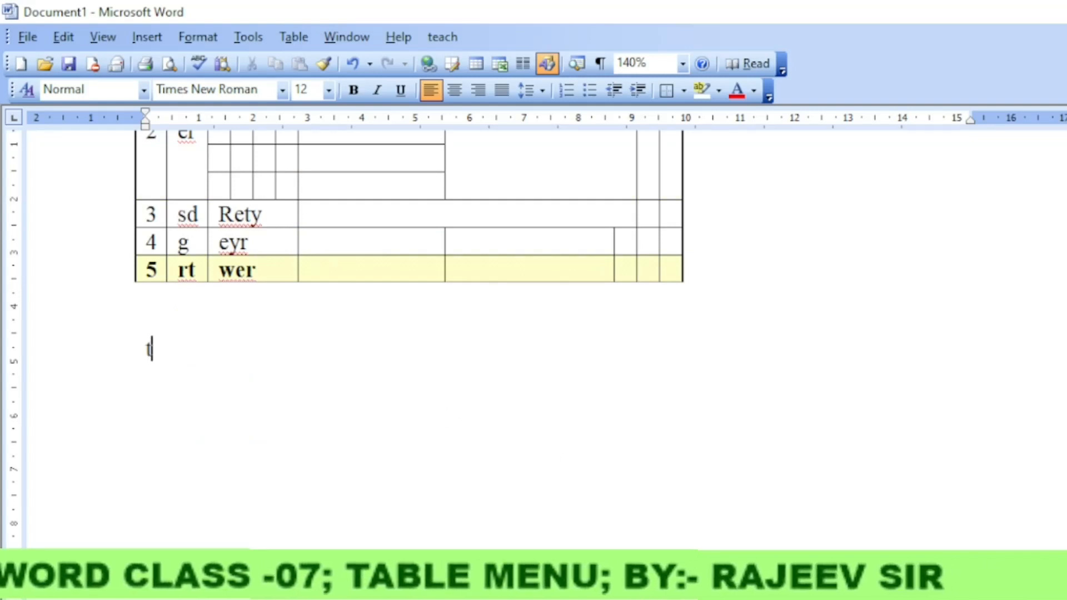
type("e")
key("BackSpace")
key("BackSpace")
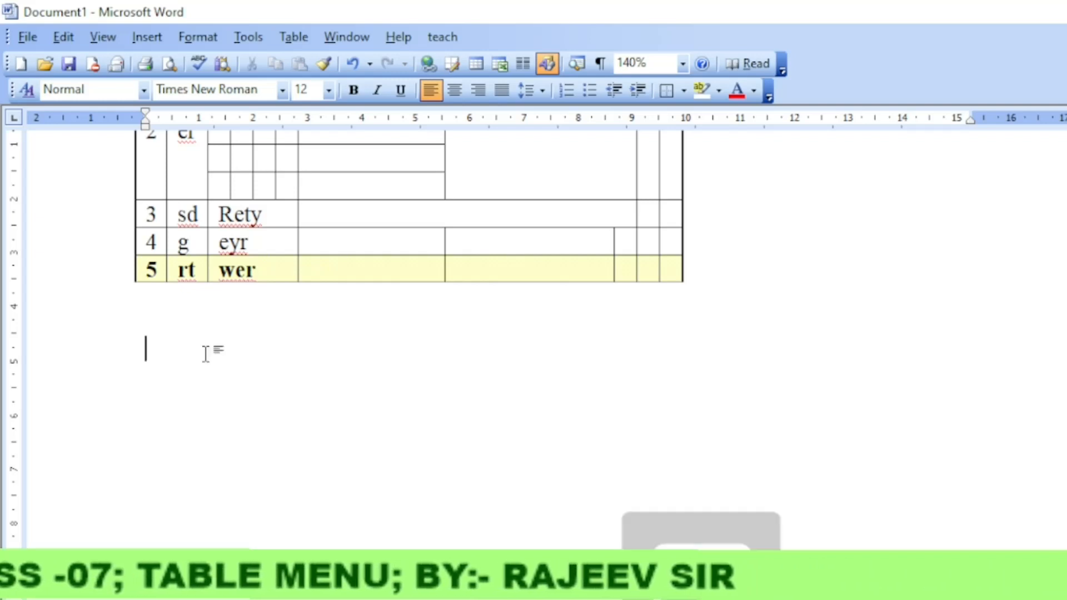
key("Return")
type("TEACH")
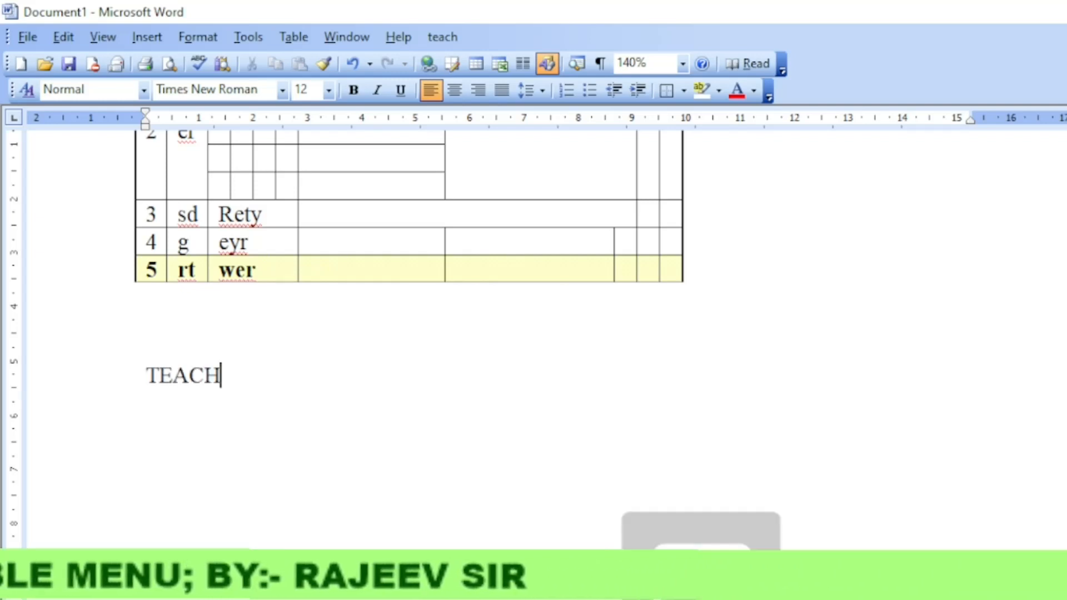
type(" BUTTON")
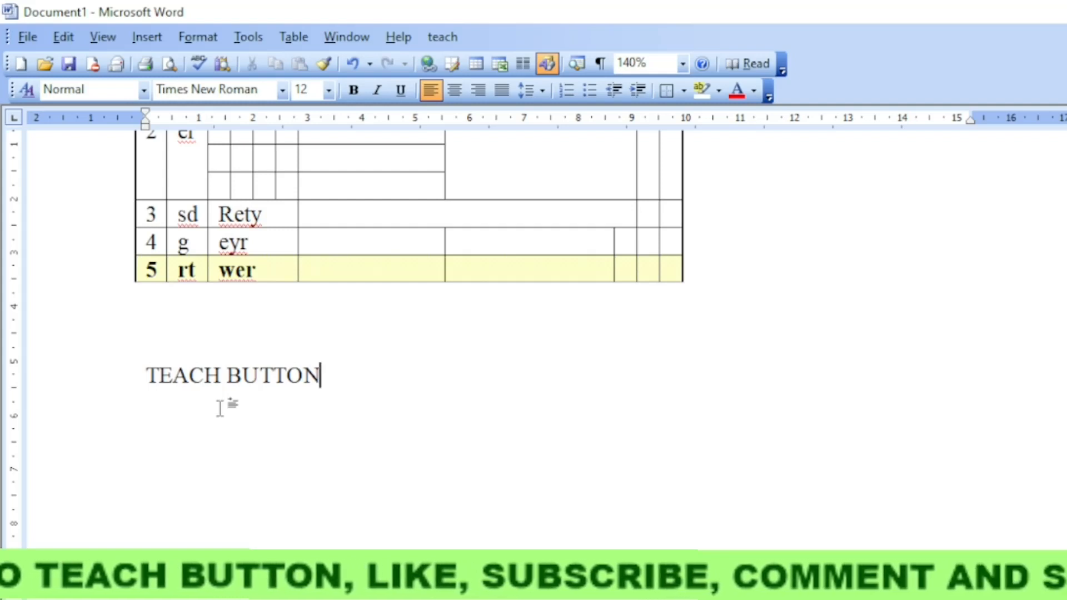
Convert the "TEACH BUTTON" text to a table with 3 columns, separating text at paragraphs.
left_click_drag(136, 376, 333, 381)
left_click(303, 36)
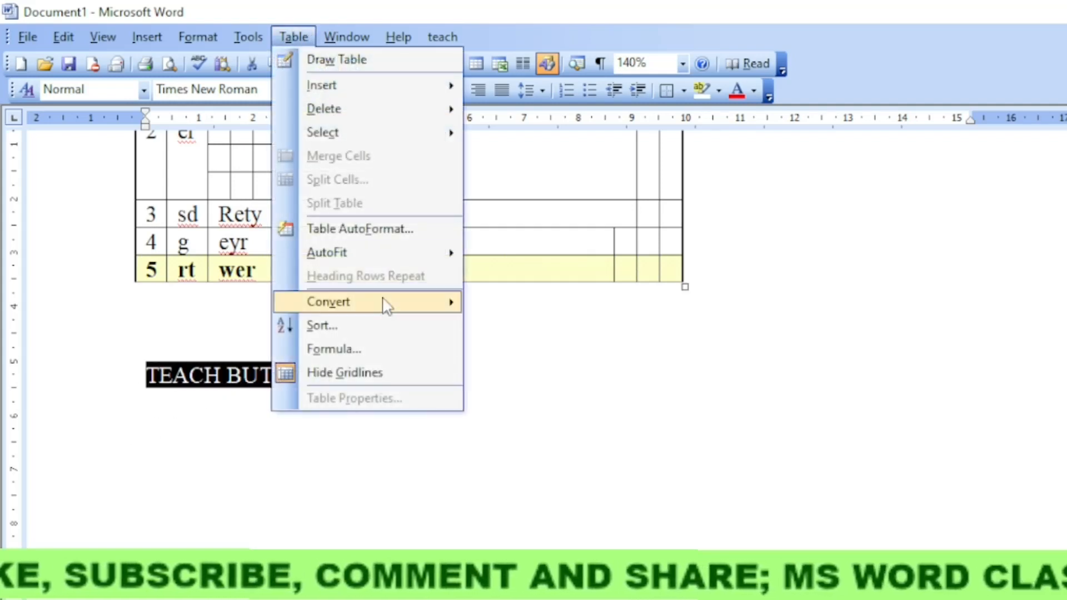
mouse_move(383, 306)
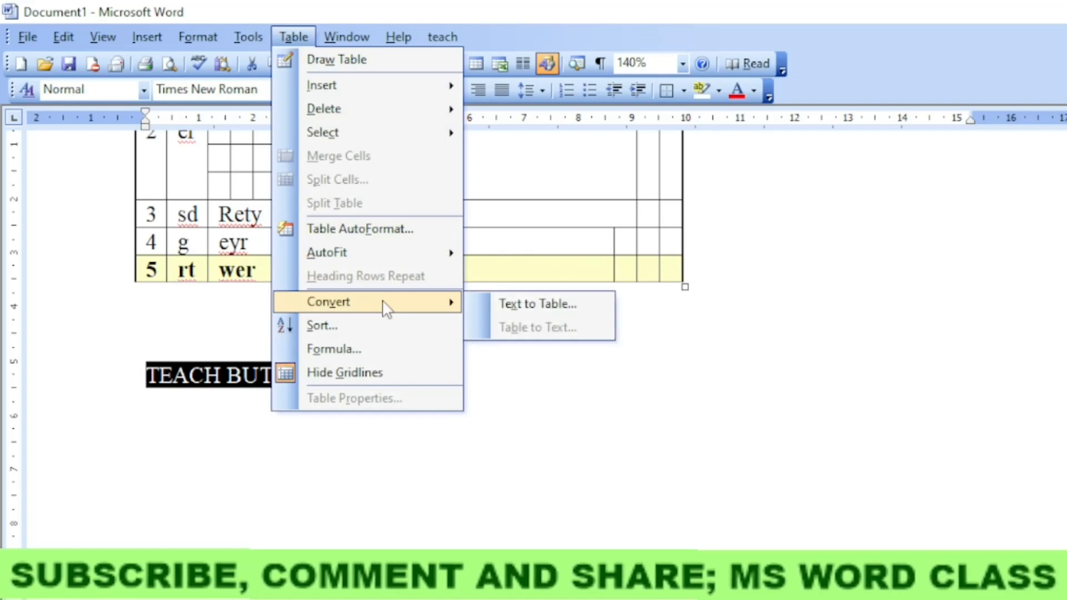
left_click(521, 305)
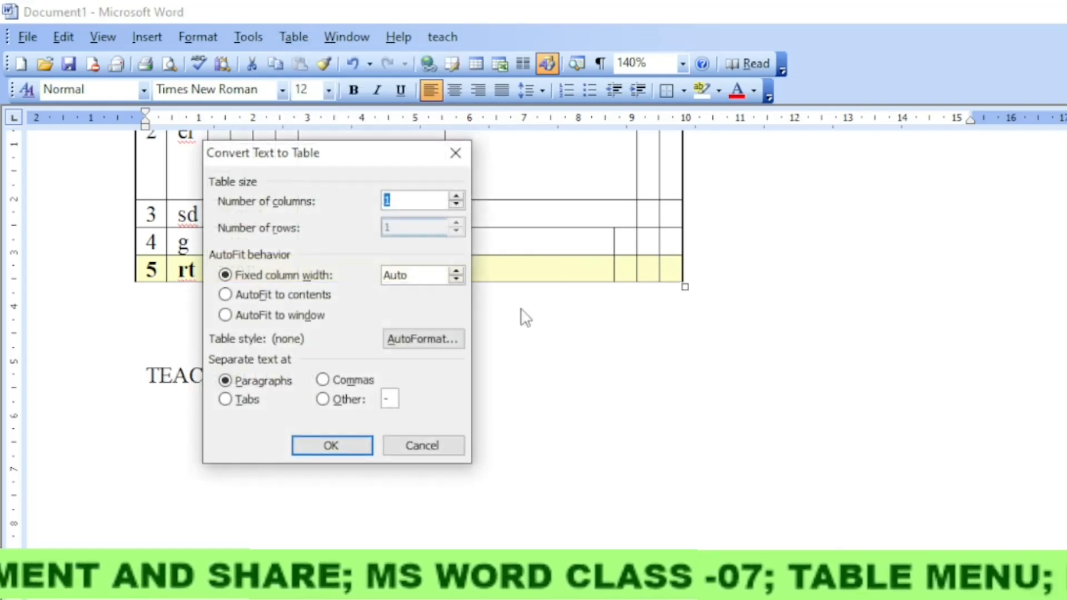
left_click(420, 201)
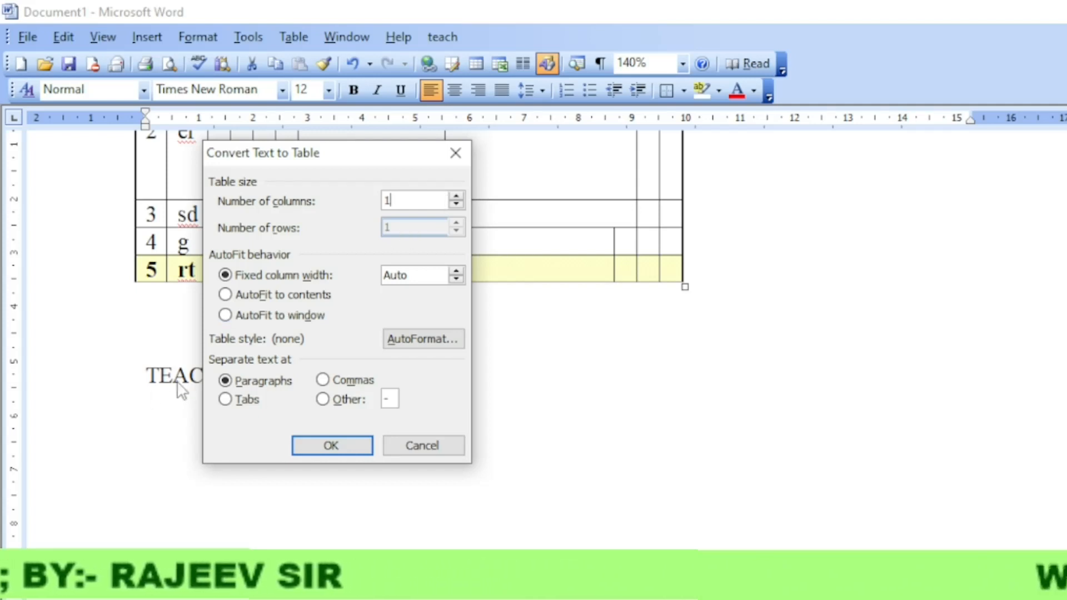
left_click_drag(310, 155, 396, 185)
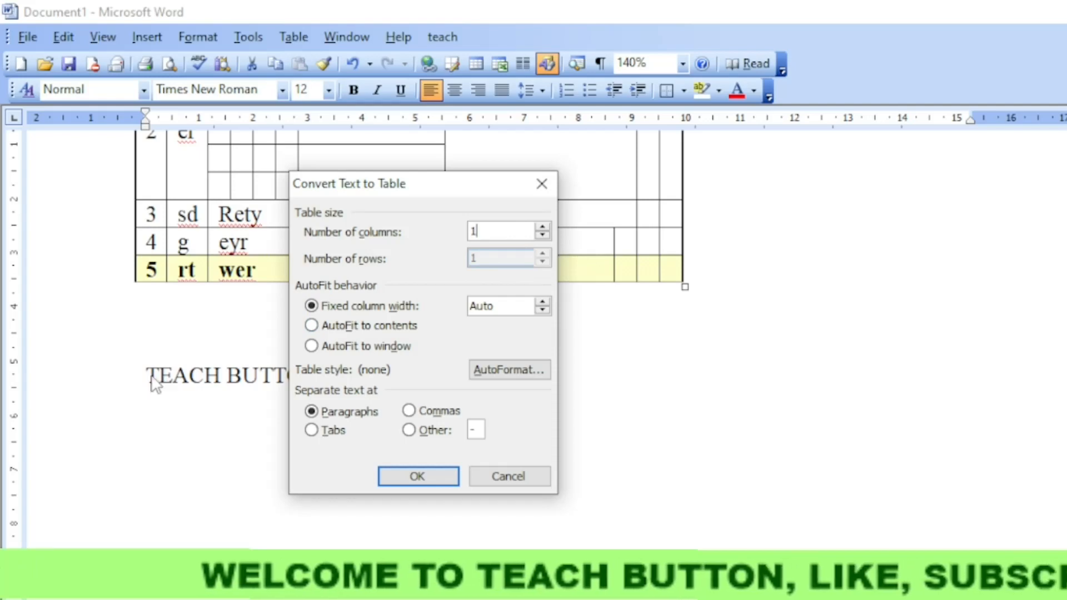
double_click(543, 228)
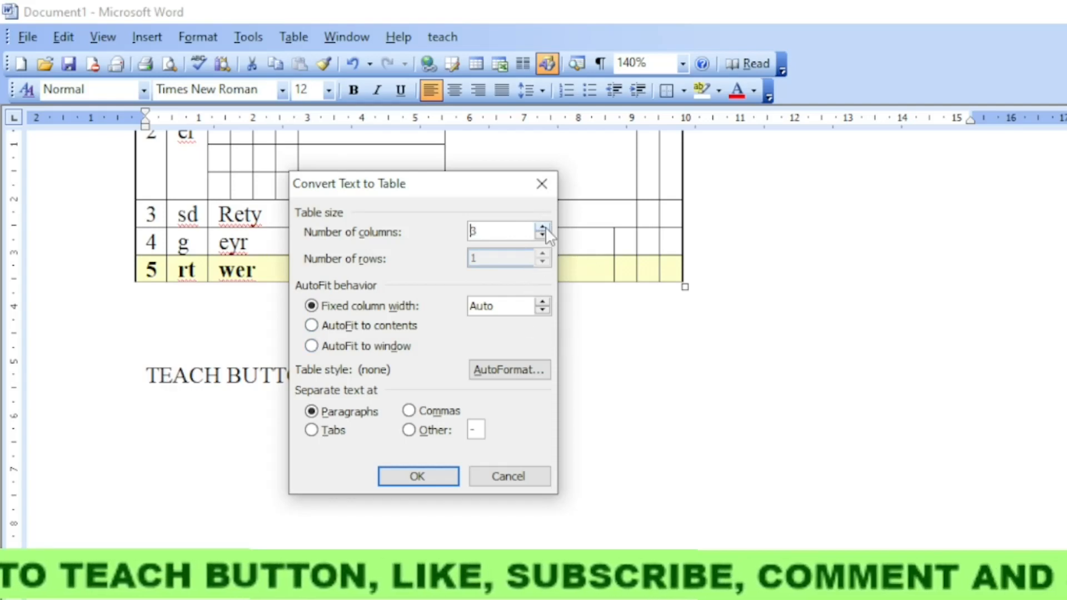
left_click(420, 475)
left_click(421, 475)
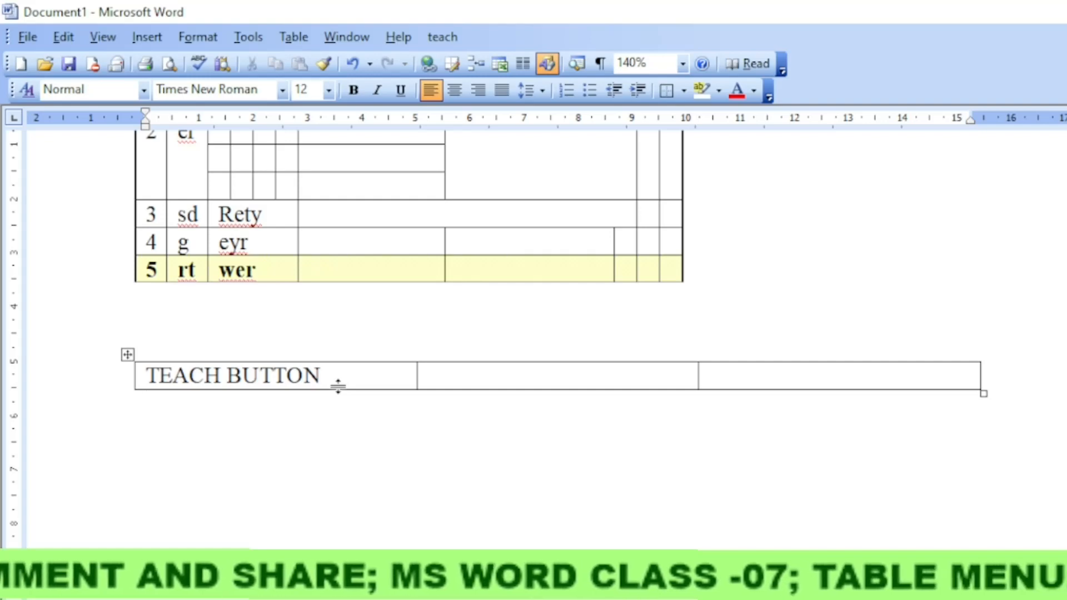
Convert the whole upper table to text separated with tabs and clear the selection.
scroll(339, 387, "up", 3)
left_click(364, 266)
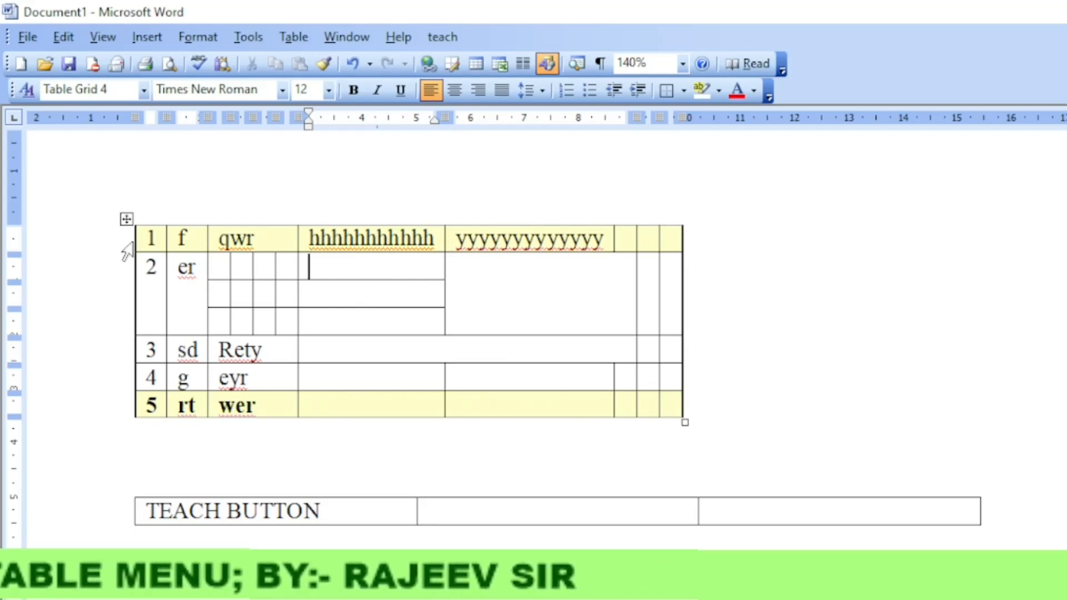
left_click(126, 220)
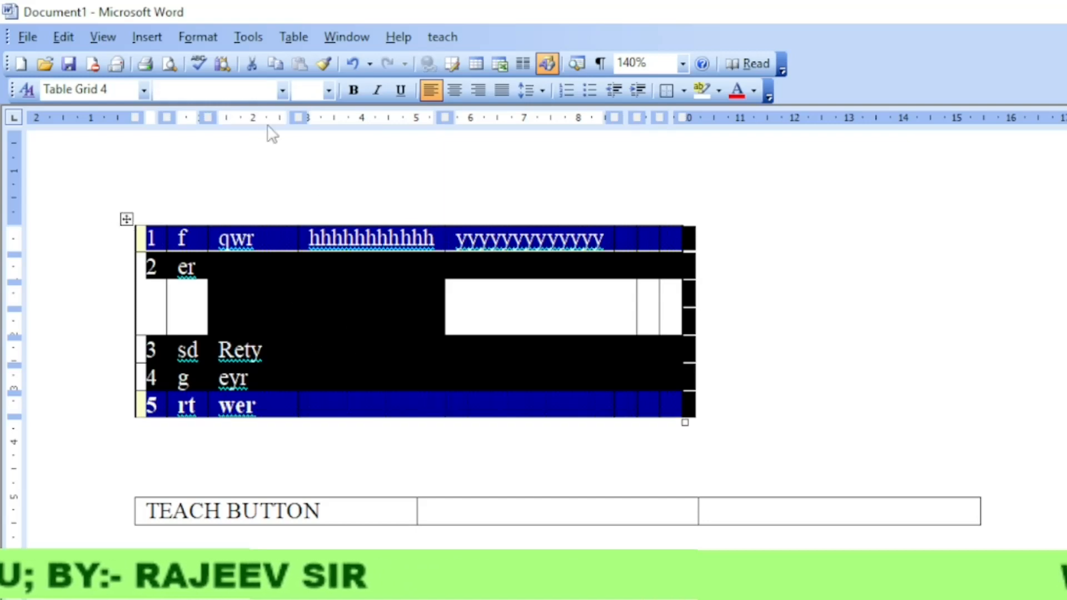
left_click(295, 38)
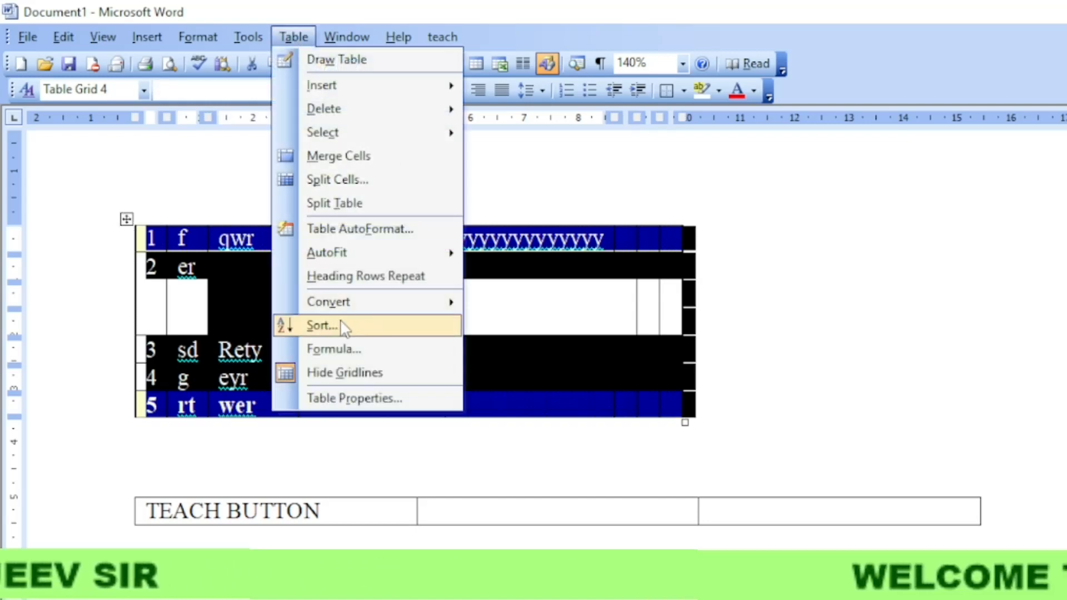
mouse_move(356, 301)
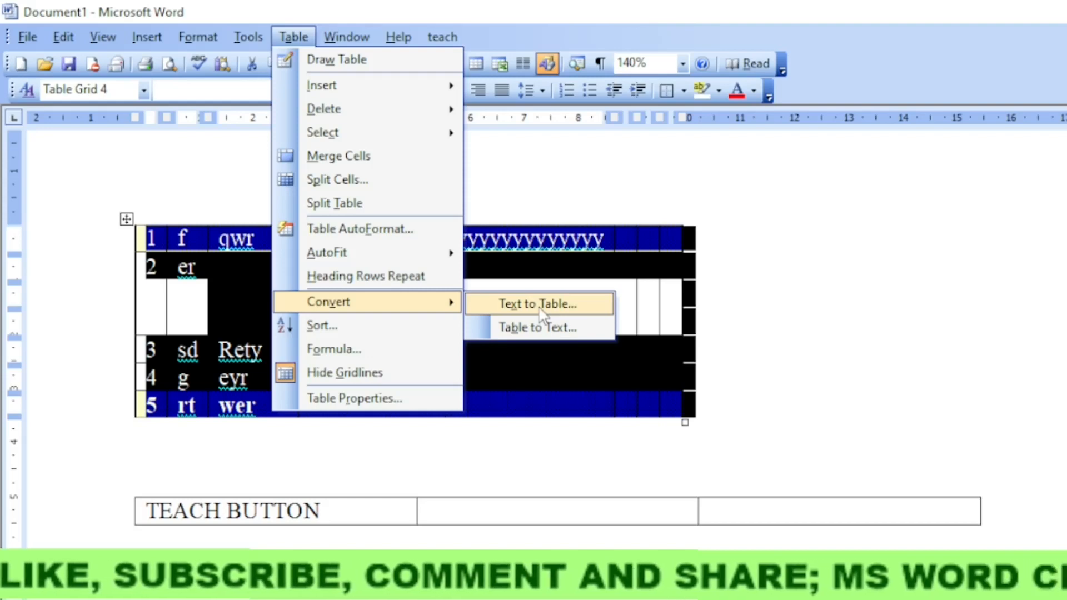
left_click(563, 327)
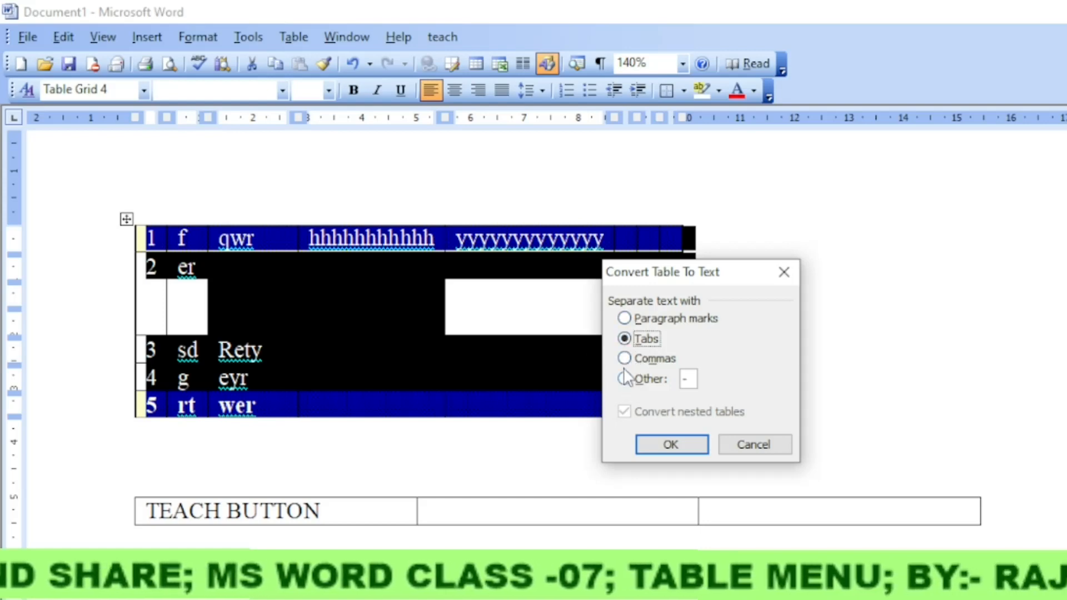
left_click(624, 319)
left_click(624, 339)
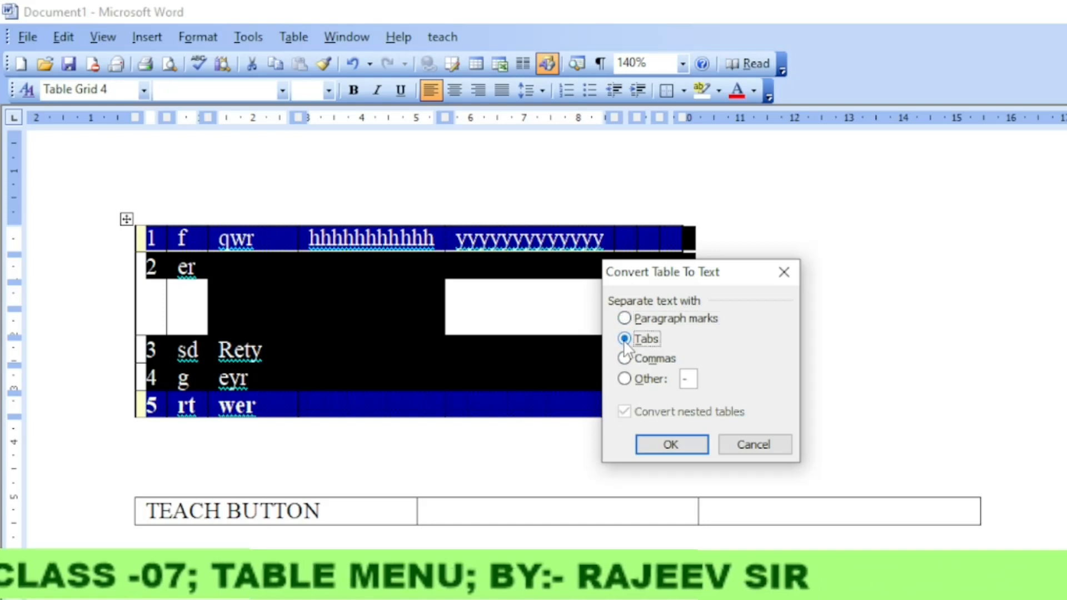
left_click(650, 445)
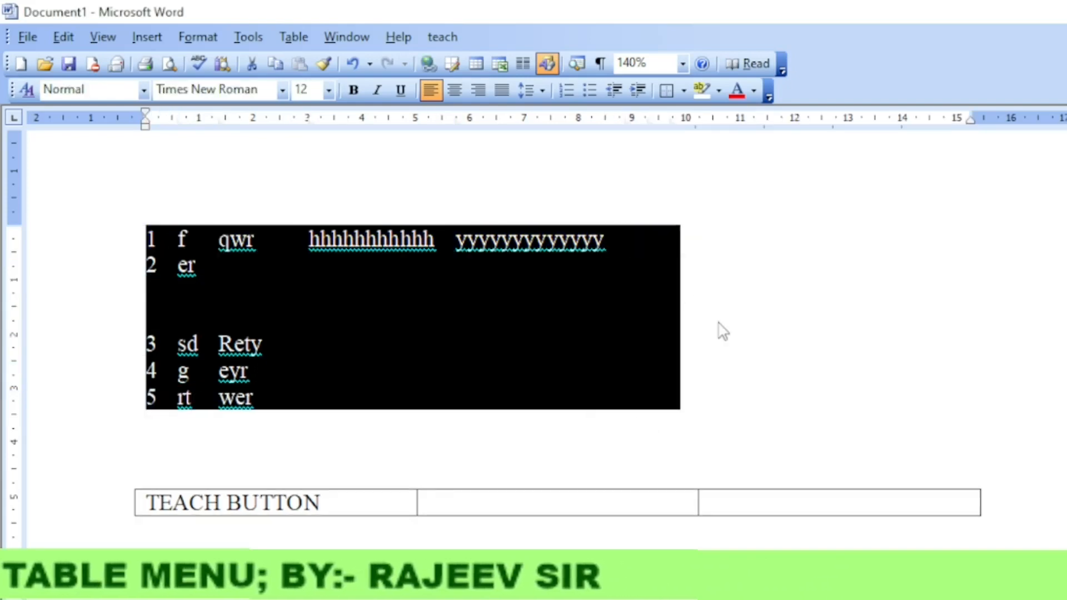
left_click(828, 321)
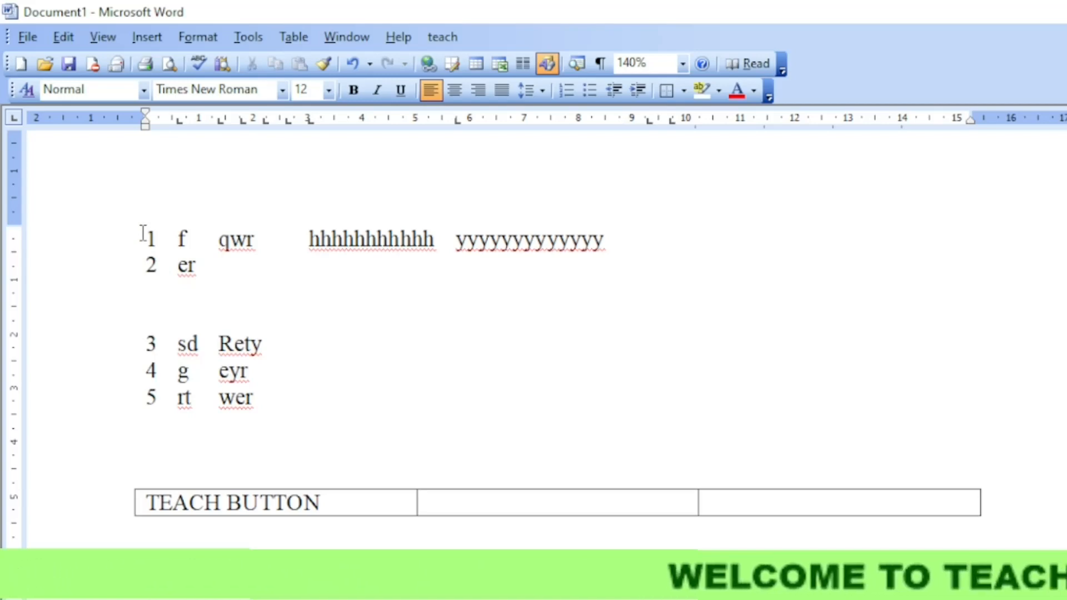
Convert the tab-separated text block to a 10-column table, separating text at tabs, and clear the selection.
left_click_drag(144, 233, 661, 400)
left_click(299, 37)
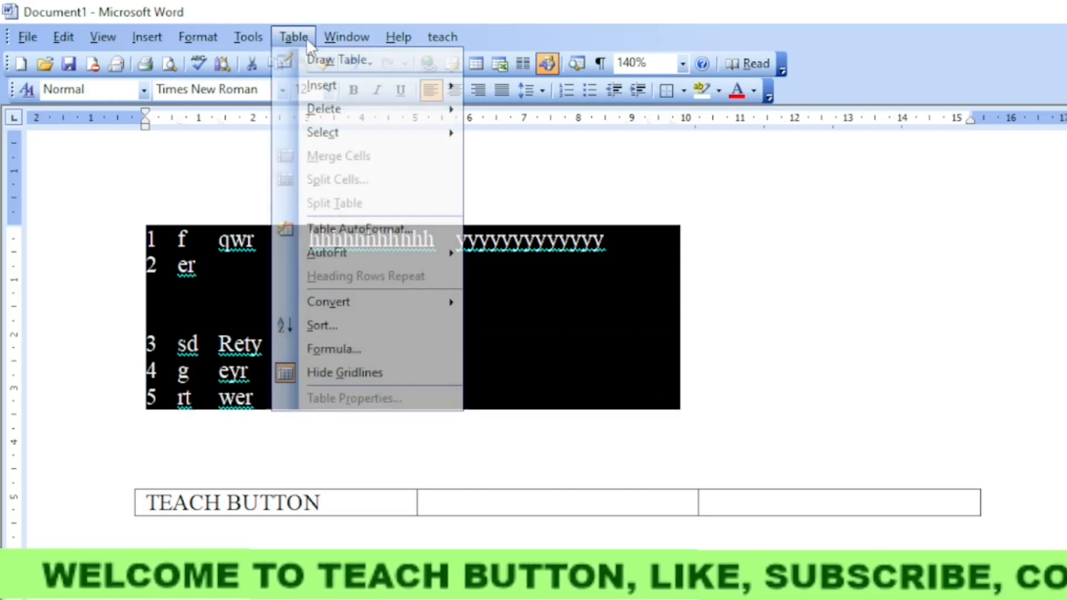
mouse_move(361, 302)
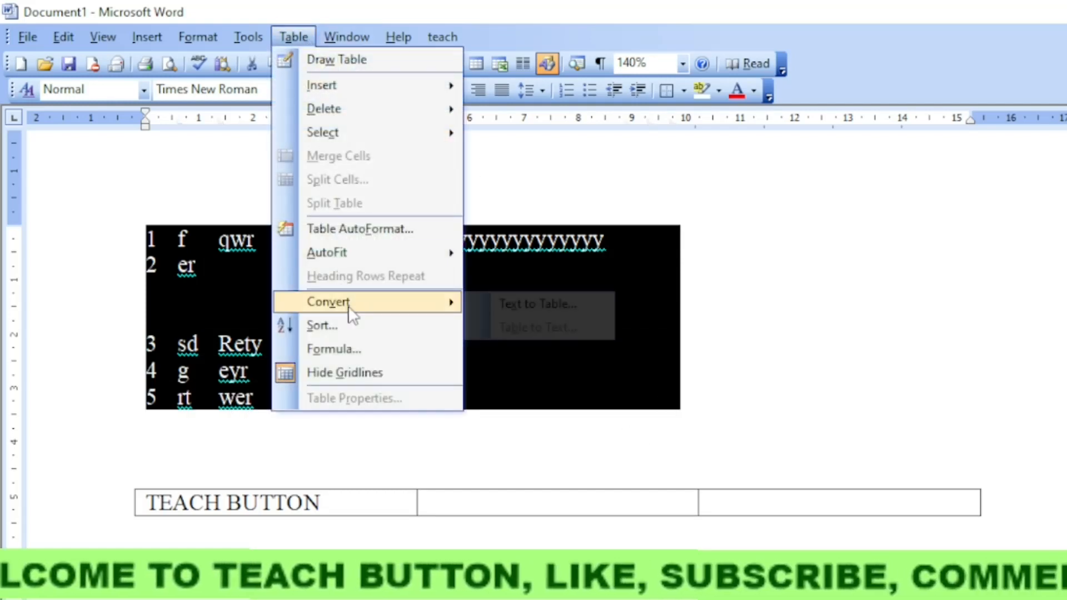
left_click(534, 304)
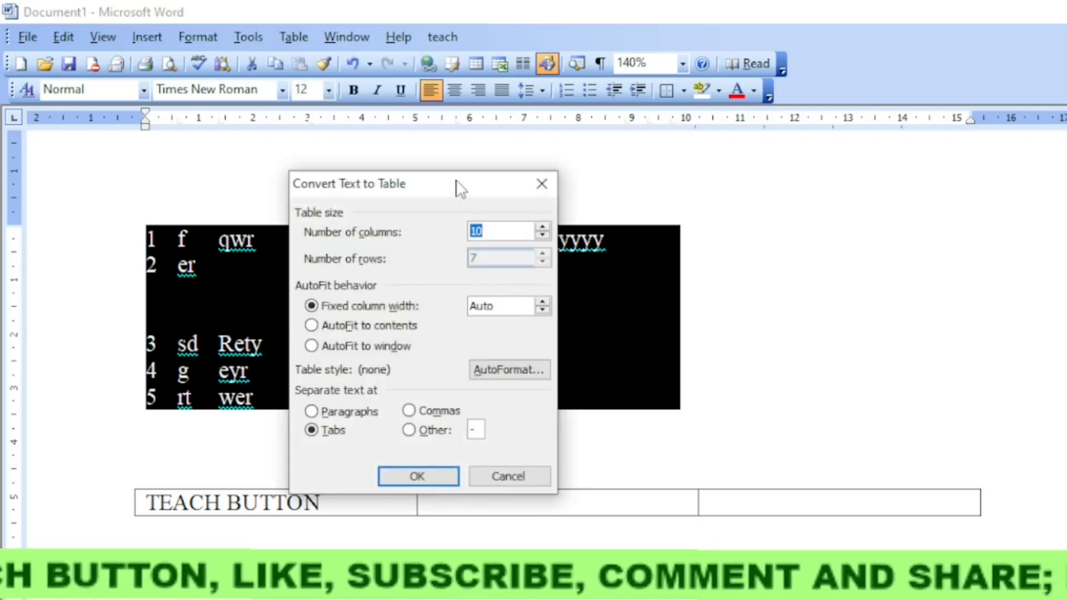
left_click_drag(459, 186, 595, 171)
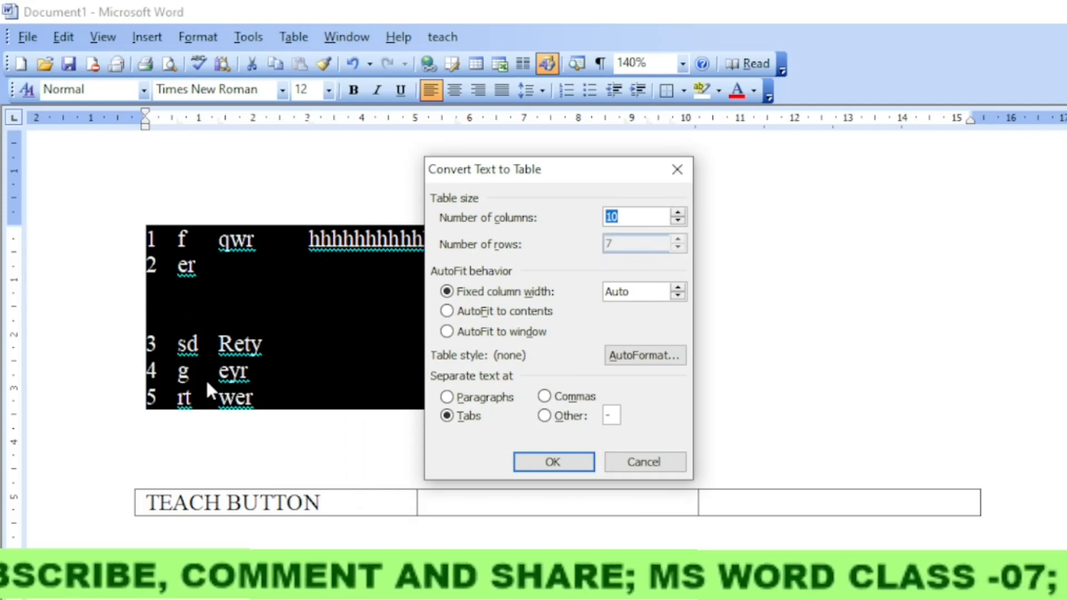
left_click(632, 215)
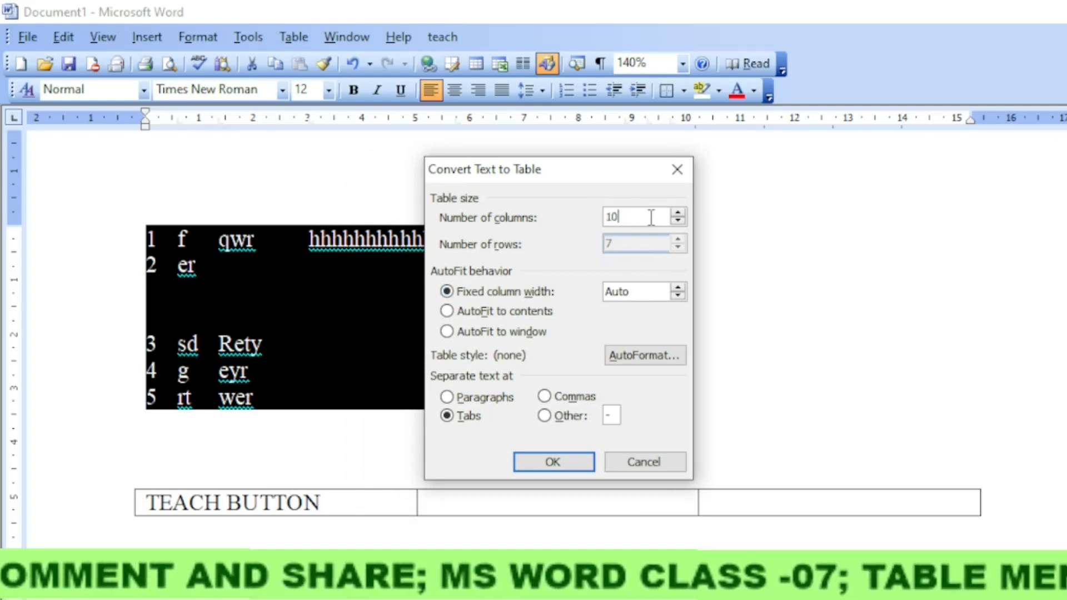
left_click_drag(586, 179, 702, 208)
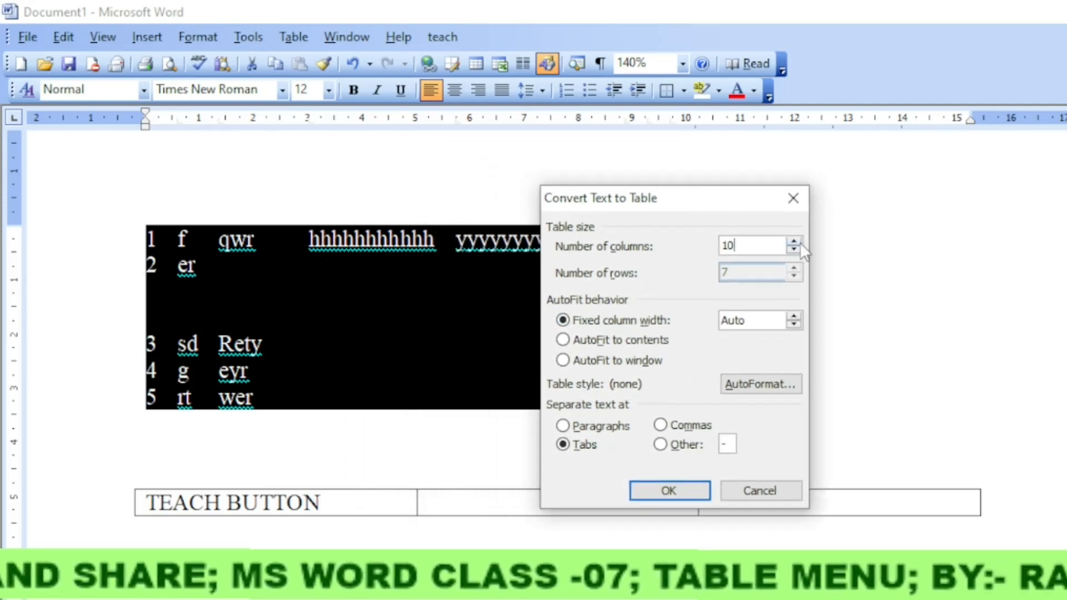
left_click(674, 494)
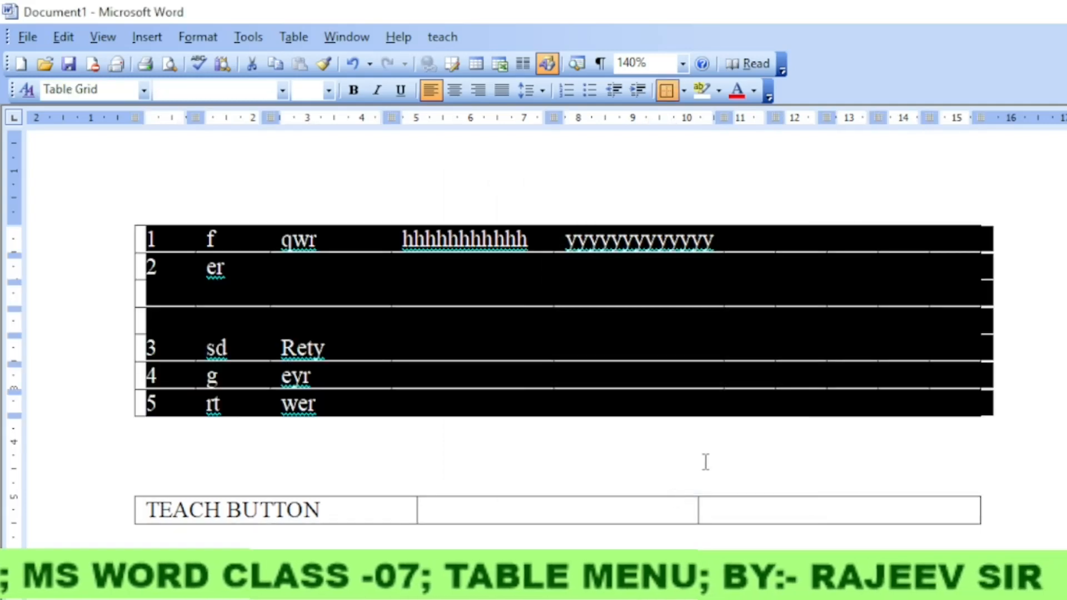
left_click(821, 460)
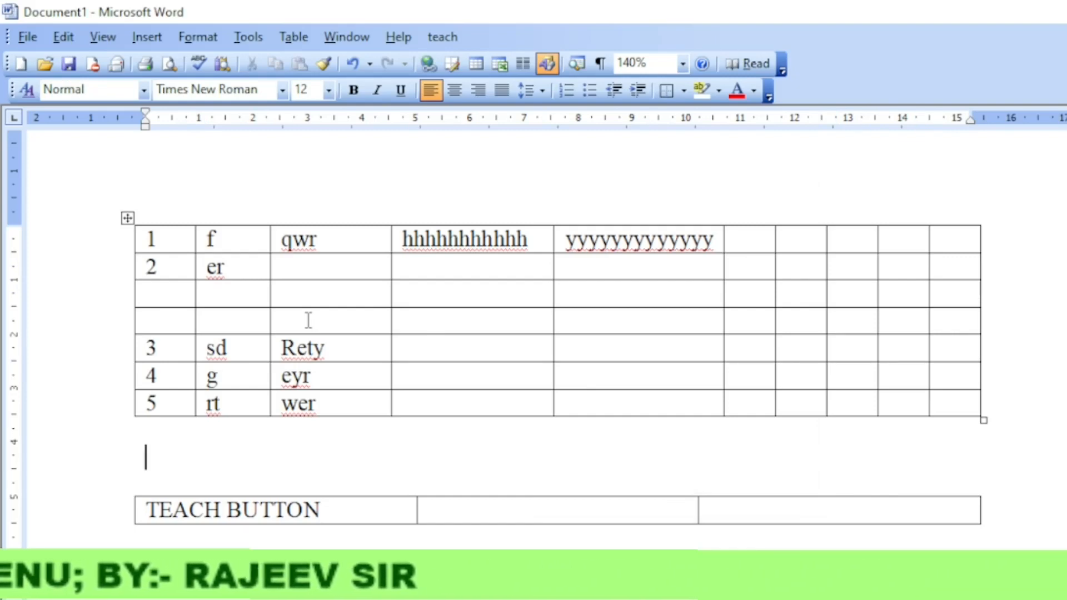
left_click(293, 36)
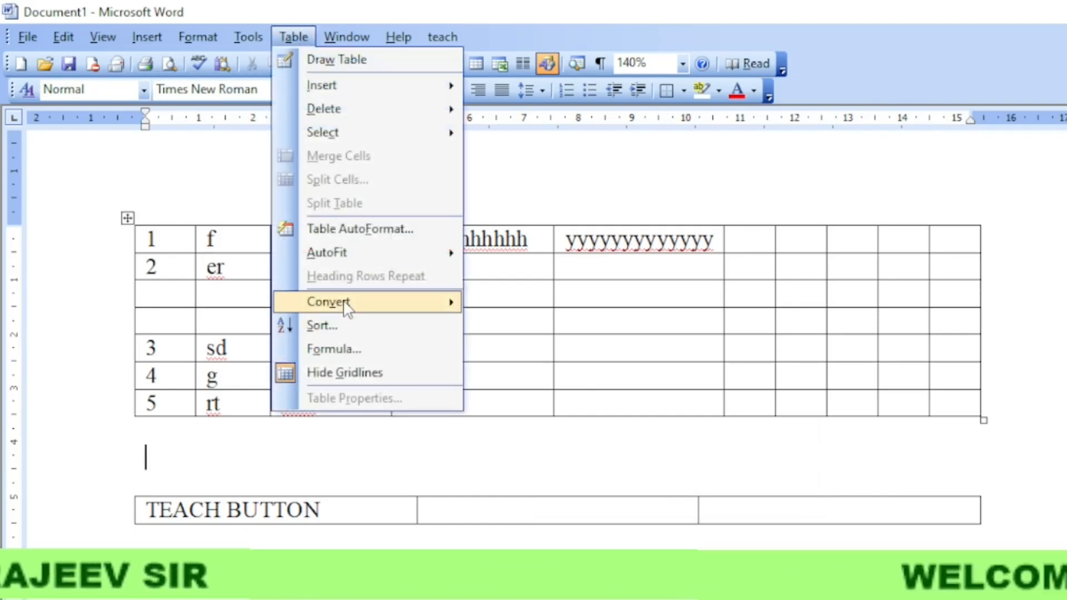
mouse_move(346, 306)
left_click(573, 367)
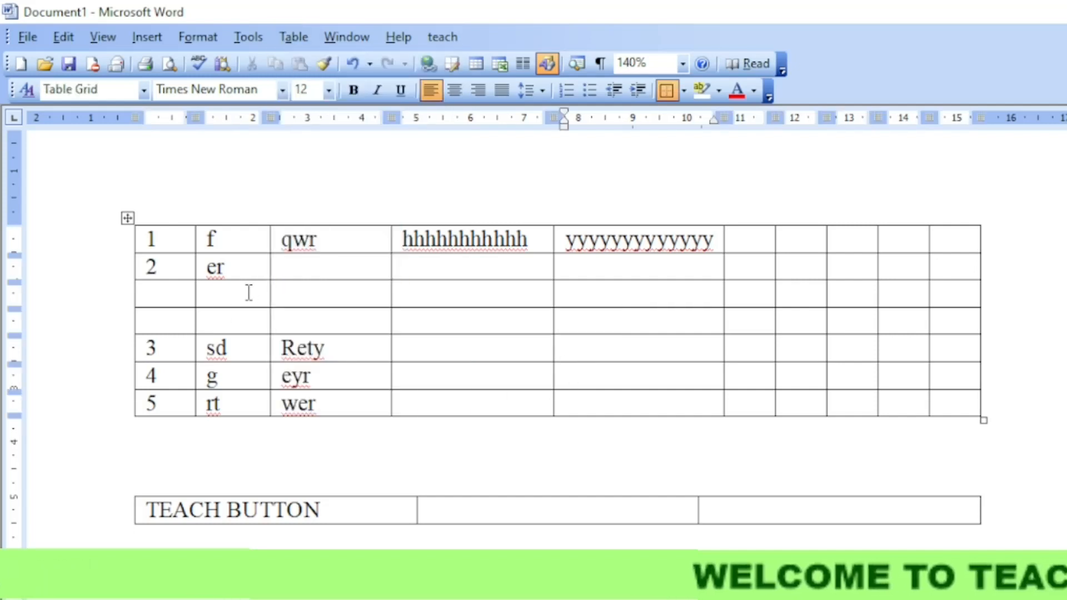
Enter 6 and 5 in the upper table's blank first-column cells and replace the second row's number with 78.
left_click(177, 294)
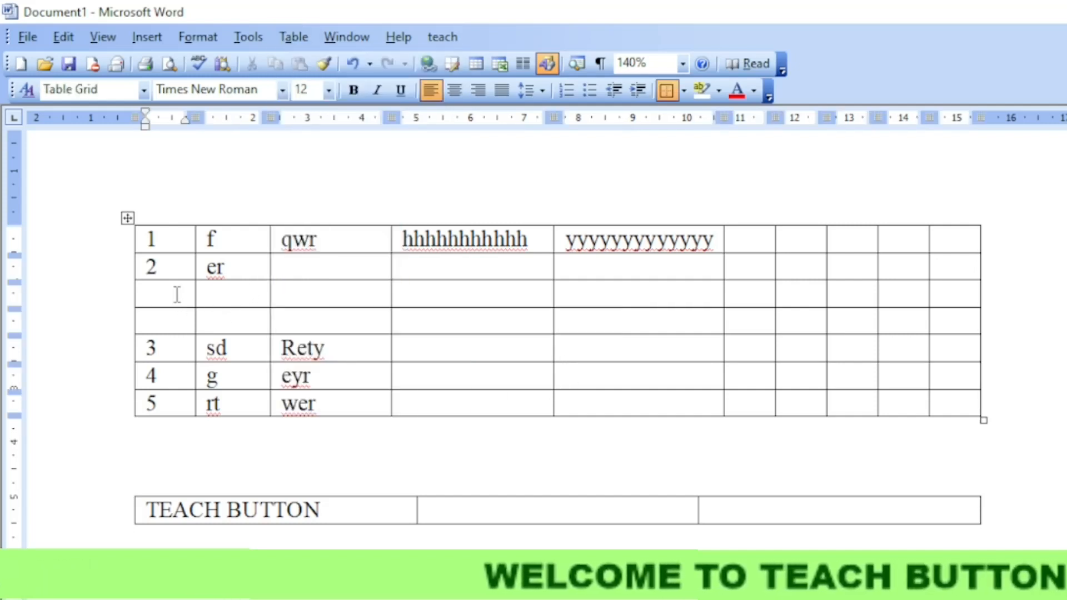
type("6")
left_click(174, 322)
type("5")
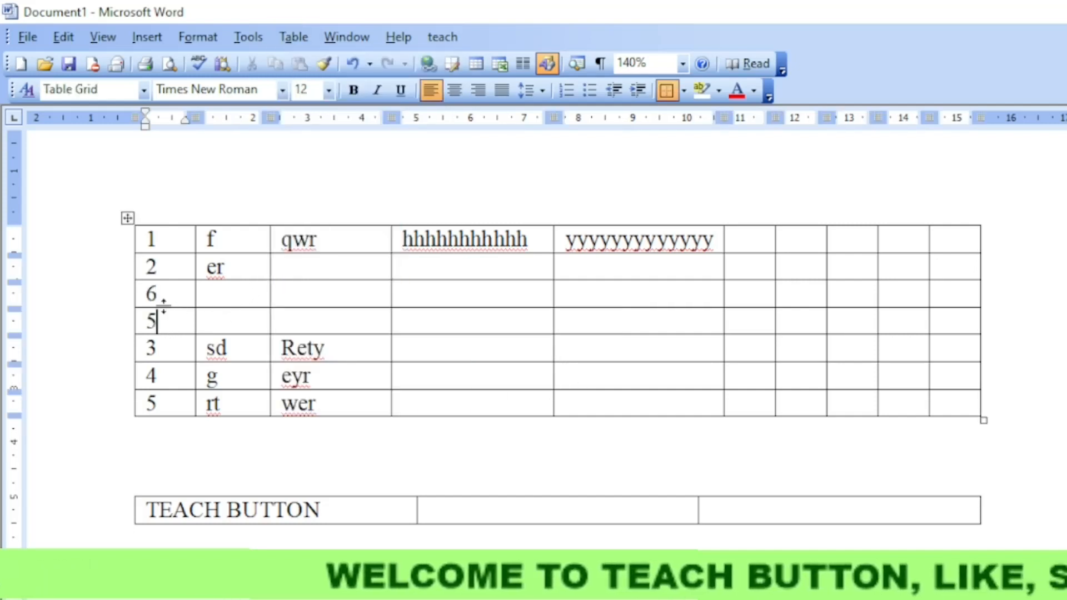
double_click(170, 267)
type("78")
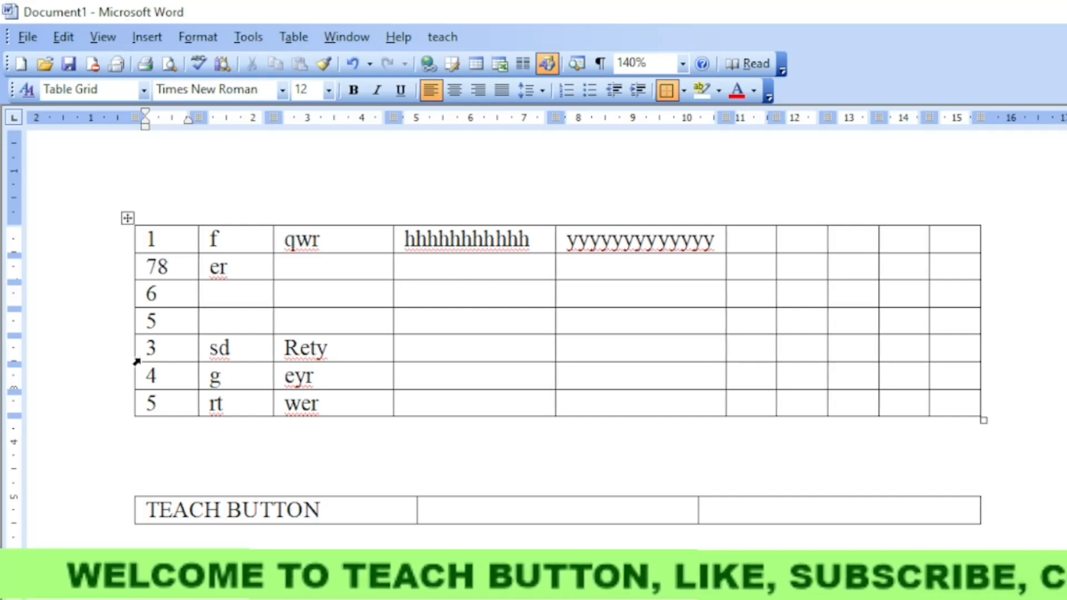
Change the first-column numbers to 43 in the sixth row, 23 in the seventh row and 98 in the third row.
double_click(172, 374)
key("Right")
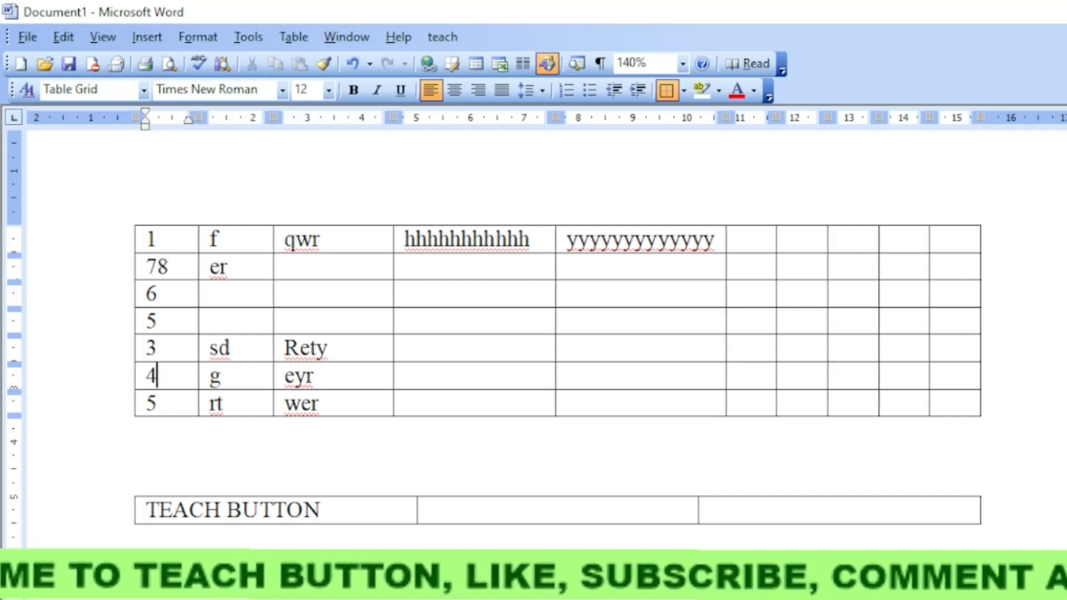
type("3")
double_click(151, 403)
type("23")
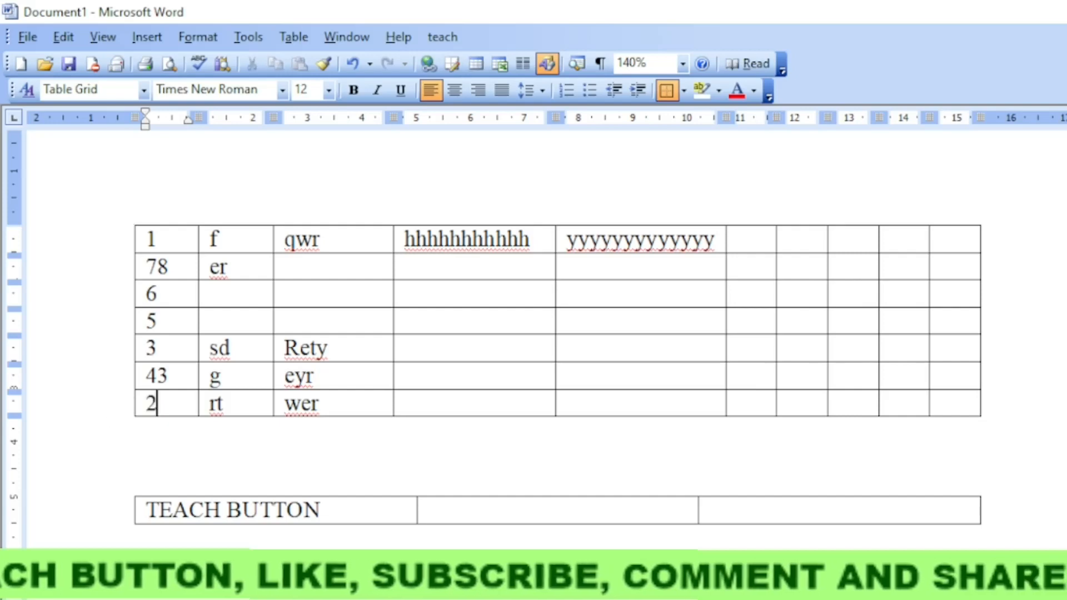
double_click(157, 292)
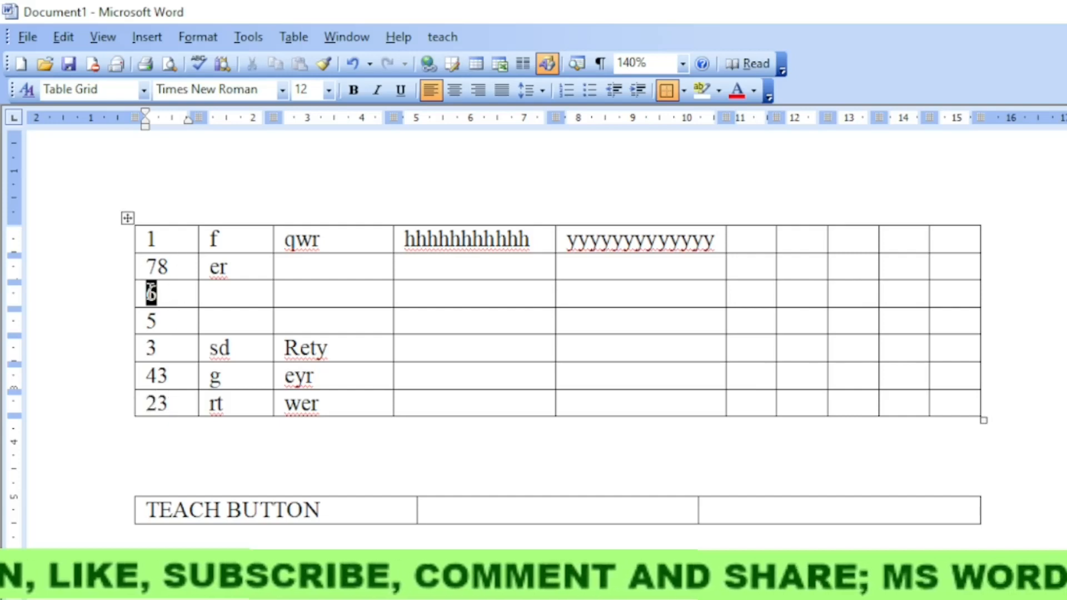
type("98")
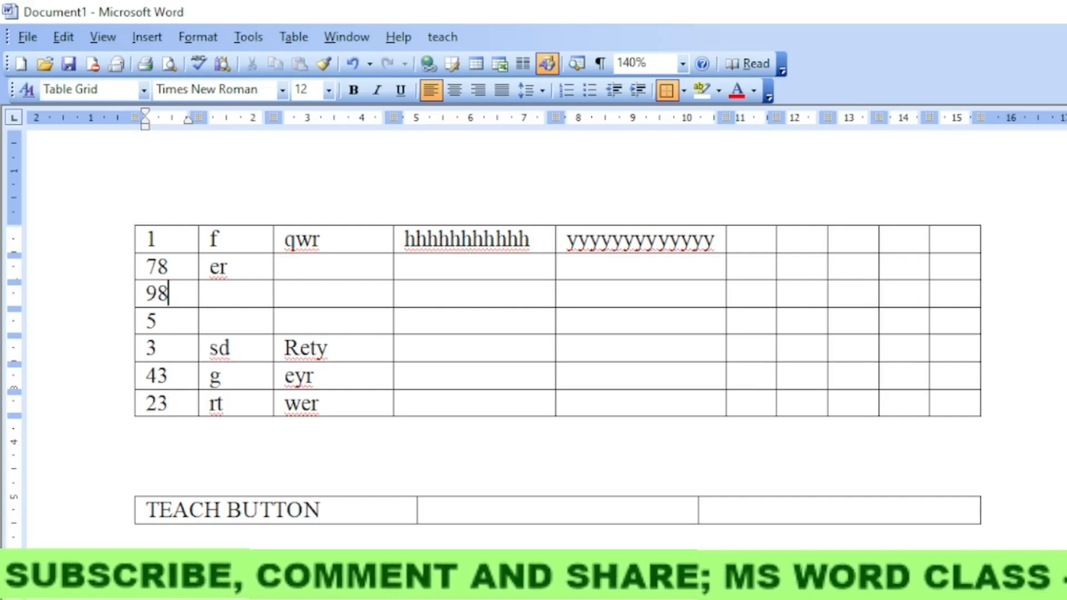
left_click(198, 347)
left_click(293, 36)
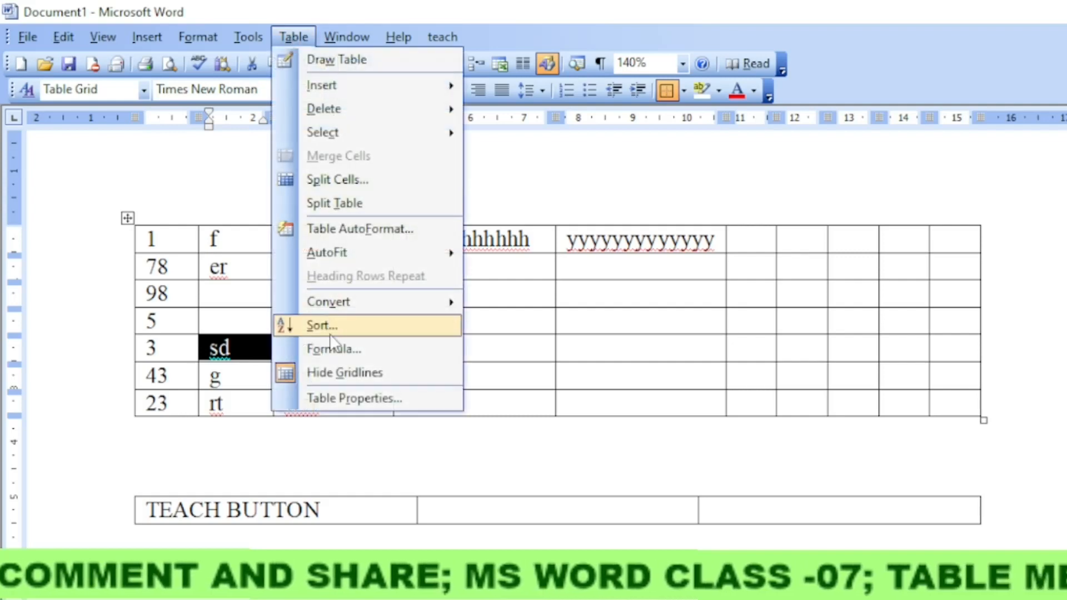
left_click(163, 321)
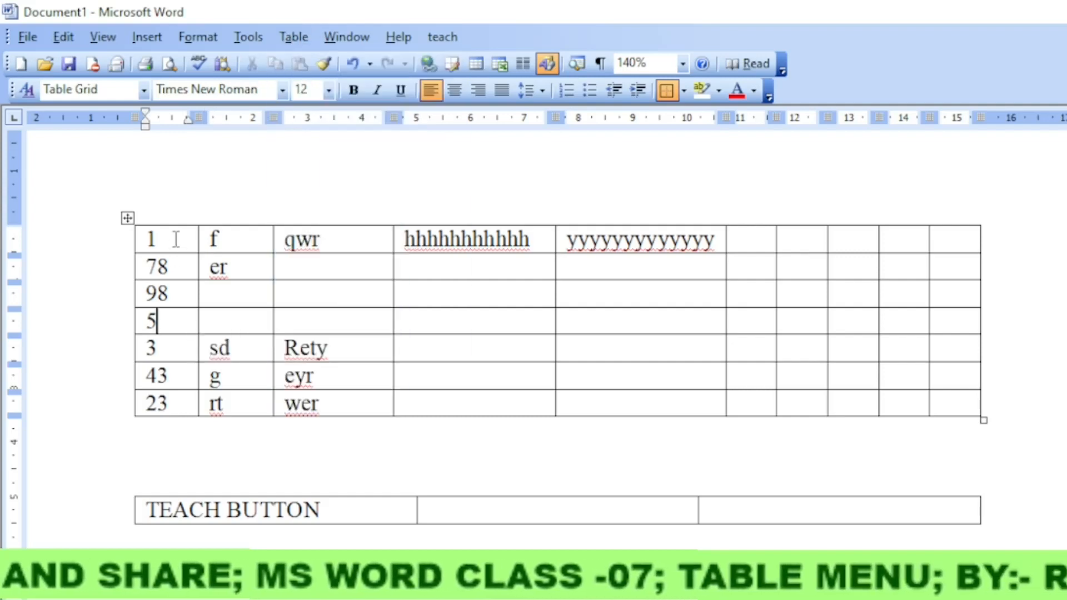
left_click_drag(161, 239, 178, 405)
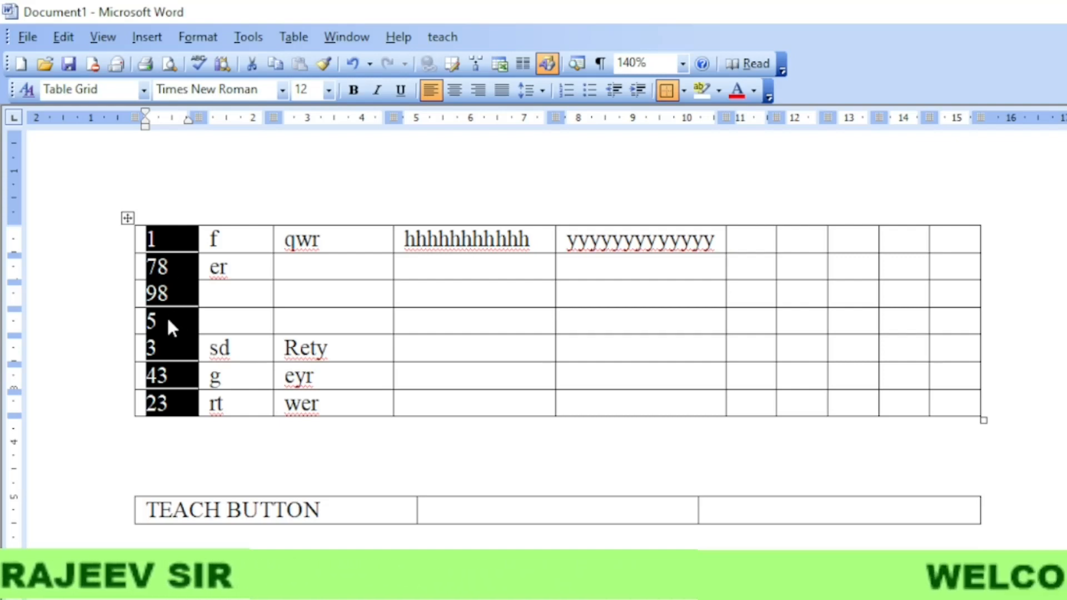
left_click(191, 350)
Sort the upper table by Column 1 as numbers in ascending order with no header row, and clear the selection.
left_click_drag(151, 238, 184, 400)
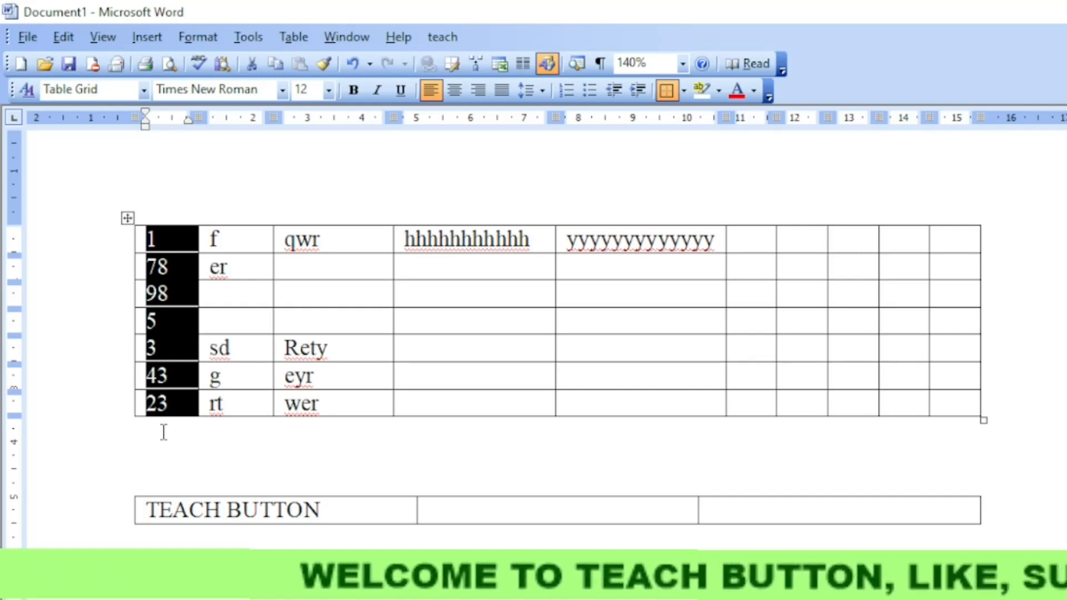
left_click(302, 35)
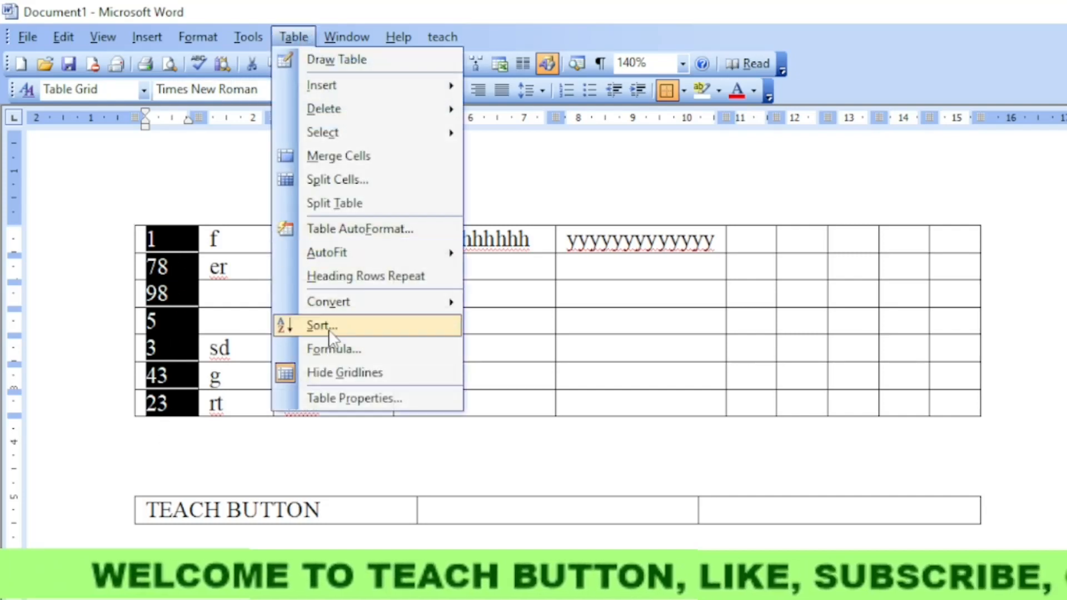
left_click(329, 332)
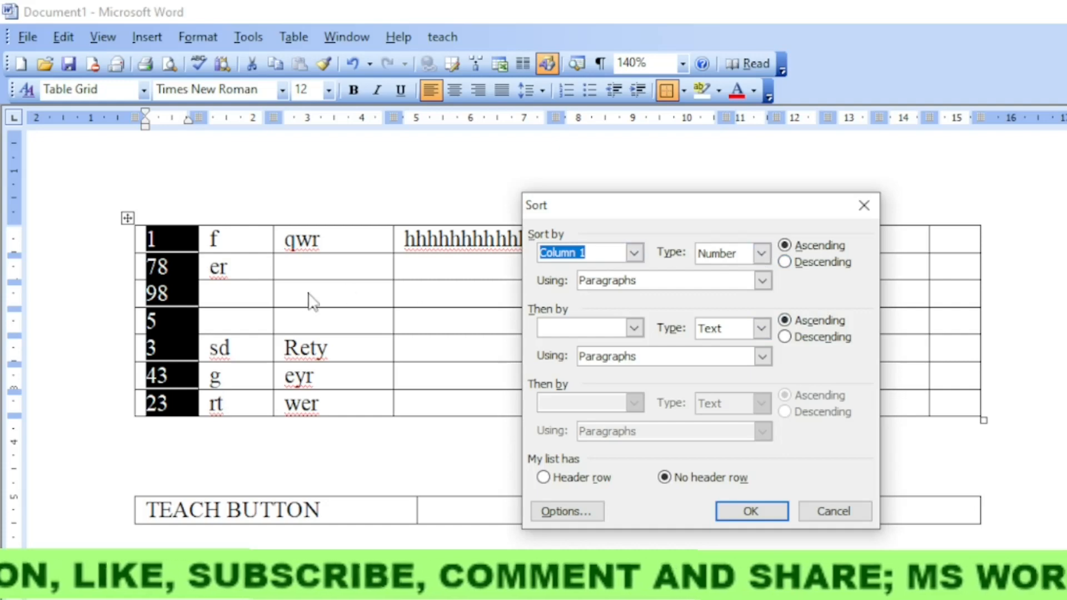
left_click(760, 254)
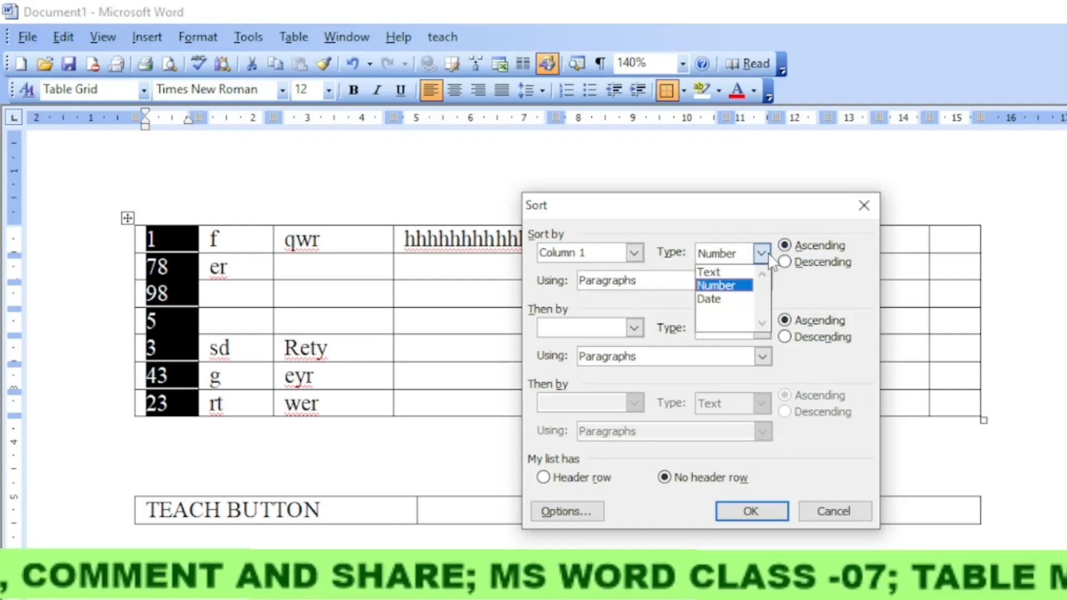
left_click(742, 269)
left_click(760, 254)
left_click(743, 278)
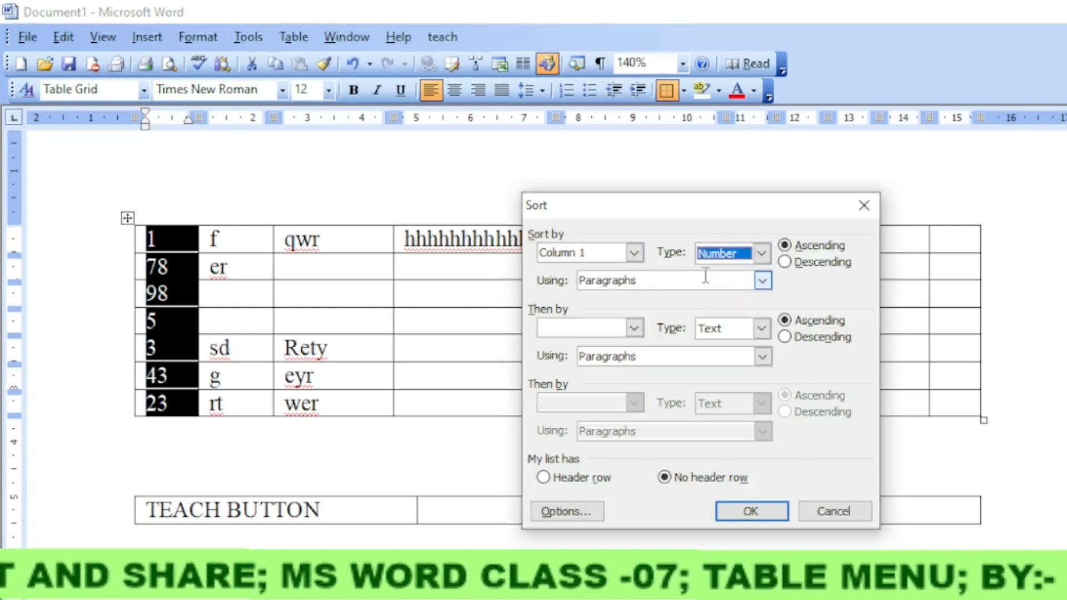
left_click(784, 261)
left_click(784, 245)
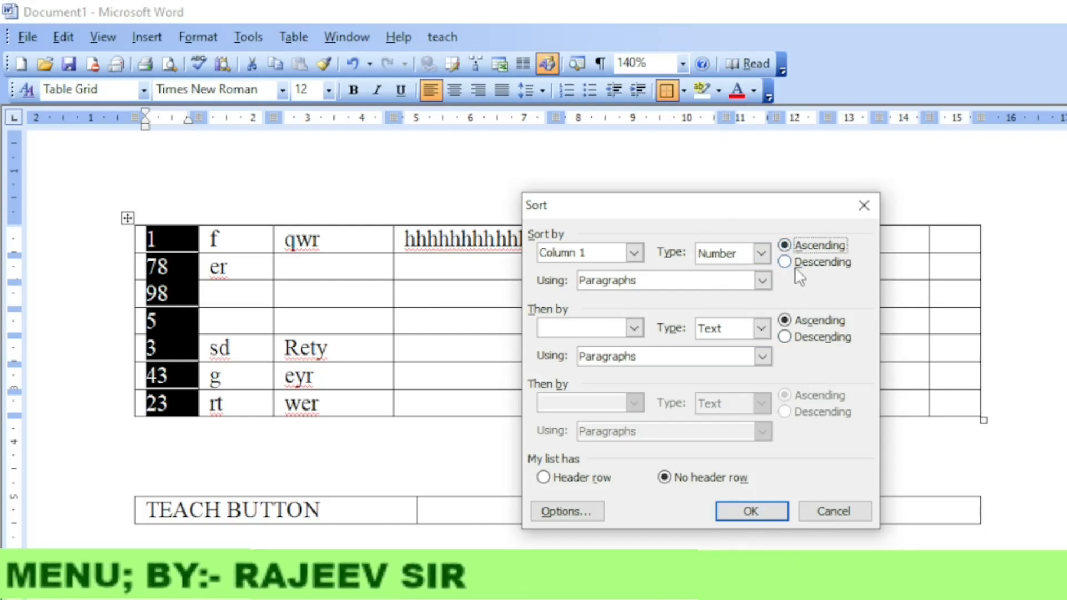
left_click(771, 512)
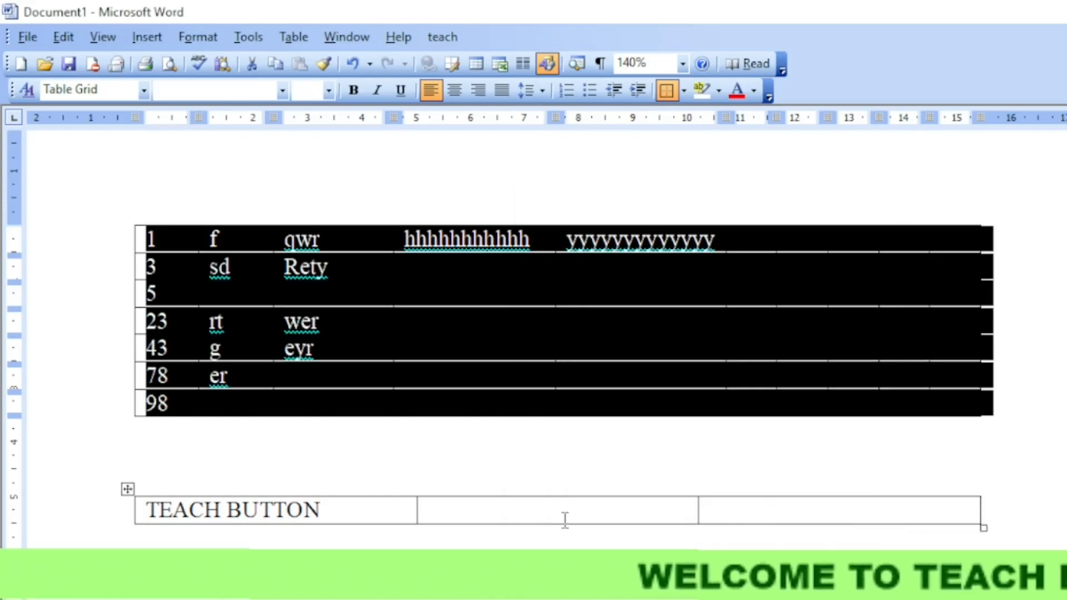
left_click(181, 355)
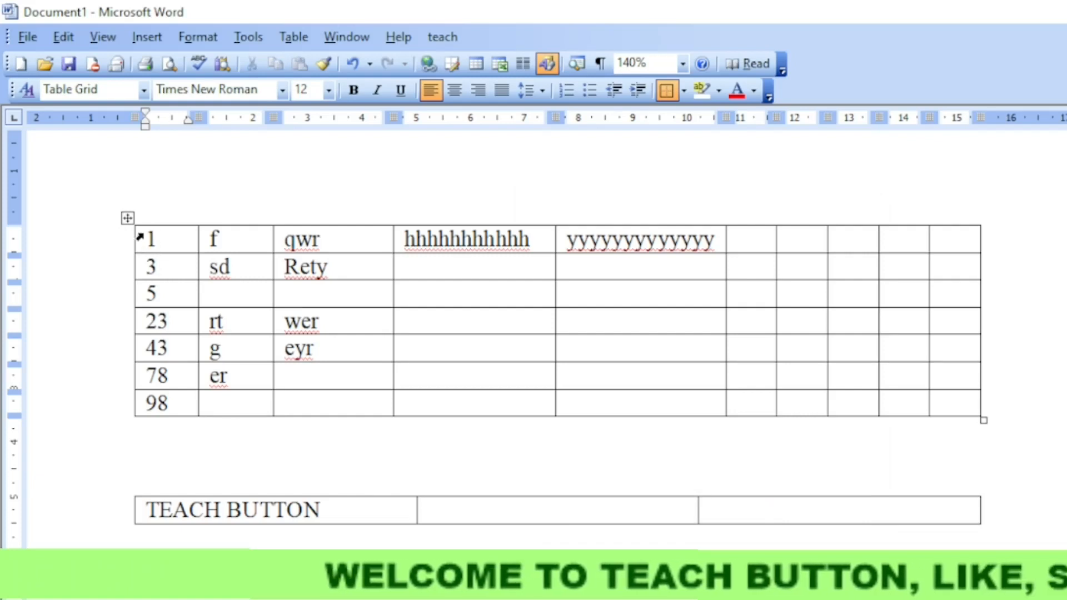
left_click_drag(140, 238, 178, 419)
left_click(178, 410)
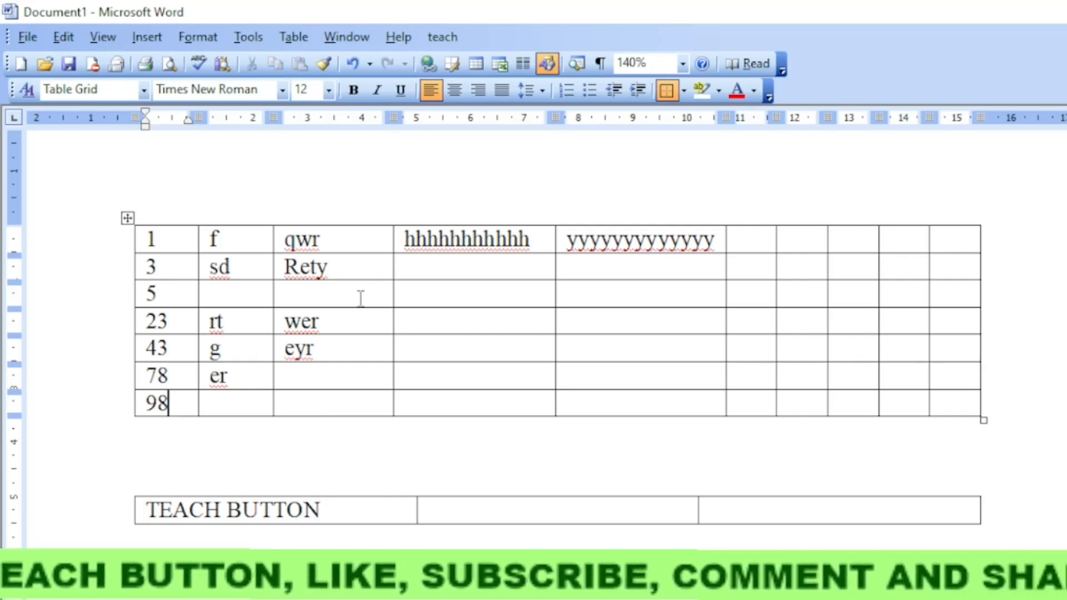
left_click_drag(289, 239, 341, 382)
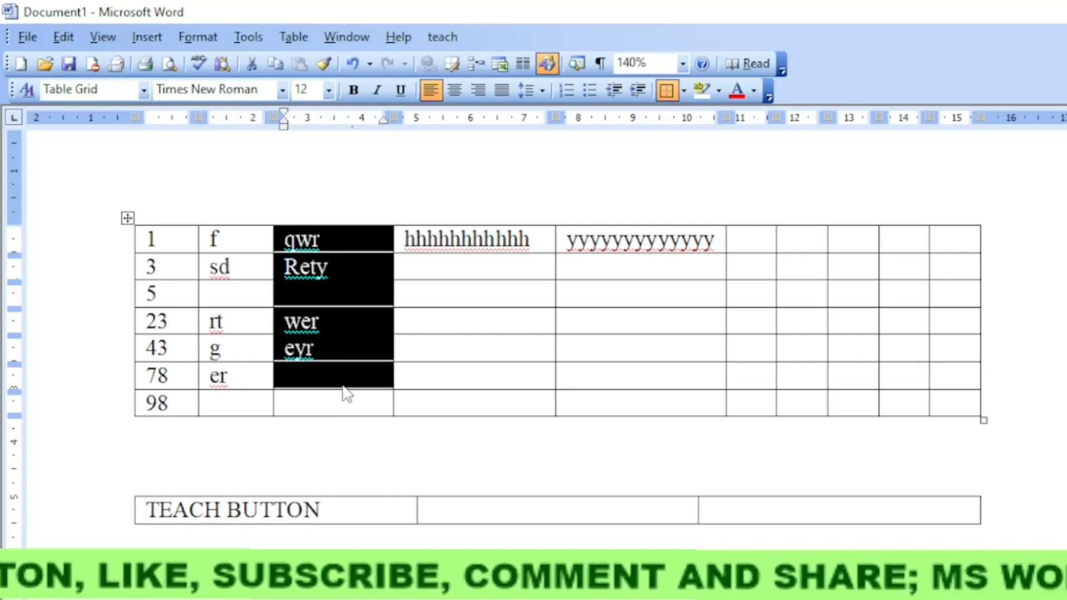
key("BackSpace")
left_click(782, 301)
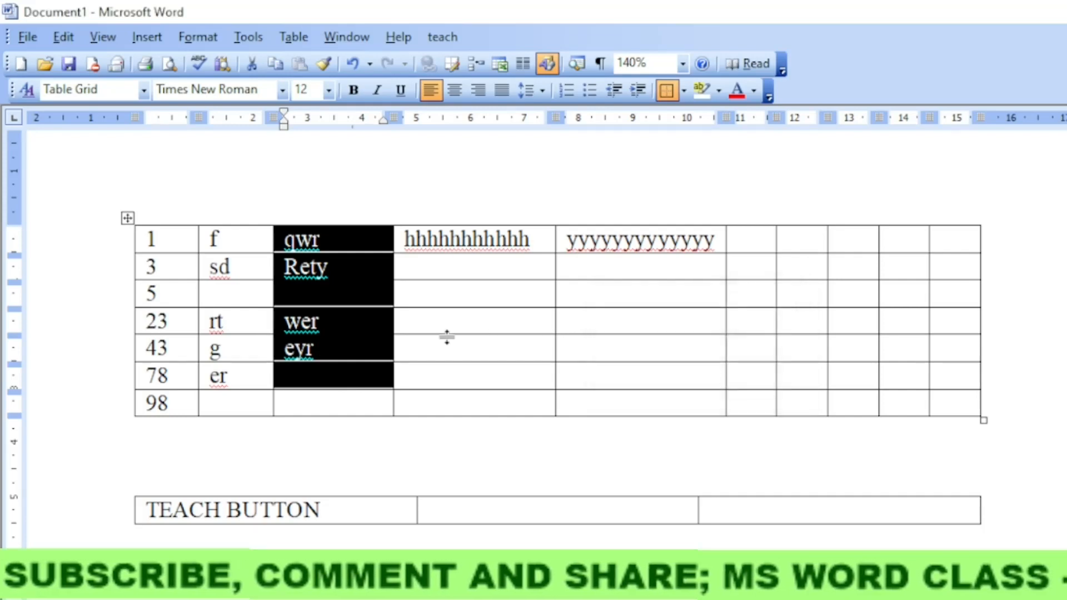
Delete all the text from the cells in the upper table's third column.
left_click(346, 345)
key("BackSpace")
key("BackSpace")
key("BackSpace")
key("BackSpace")
key("BackSpace")
key("BackSpace")
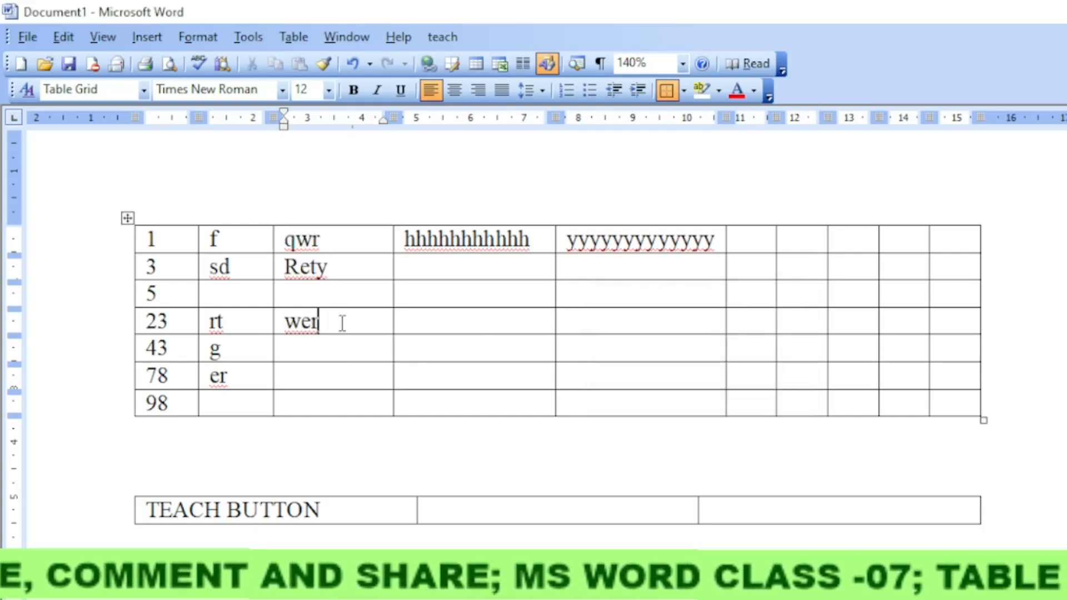
key("BackSpace")
left_click(336, 267)
key("BackSpace")
key("BackSpace")
key("BackSpace")
key("BackSpace")
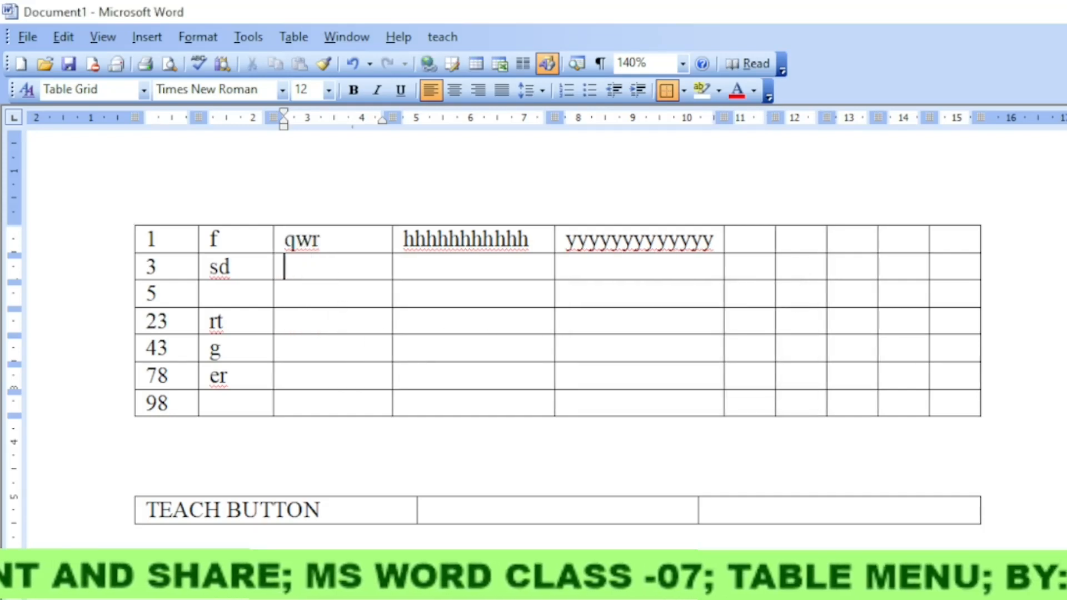
key("BackSpace")
key("BackSpace")
key("BackSpace")
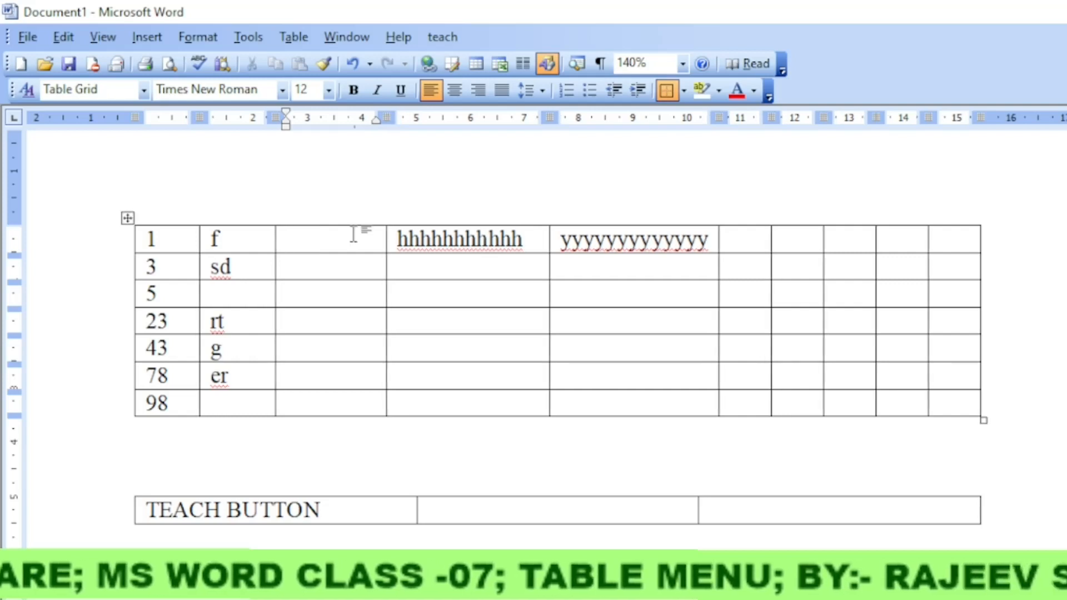
Fill the seven cells of the upper table's third column with one person's first name each, in capital letters.
type("MONU ")
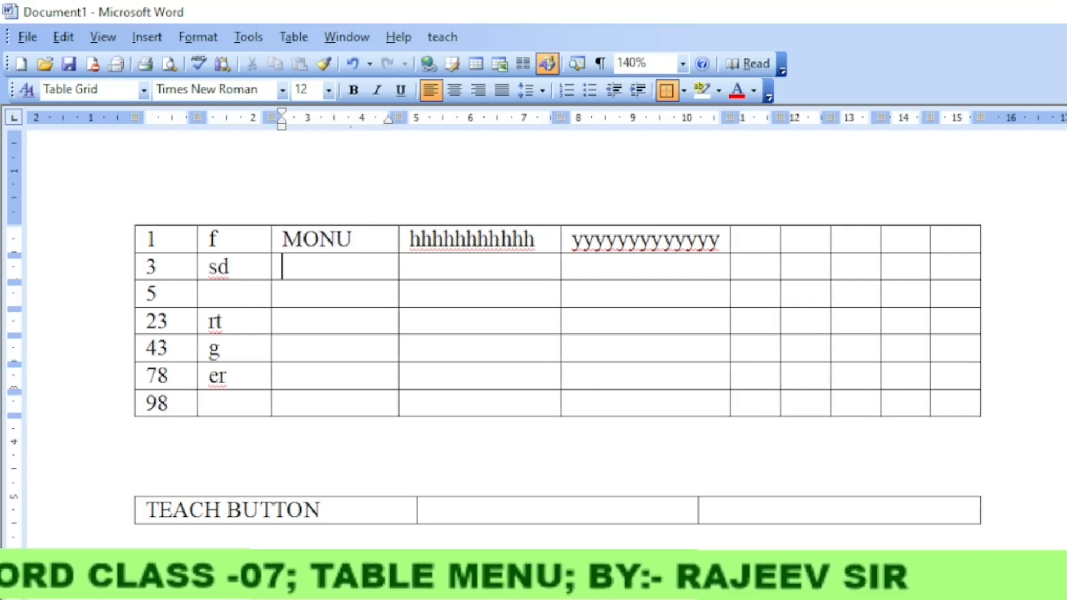
type("KUNDAN ")
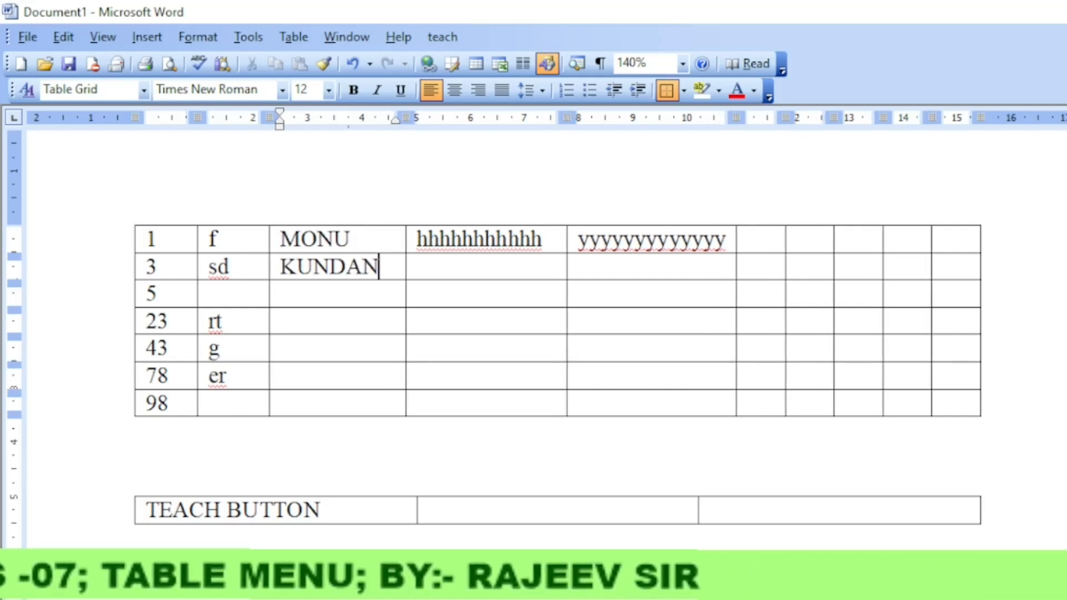
type("RAJU")
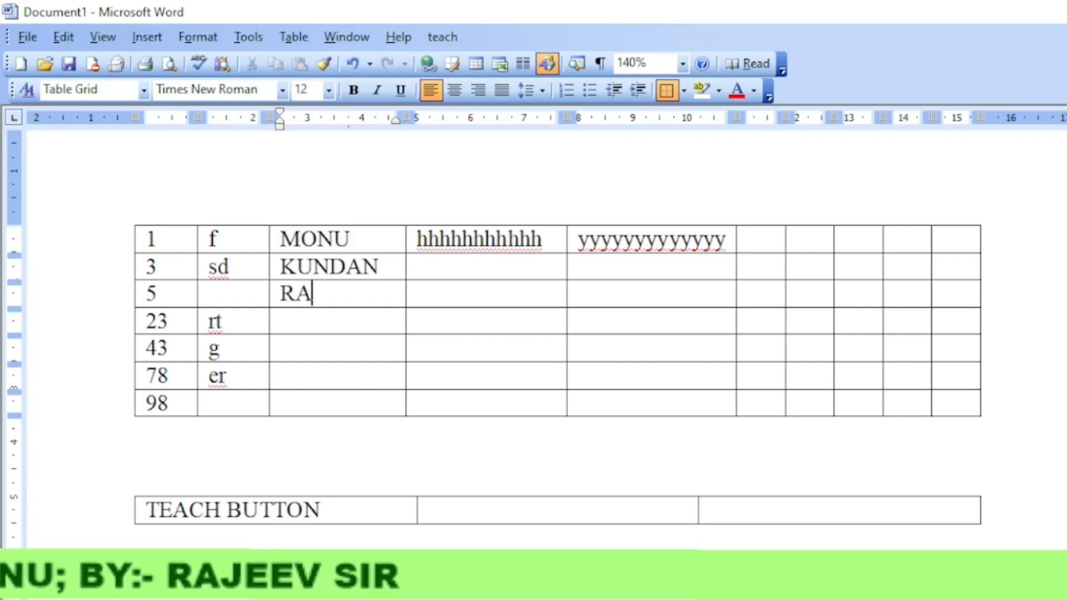
key("Return")
key("BackSpace")
key("Down")
type("SUSIL")
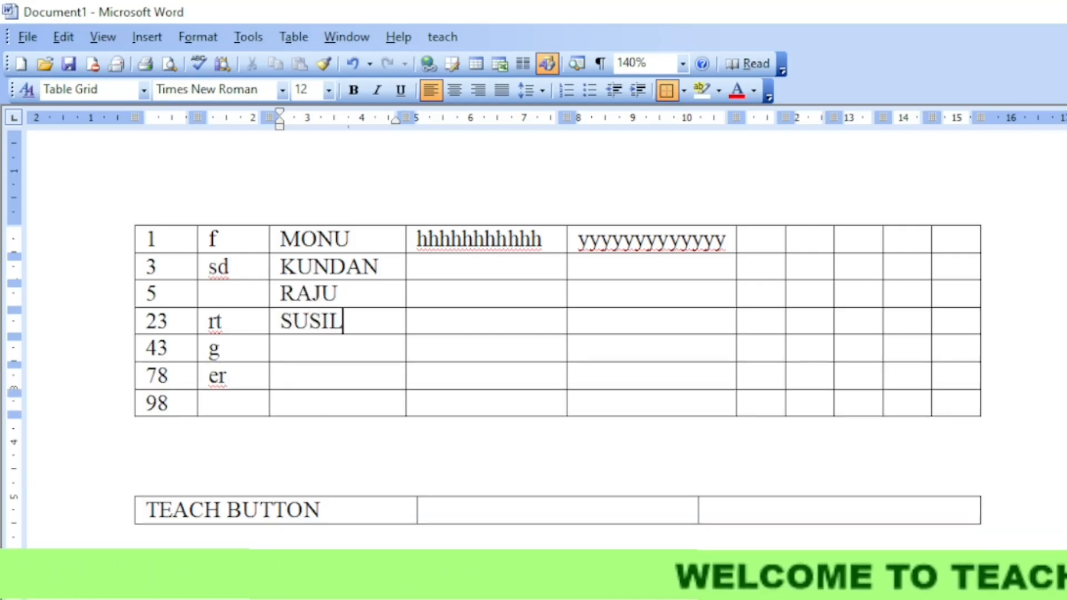
key("Down")
type("SUNIL")
key("Down")
type("A")
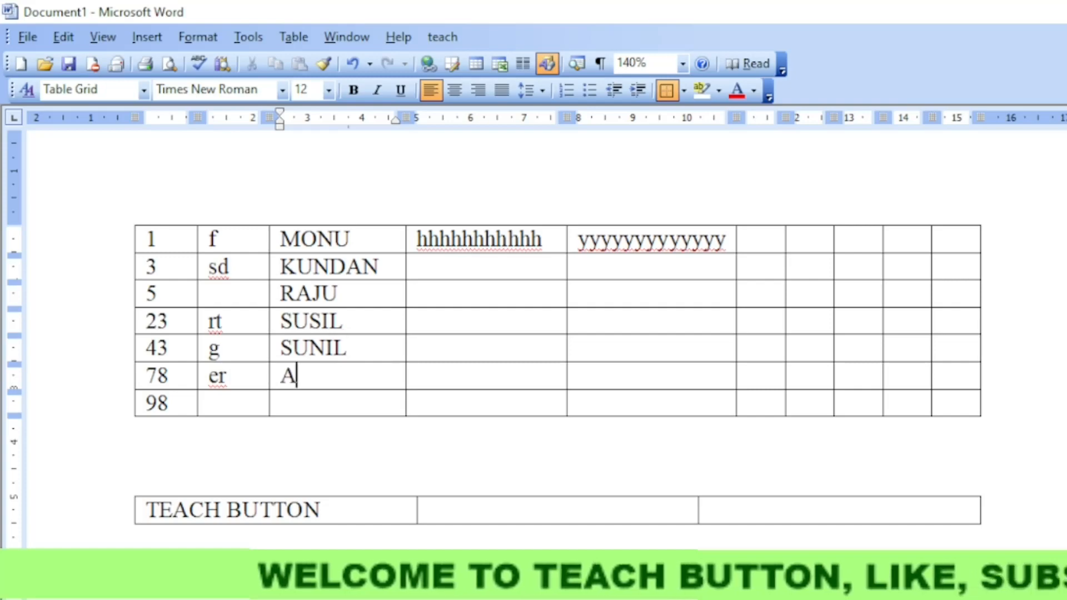
type("MANBABI")
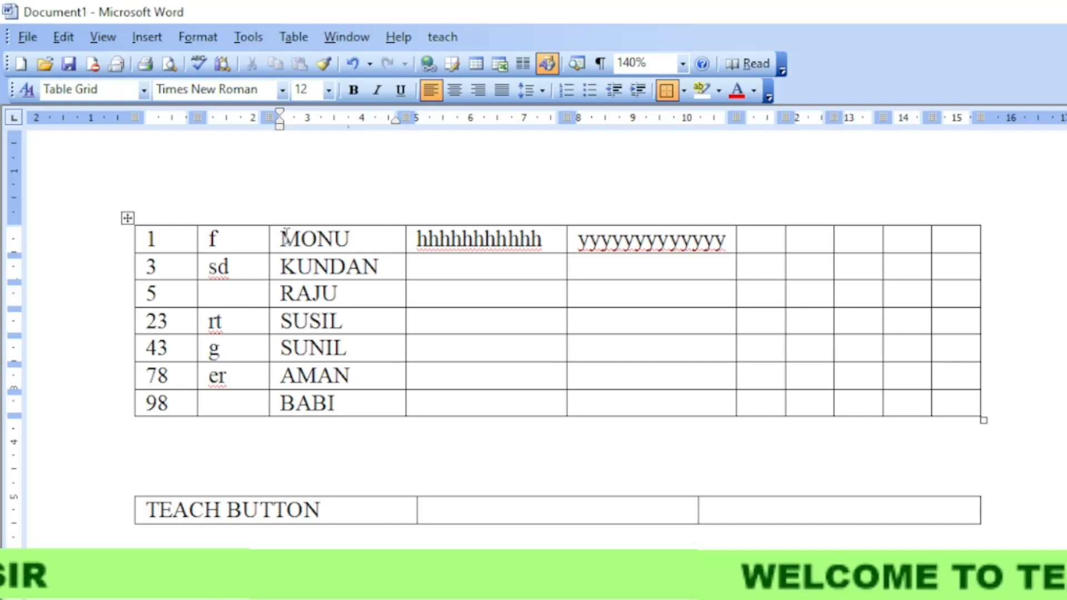
Select the names in the upper table's third column and open the Sort settings for them.
left_click_drag(285, 236, 338, 400)
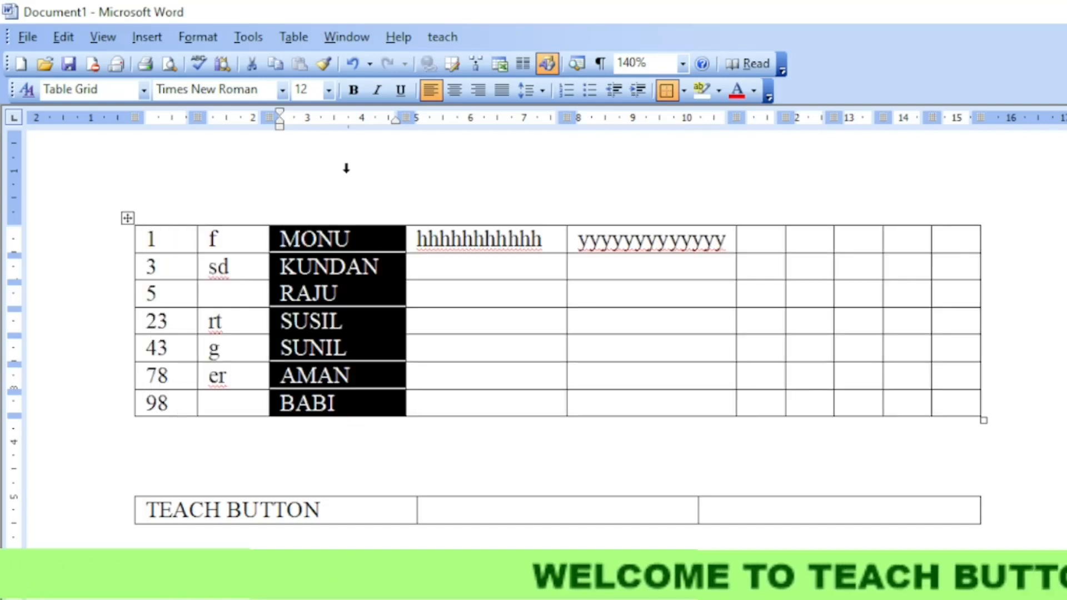
left_click(282, 34)
left_click(311, 323)
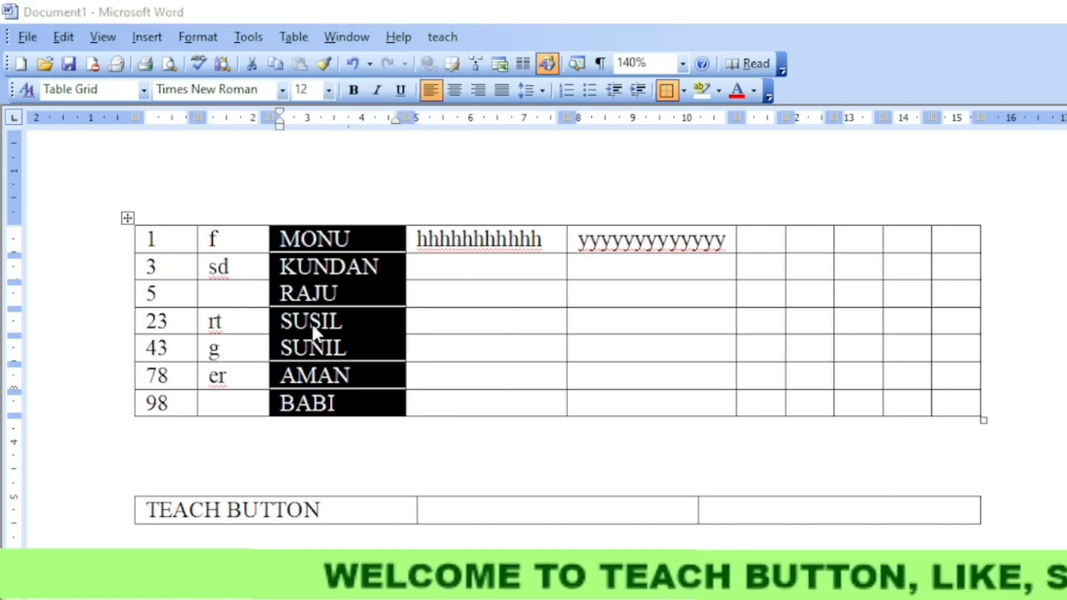